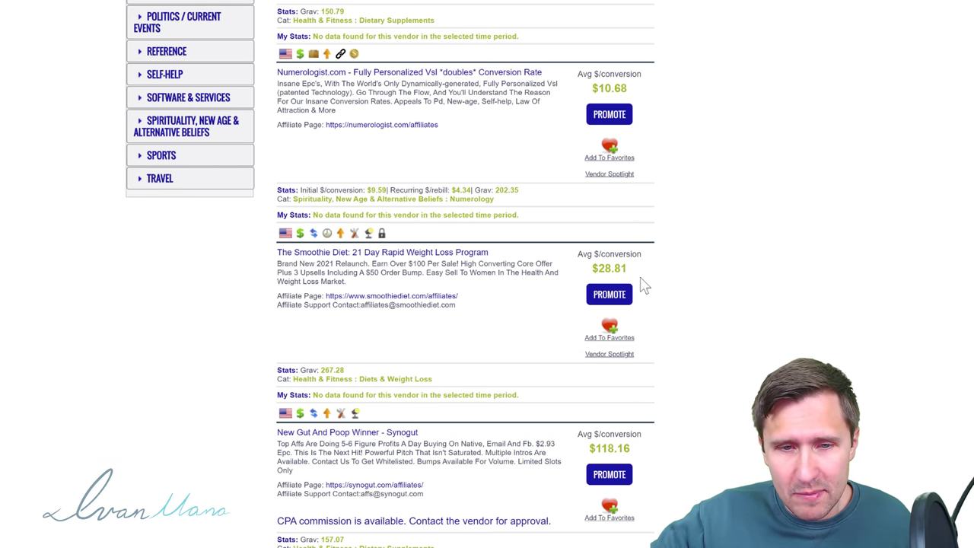
Step: Open Exipure's listing in the ClickBank marketplace and start its affiliate link via PROMOTE
scroll(410, 308, down, 2)
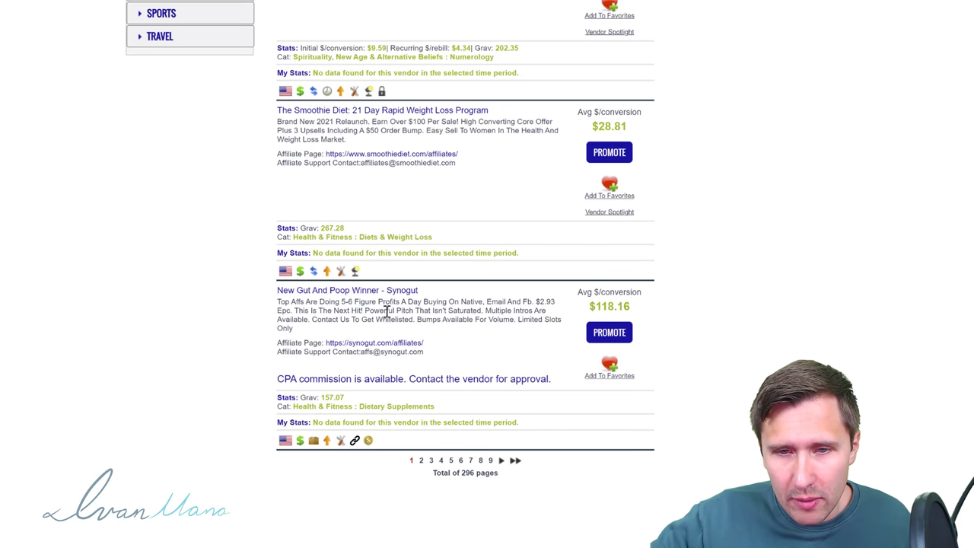
scroll(429, 343, up, 3)
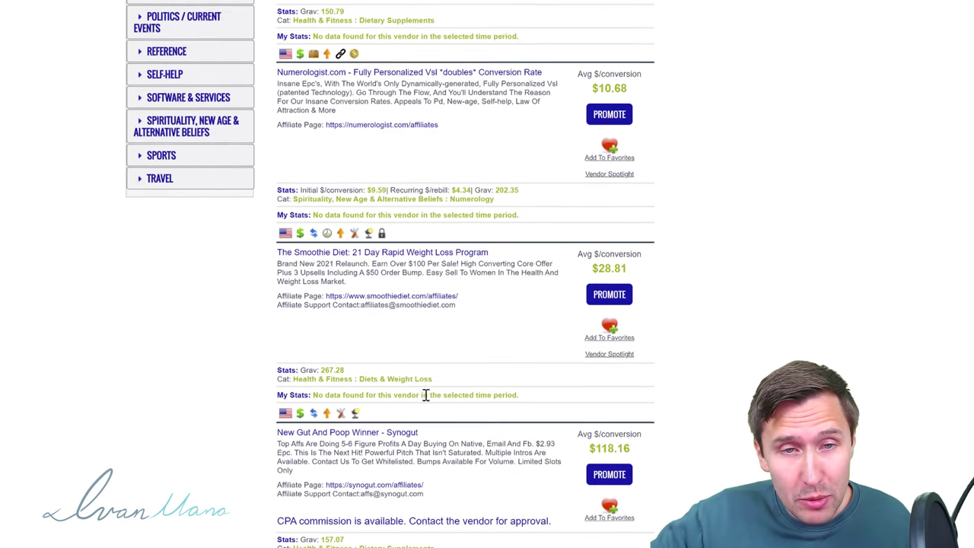
scroll(384, 303, up, 10)
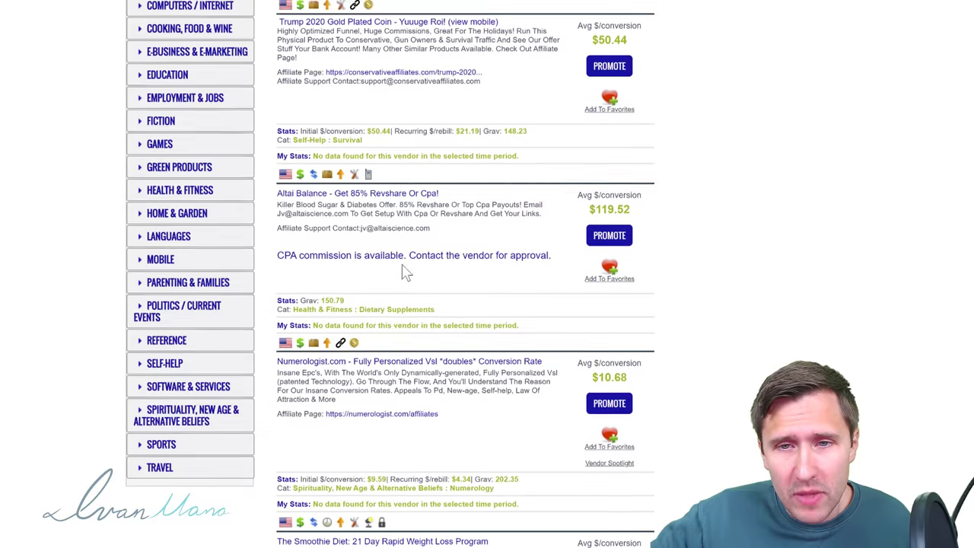
scroll(464, 237, up, 7)
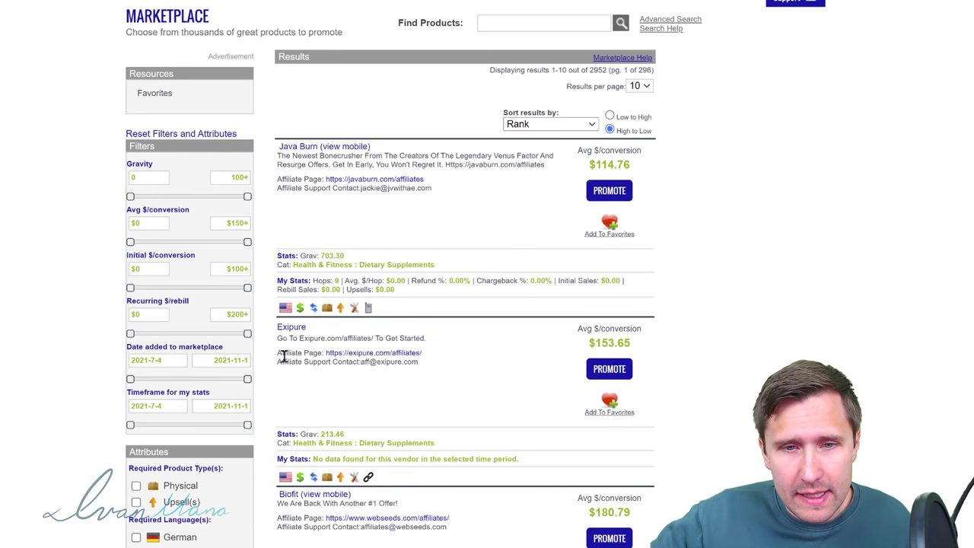
scroll(340, 358, down, 1)
click(291, 254)
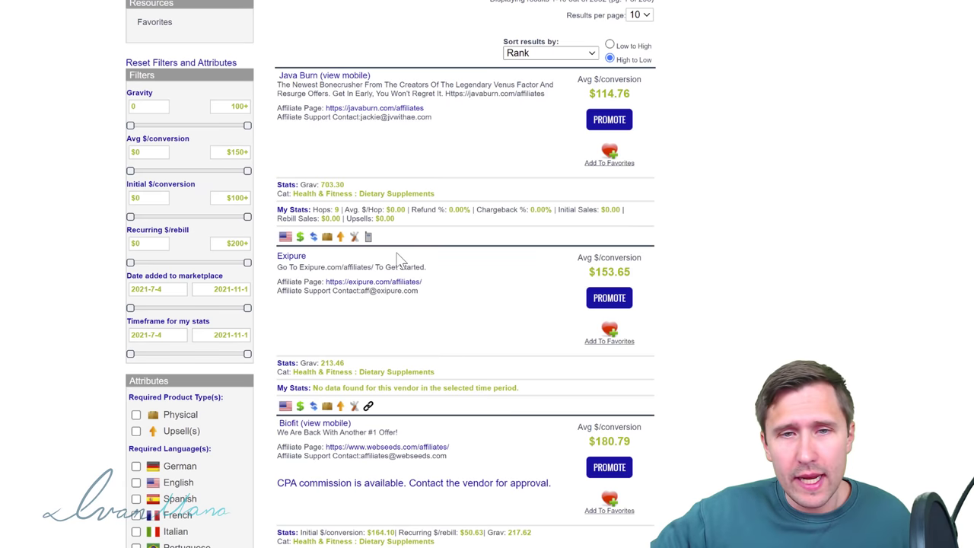
click(606, 301)
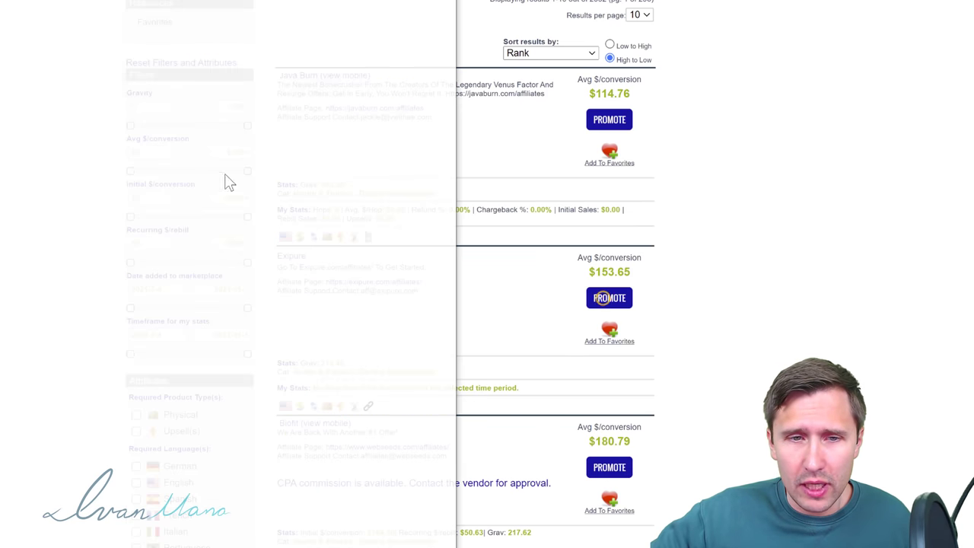
Step: Generate the encrypted Exipure hoplink at 75% commission and close the HopLink Generator window
click(95, 65)
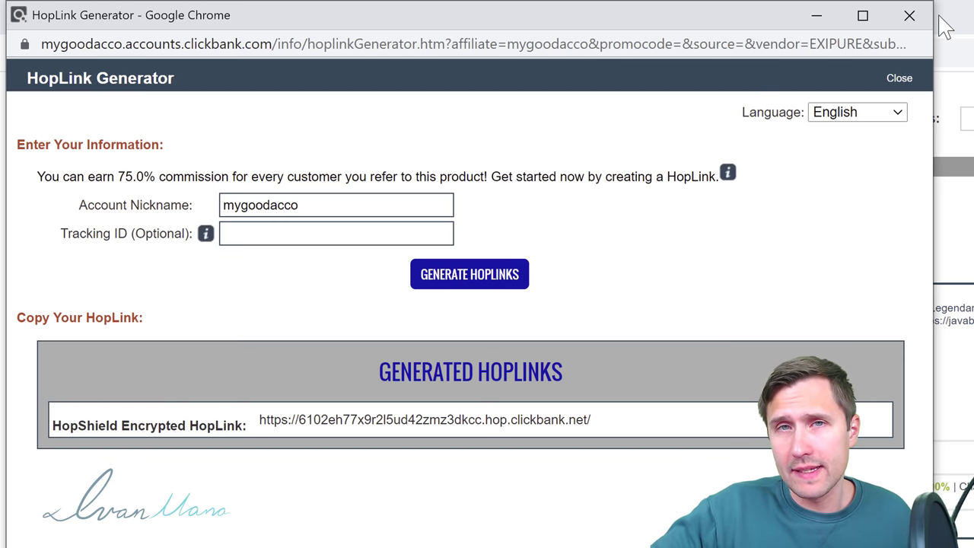
click(909, 16)
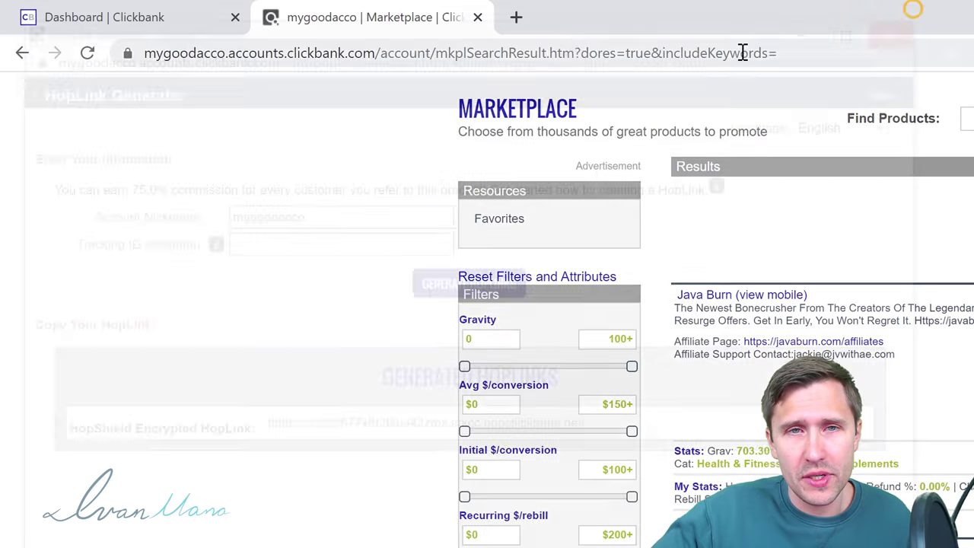
click(516, 17)
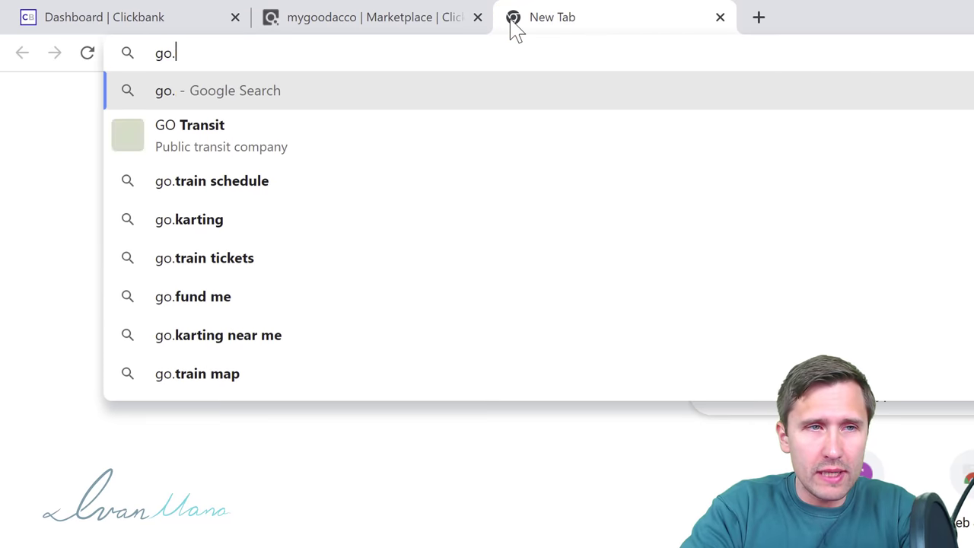
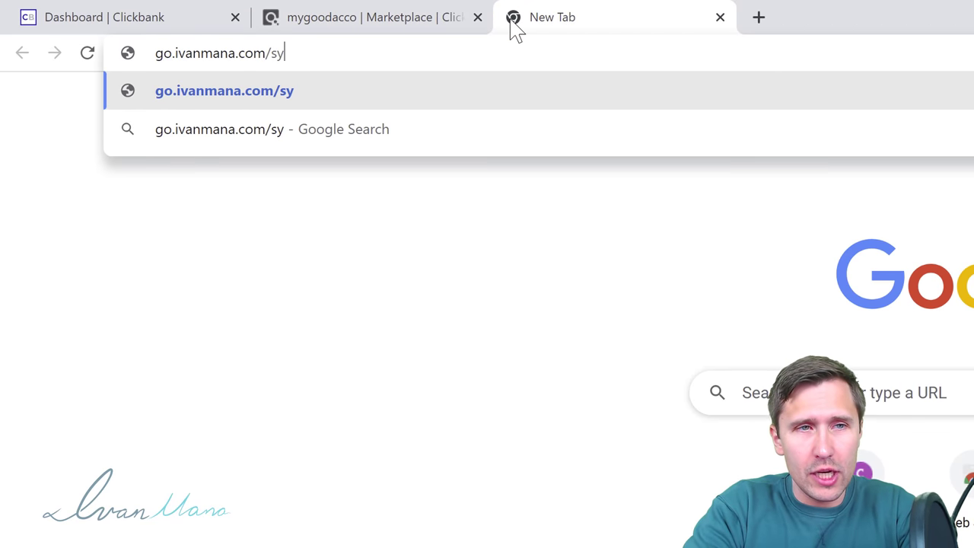
key(Return)
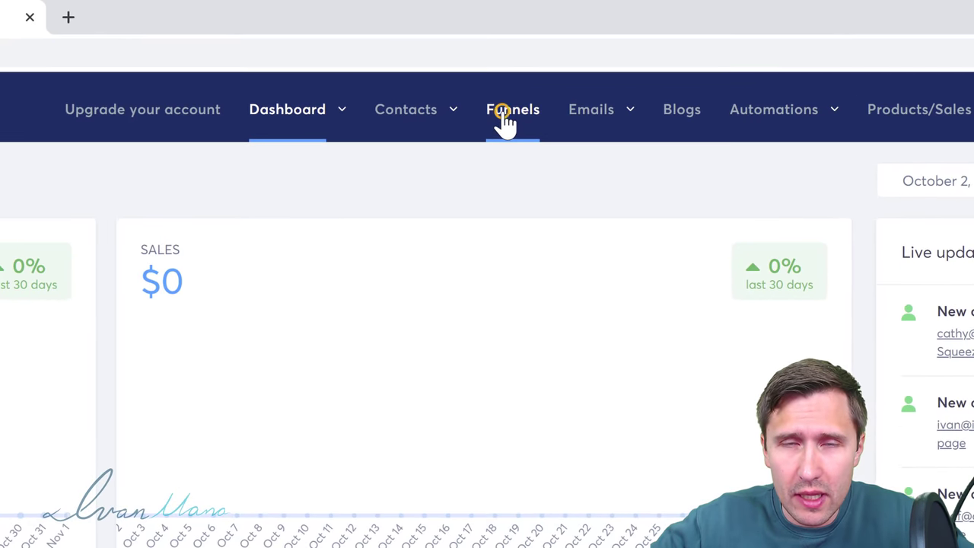
Step: From the Funnels list, create a Build an audience funnel named Exipure
click(601, 55)
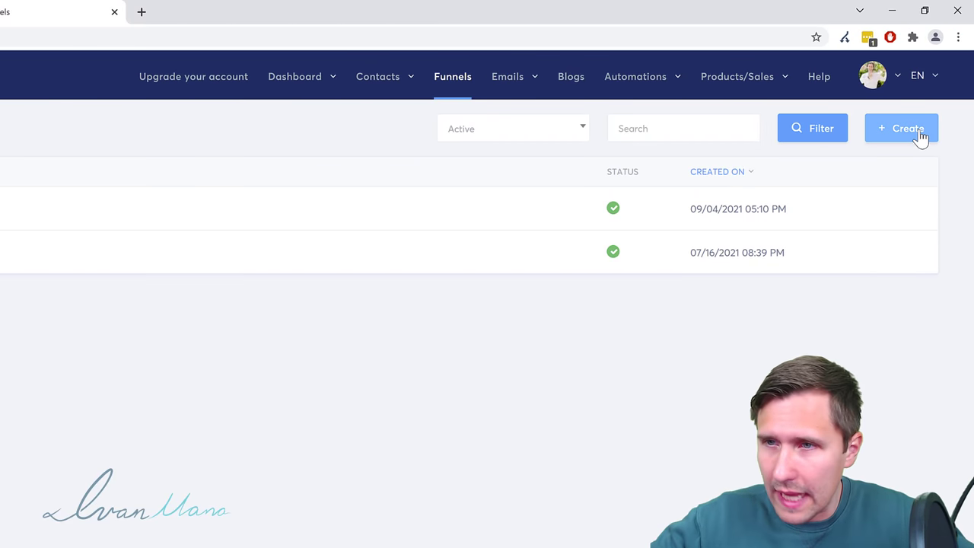
click(920, 135)
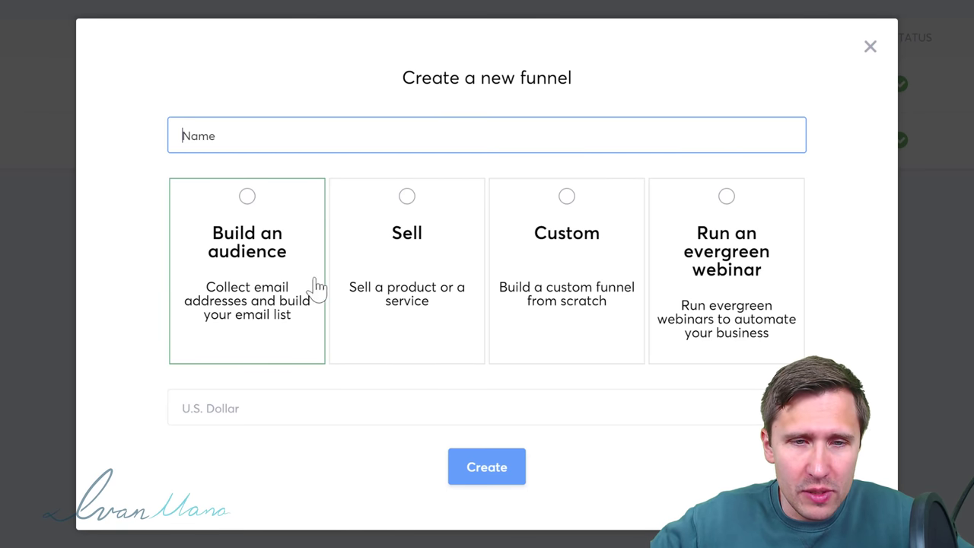
click(228, 211)
click(255, 134)
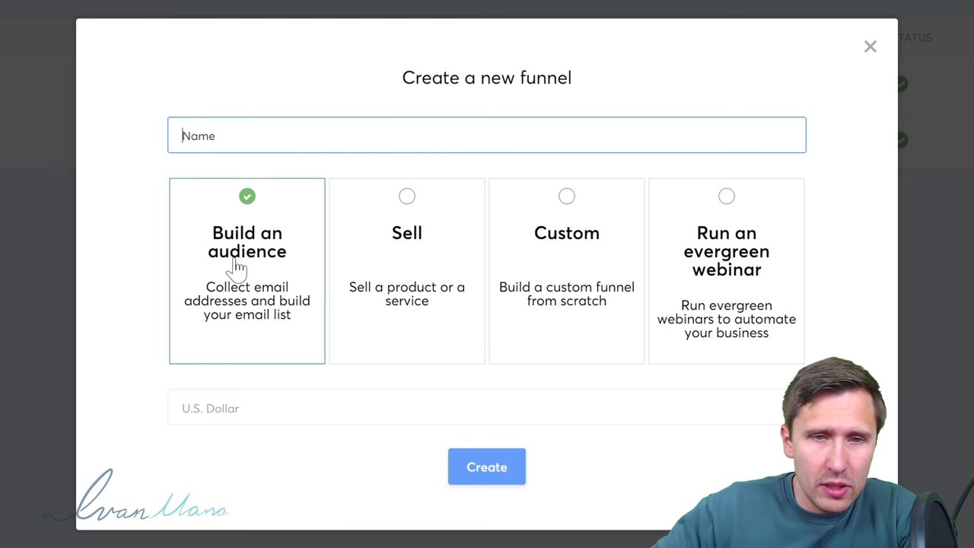
text(Exipure)
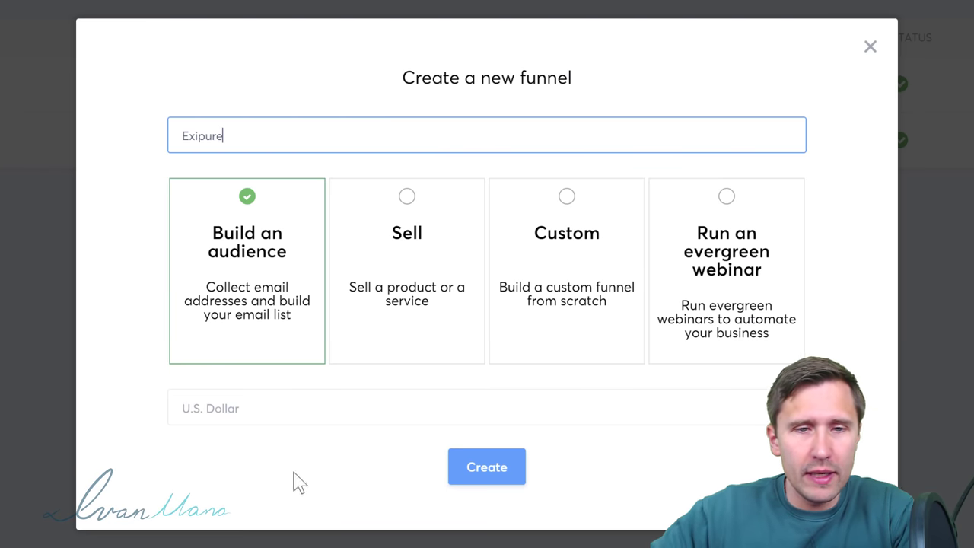
click(493, 468)
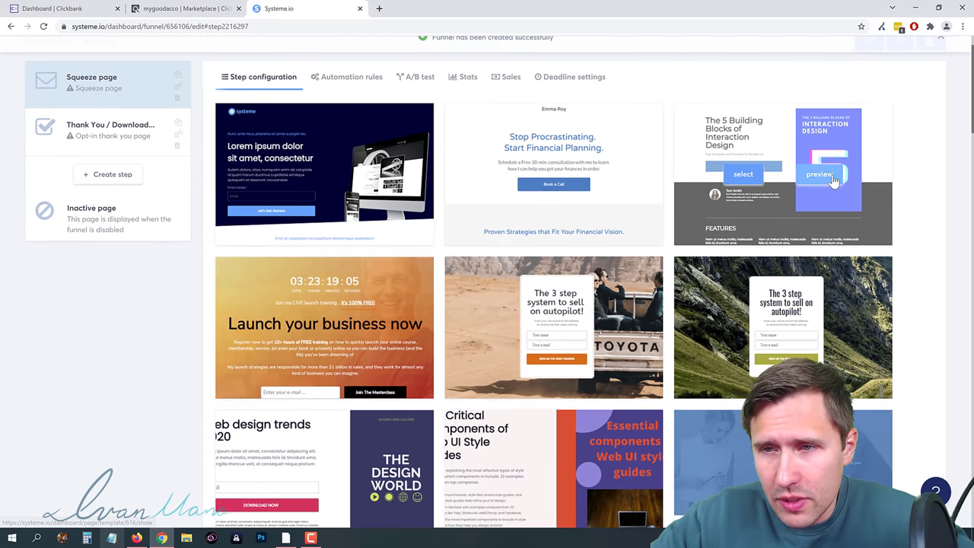
Step: Preview the Interaction Design squeeze page template, then close the preview
click(832, 177)
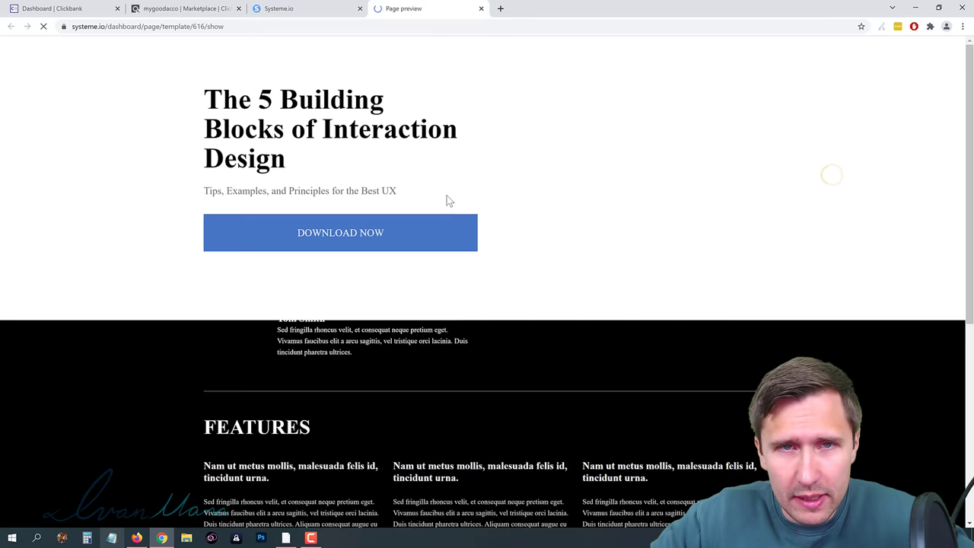
scroll(436, 310, down, 4)
scroll(436, 310, down, 1)
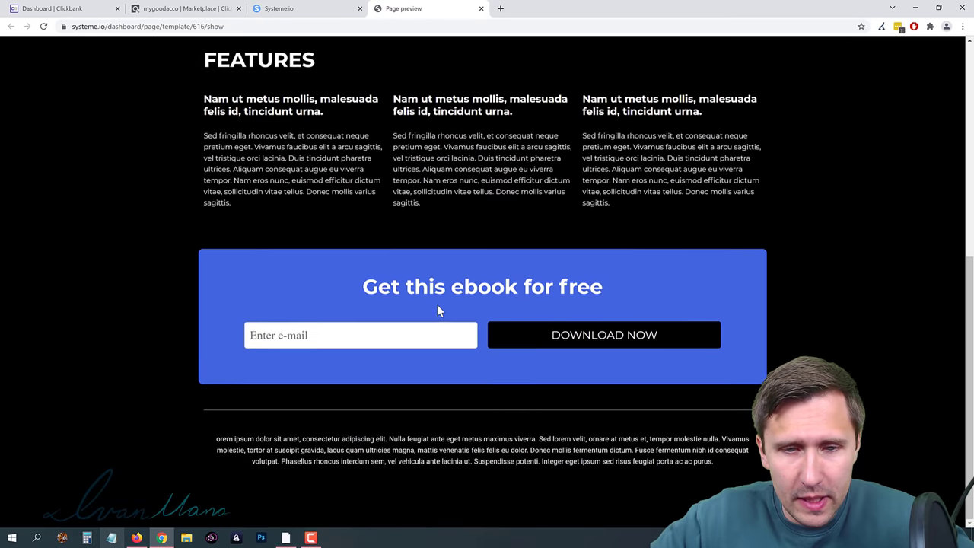
scroll(434, 228, up, 6)
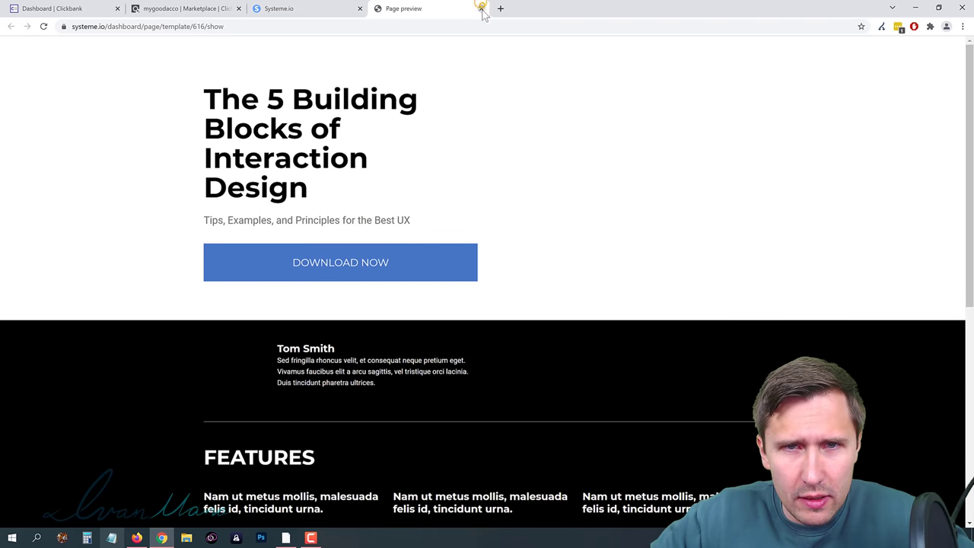
click(481, 8)
Step: Find the services consultation template in the gallery and preview it
scroll(771, 262, down, 5)
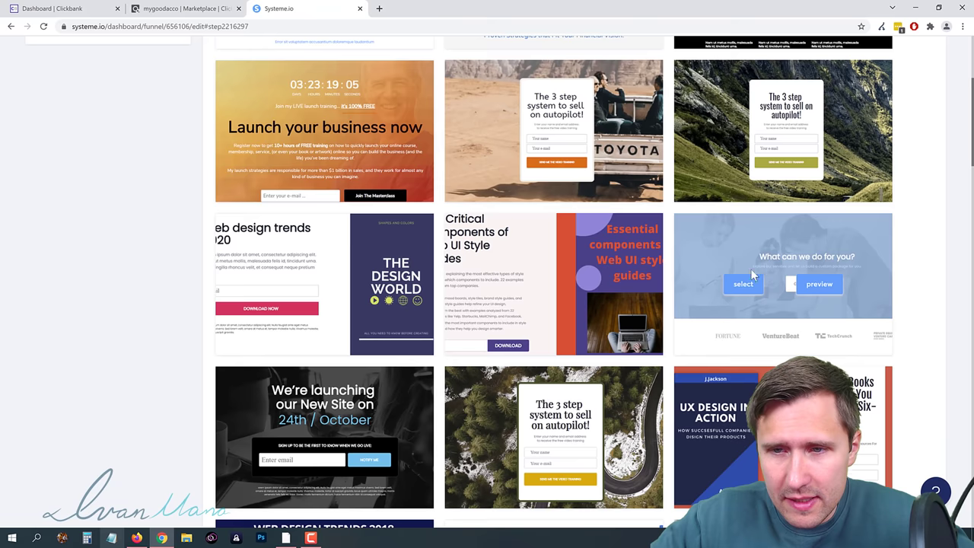
scroll(752, 274, down, 3)
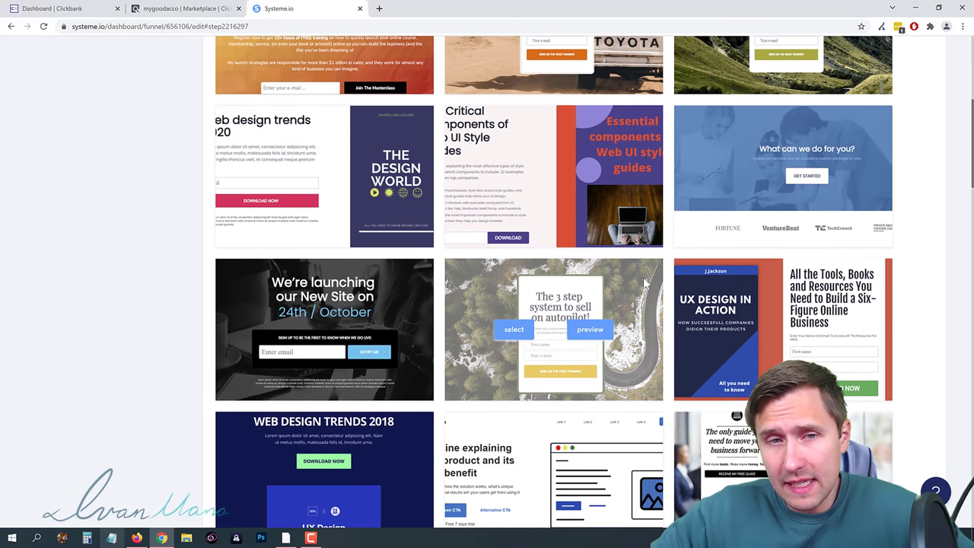
scroll(645, 283, down, 2)
scroll(613, 294, down, 3)
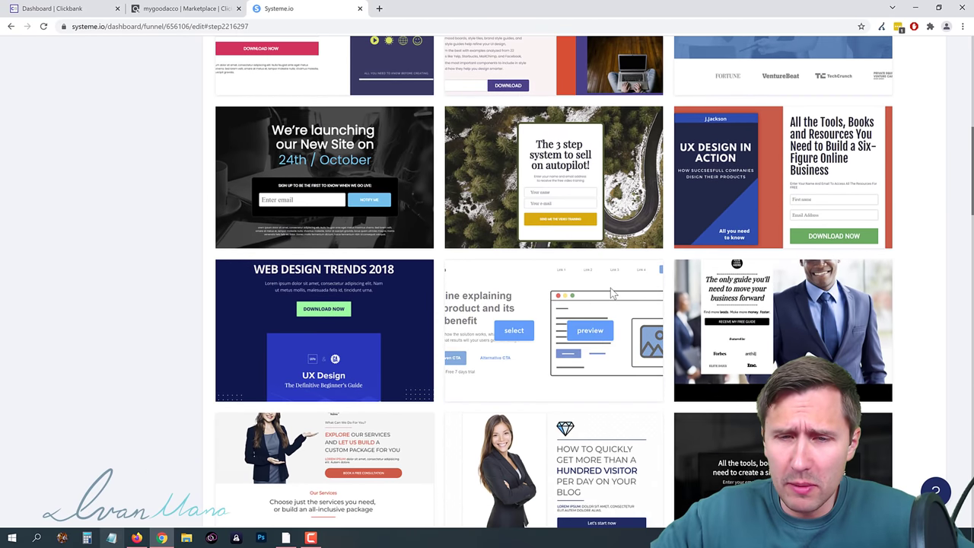
scroll(416, 300, down, 1)
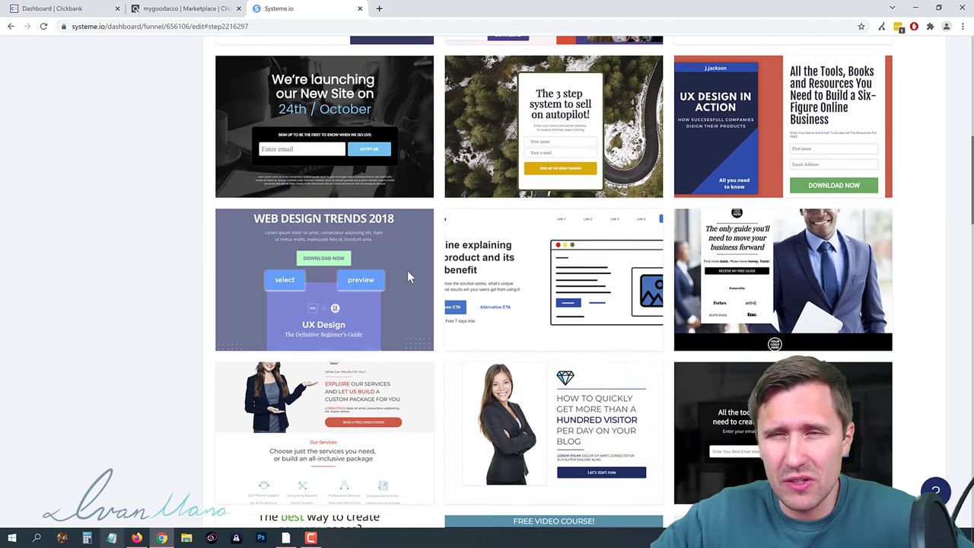
scroll(538, 276, down, 2)
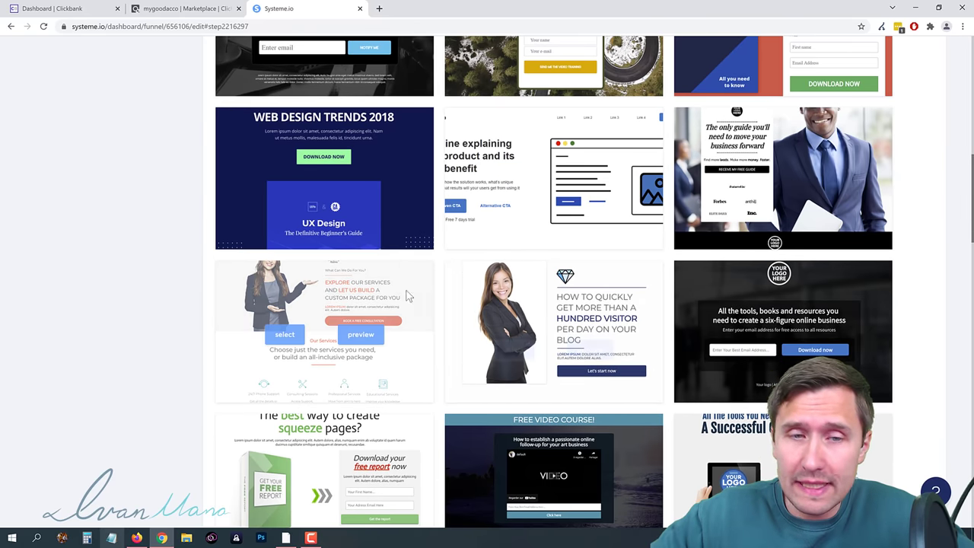
scroll(436, 258, down, 2)
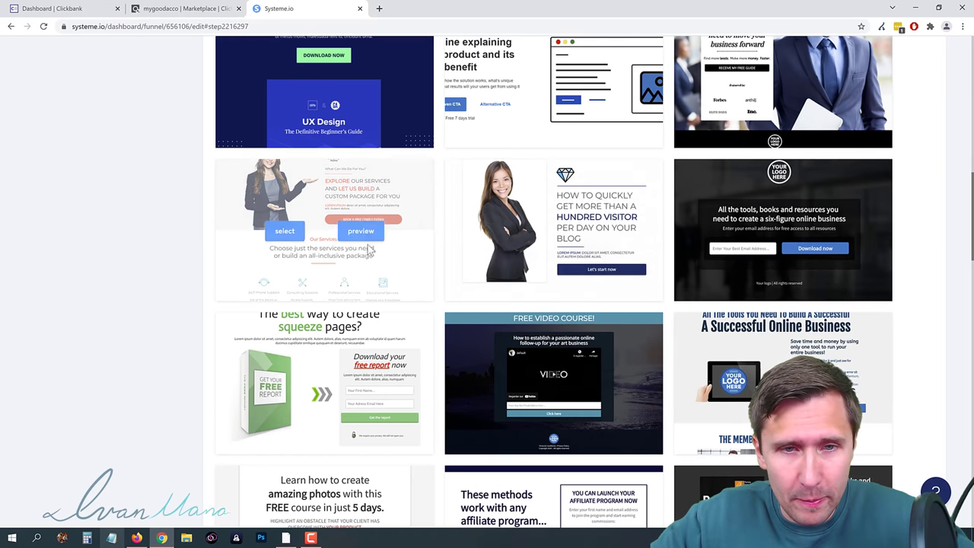
click(362, 231)
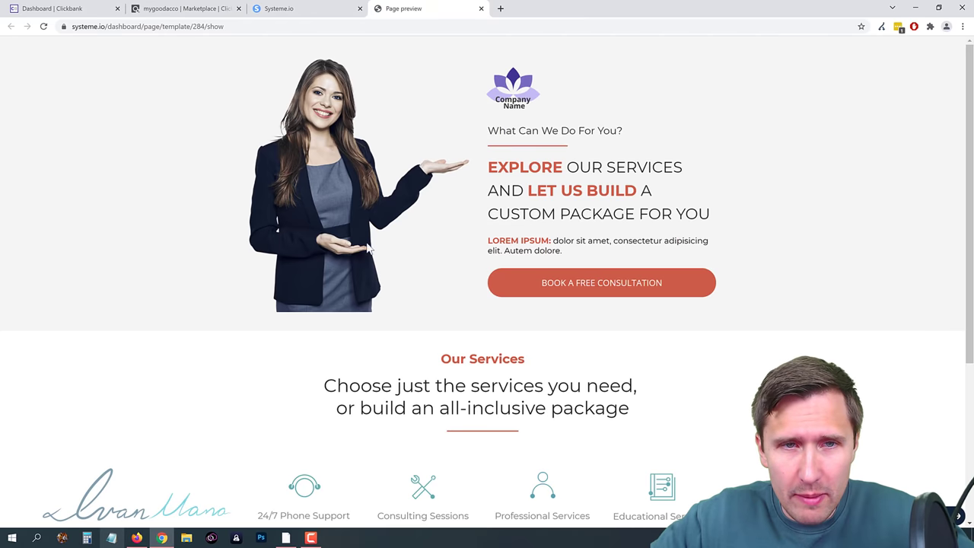
scroll(408, 297, down, 3)
scroll(410, 277, up, 3)
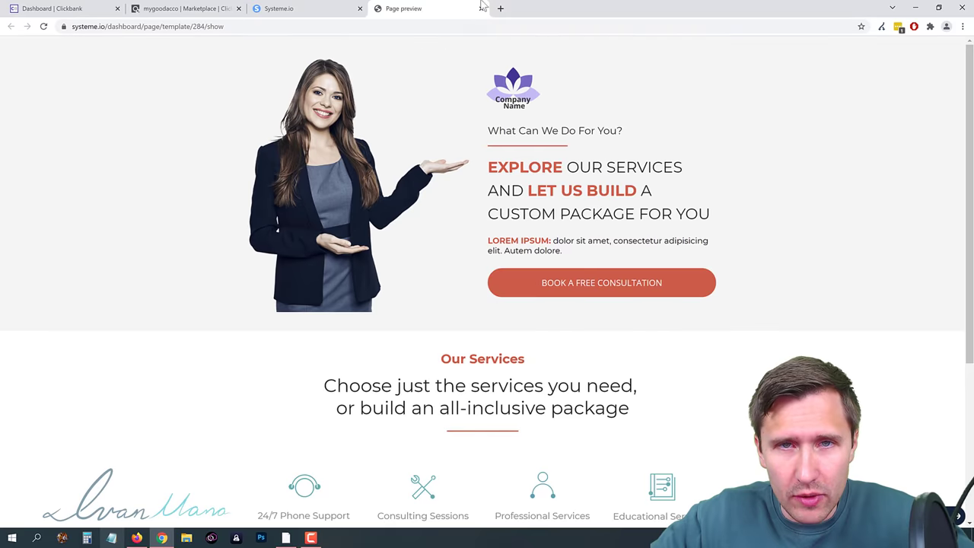
click(481, 8)
Step: Scroll through the template gallery back to the services consultation template
scroll(459, 310, down, 6)
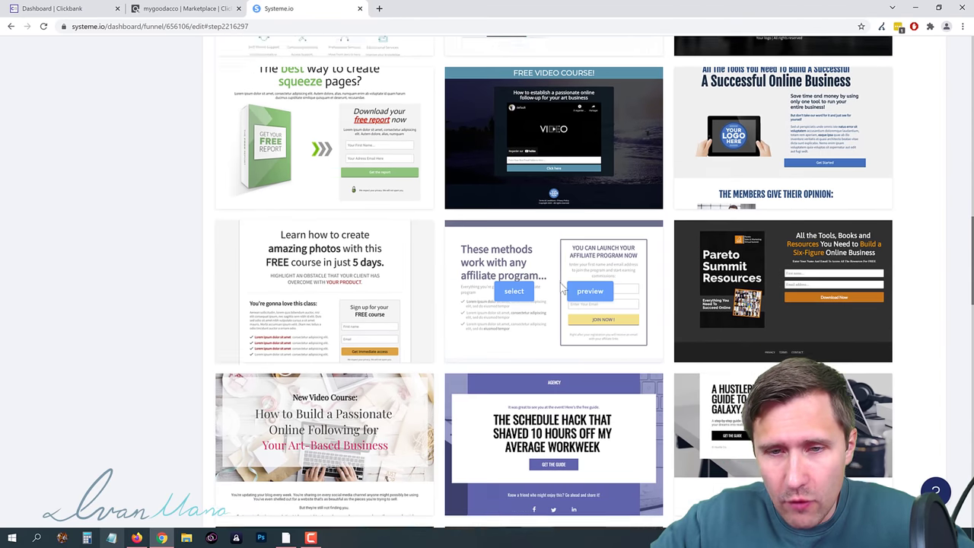
scroll(456, 308, down, 6)
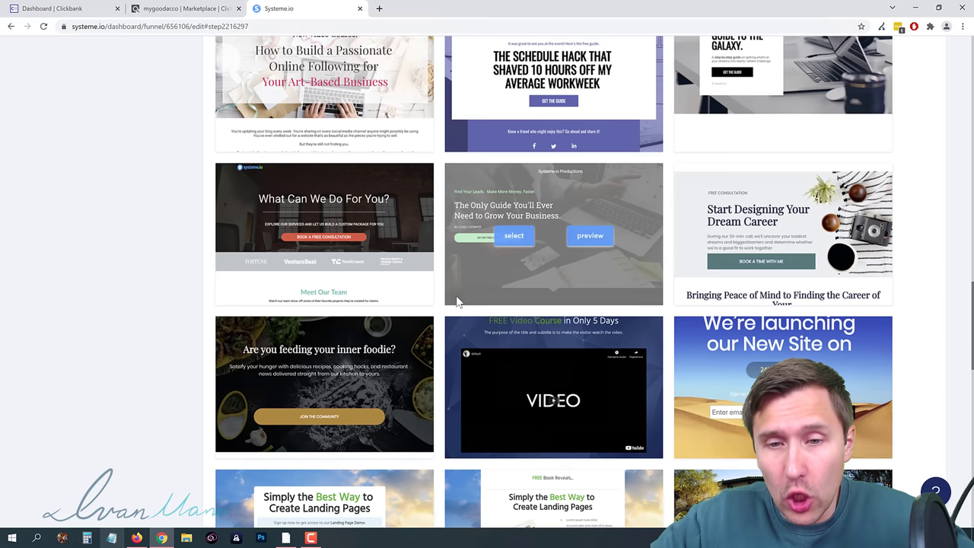
scroll(456, 302, down, 2)
scroll(456, 301, down, 1)
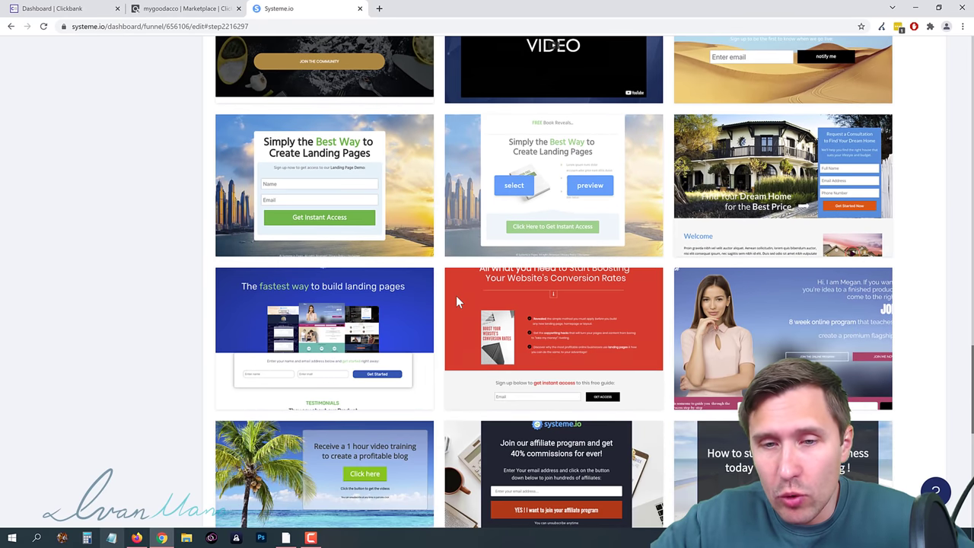
scroll(456, 302, down, 4)
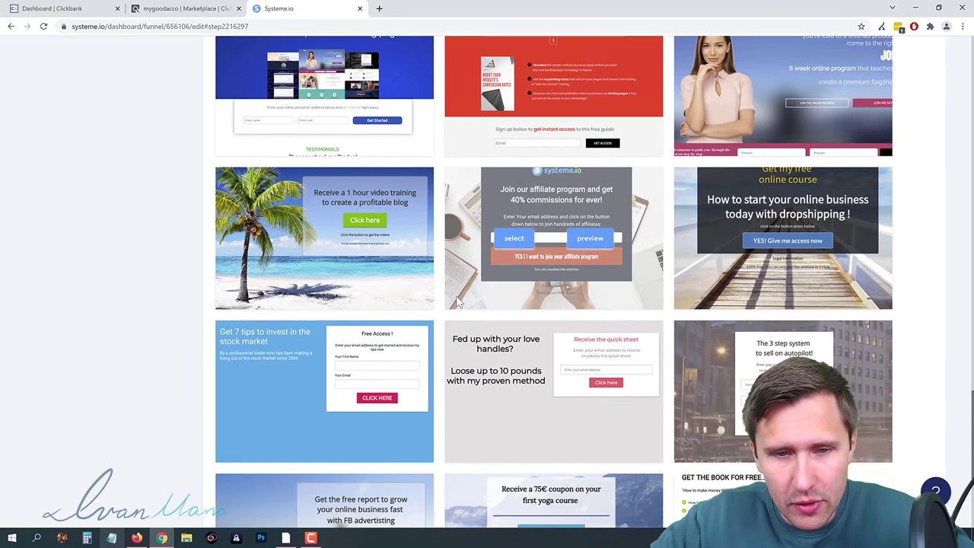
scroll(456, 295, down, 2)
scroll(455, 295, up, 5)
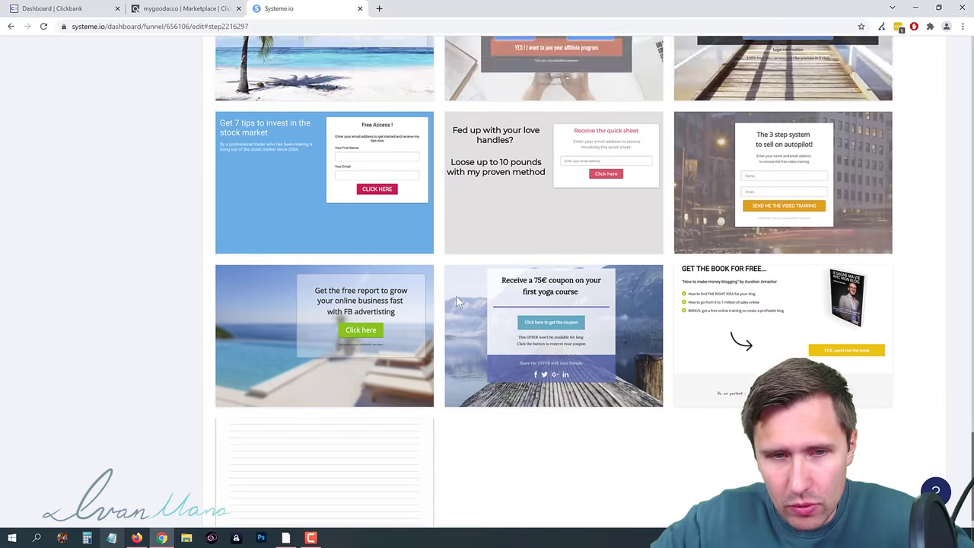
scroll(459, 297, up, 15)
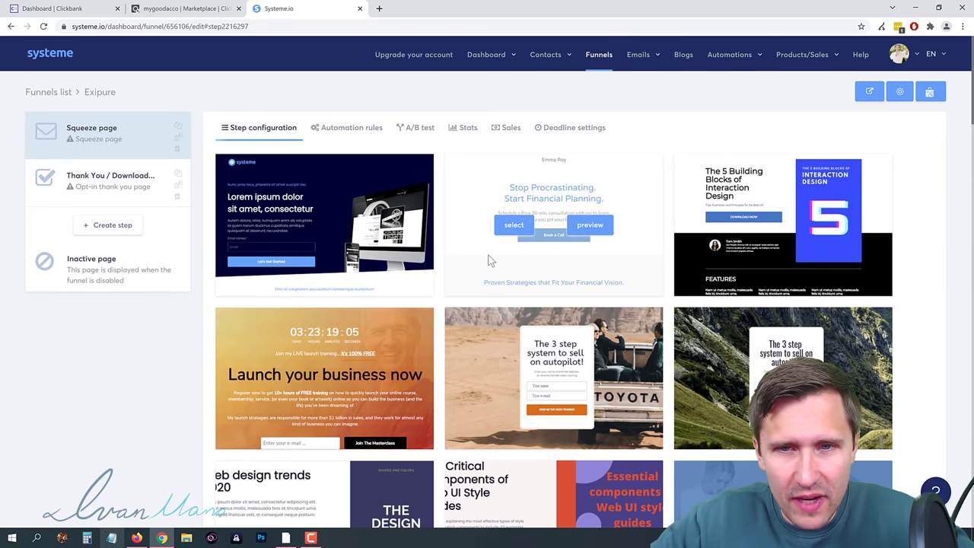
scroll(469, 243, down, 7)
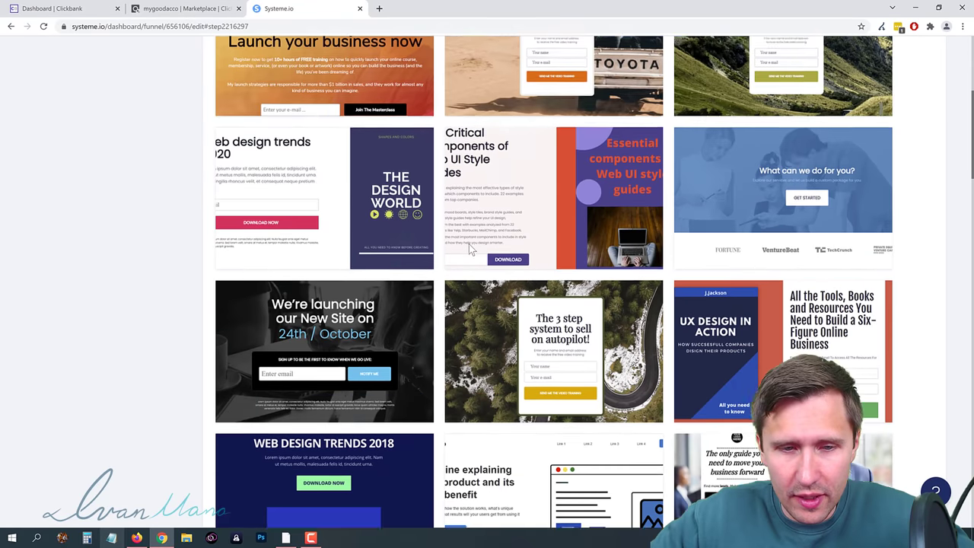
scroll(460, 251, down, 2)
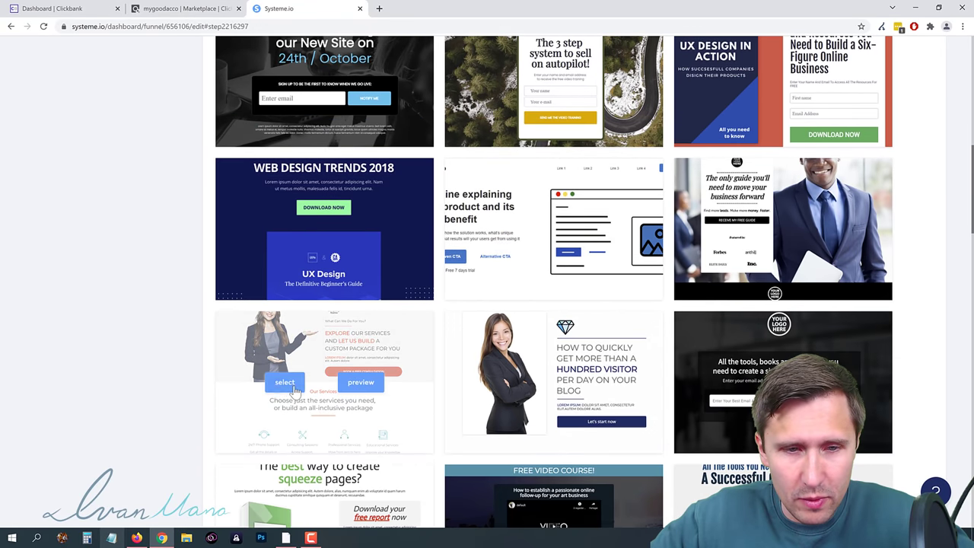
Step: Apply the services consultation template and change the URL path to welcome-exipure
click(280, 383)
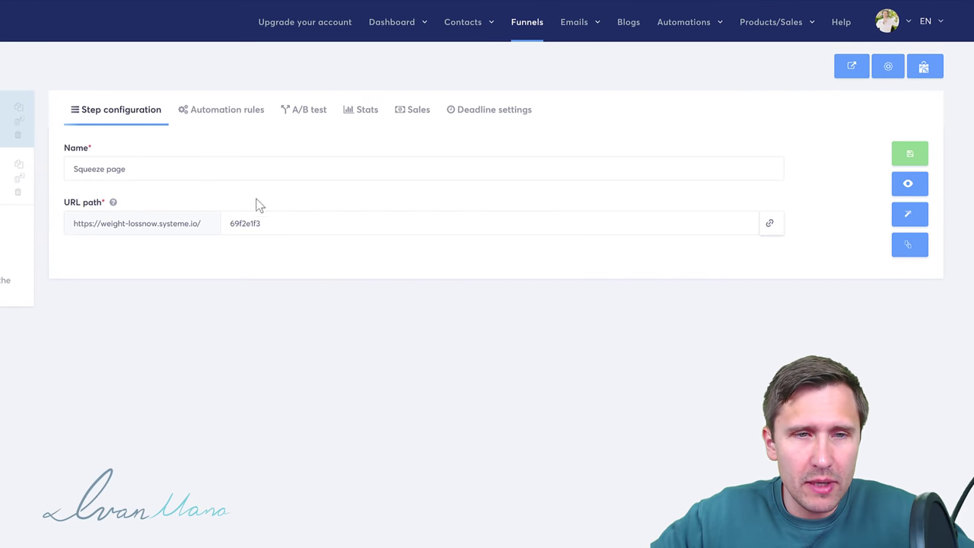
double_click(264, 225)
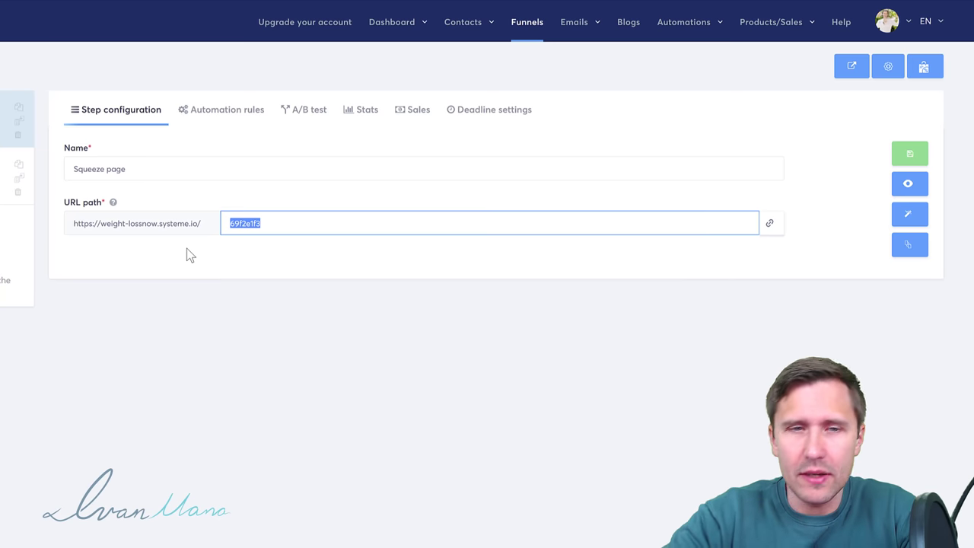
text(welcome)
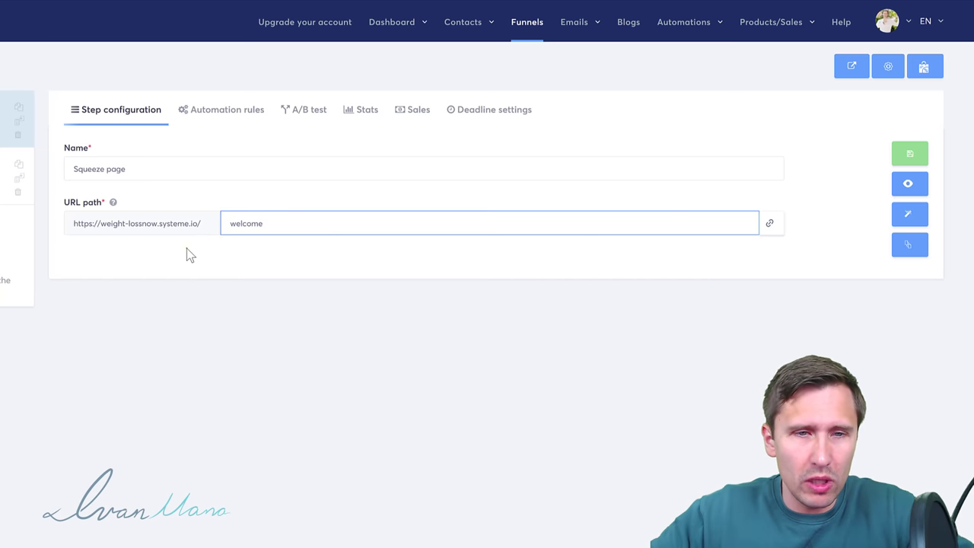
click(187, 248)
click(277, 226)
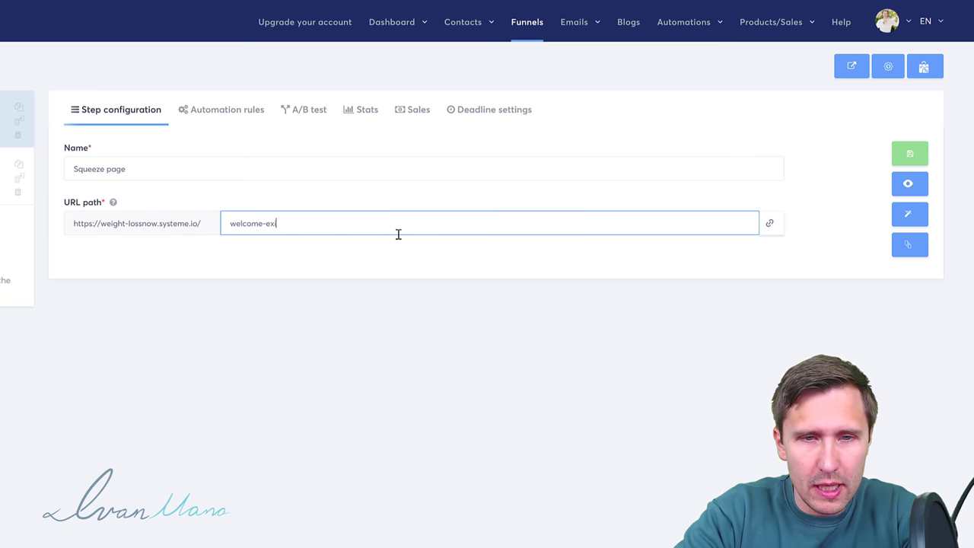
click(255, 200)
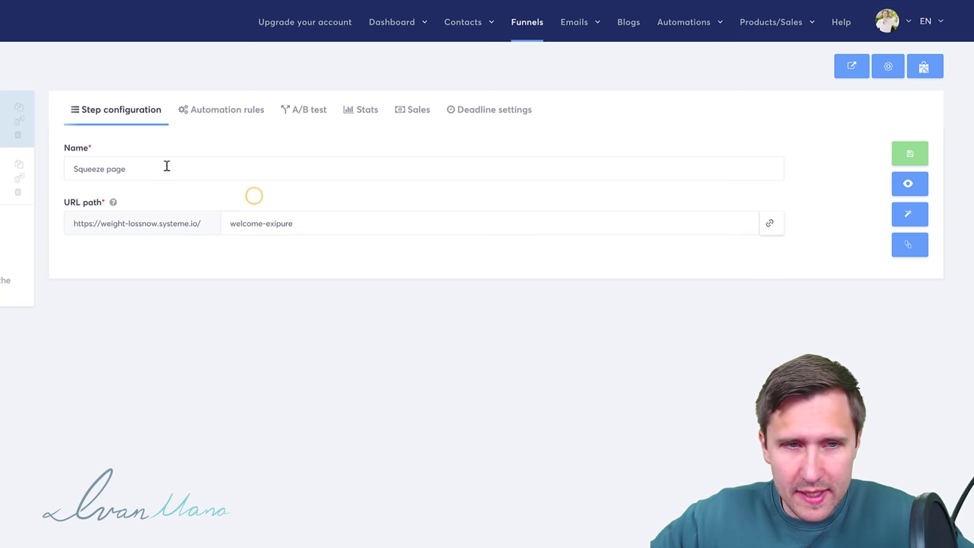
Step: Preview the squeeze page, save the step, and open it in the page editor
click(908, 186)
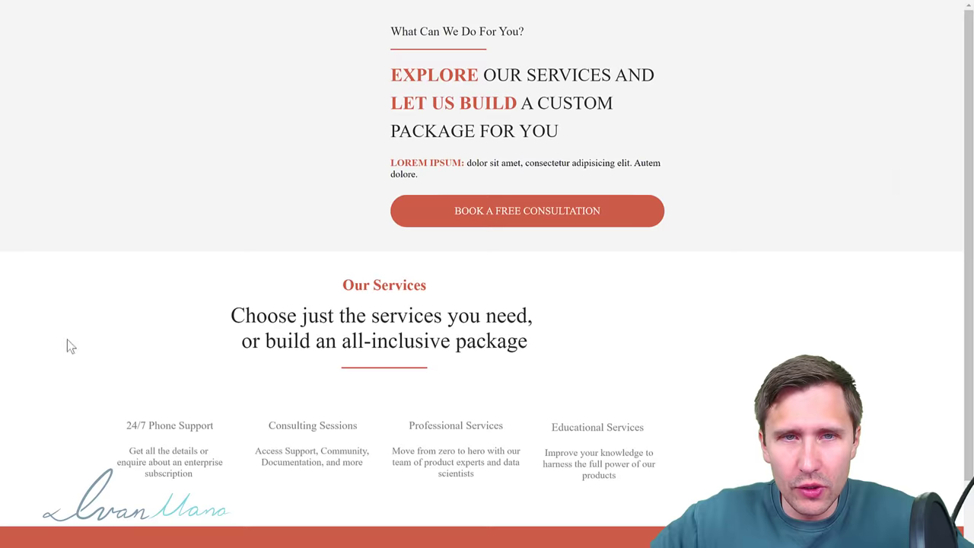
scroll(337, 328, down, 4)
scroll(344, 309, up, 4)
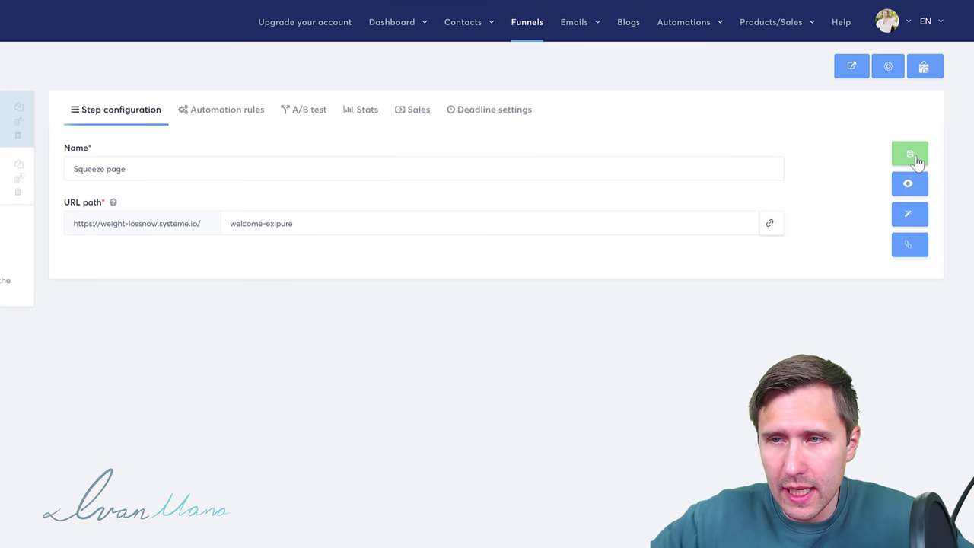
click(910, 155)
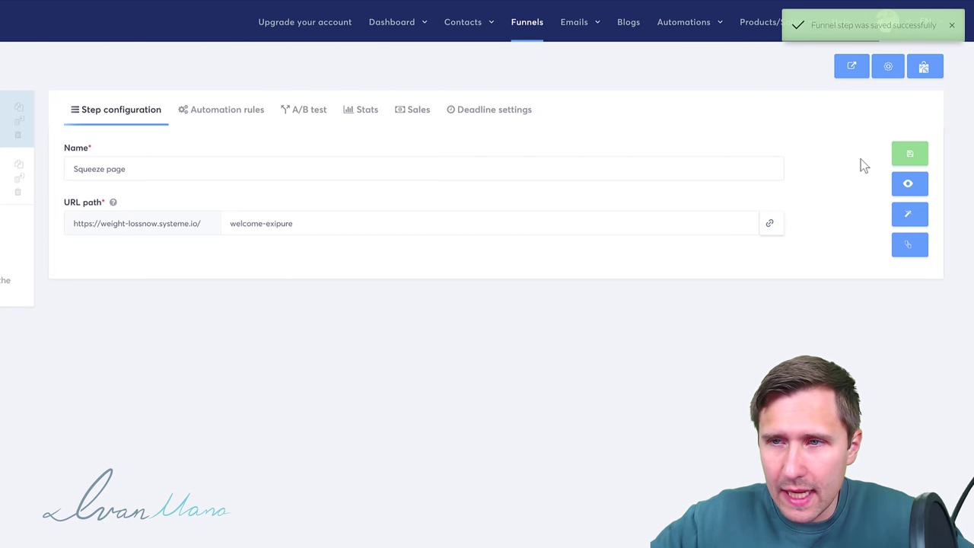
click(910, 218)
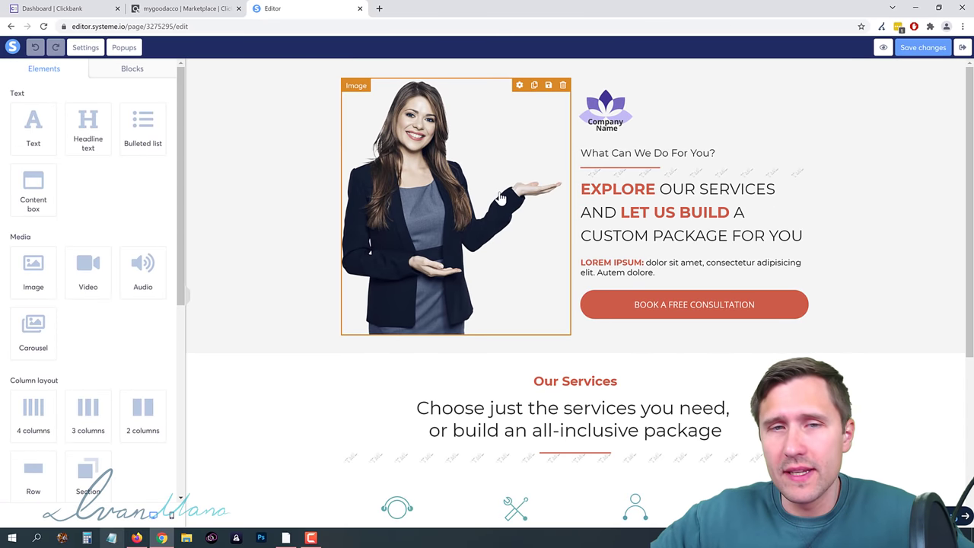
Step: Open Exipure's official website from the ClickBank results, then return to the editor
key(ctrl+shift+Tab)
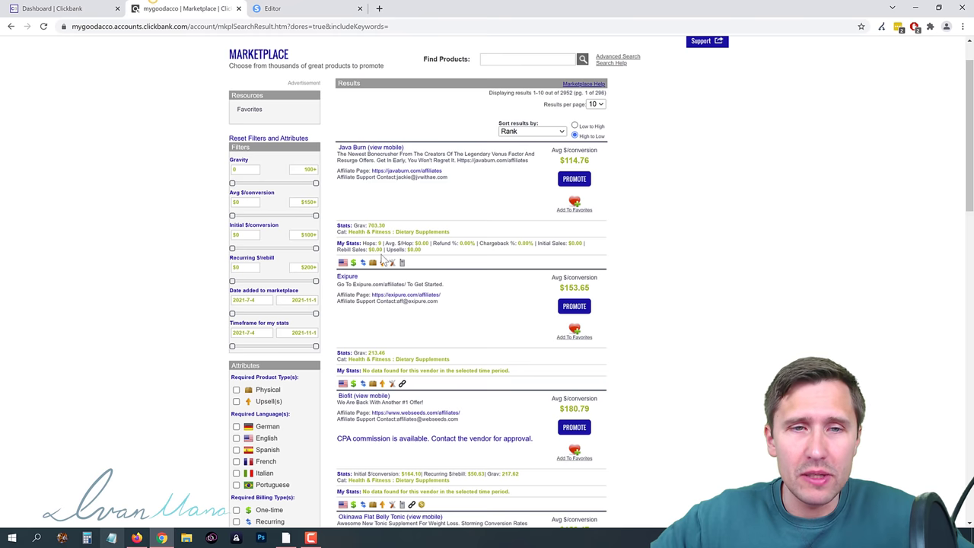
click(348, 277)
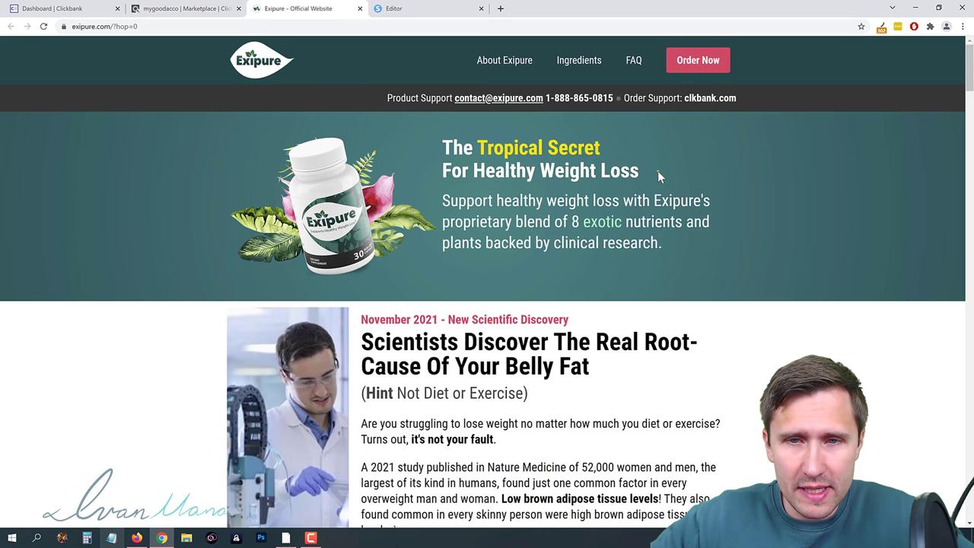
click(411, 8)
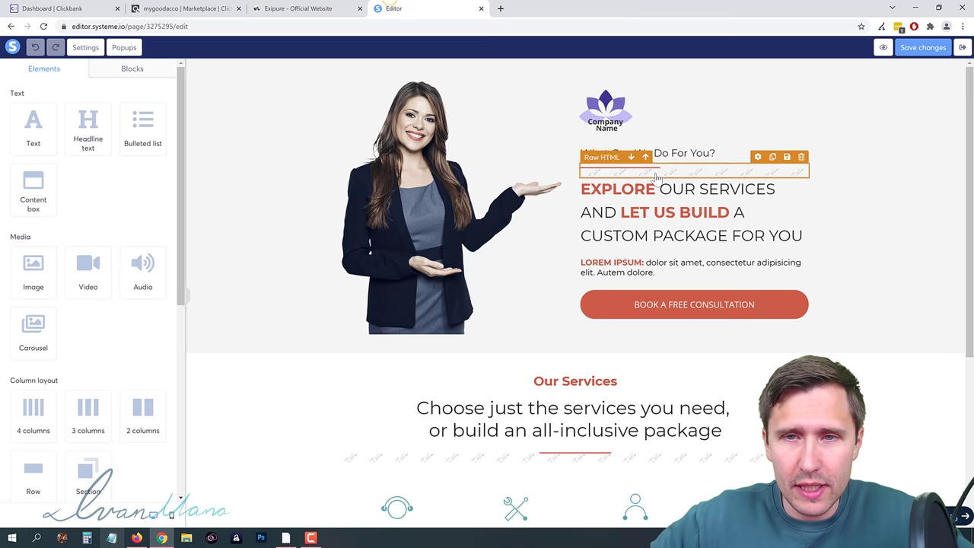
Step: Delete the Company Name logo from the squeeze page's hero section
click(646, 124)
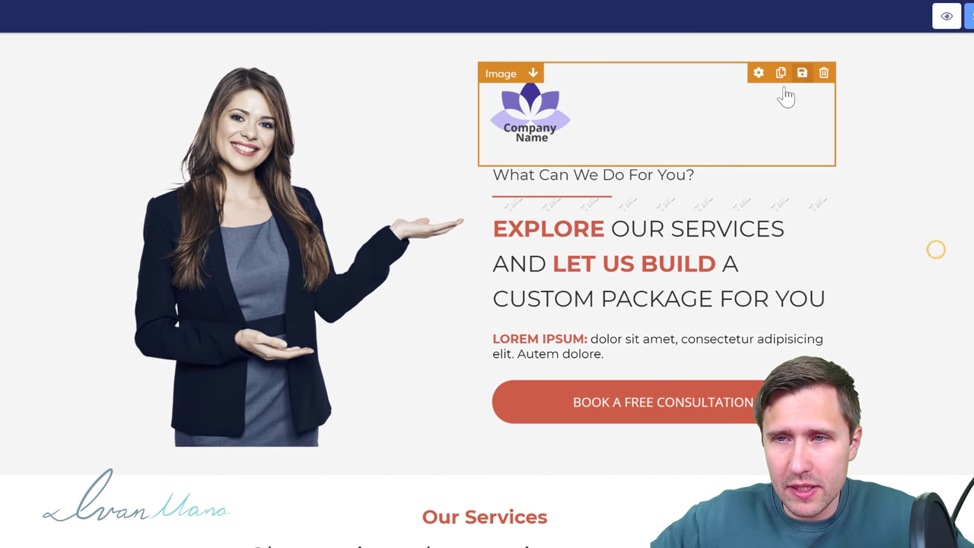
click(823, 72)
click(426, 70)
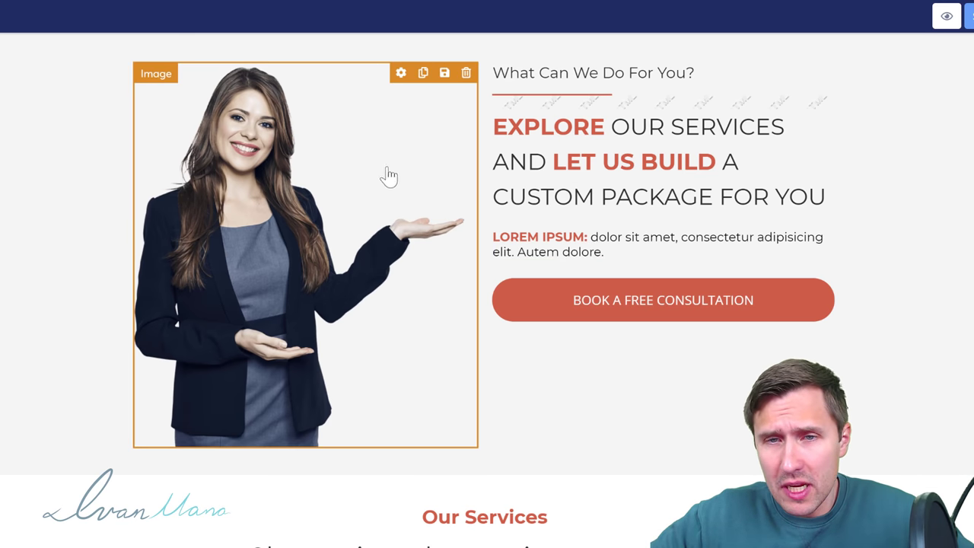
drag(323, 196, 237, 176)
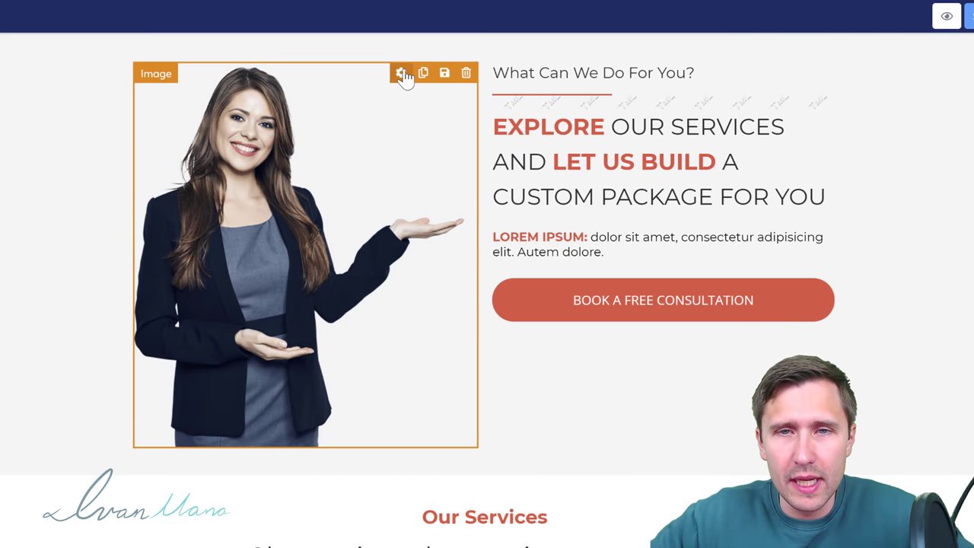
Step: In Image settings, replace the presenter photo with the Exipure bottle image from the official site
click(401, 73)
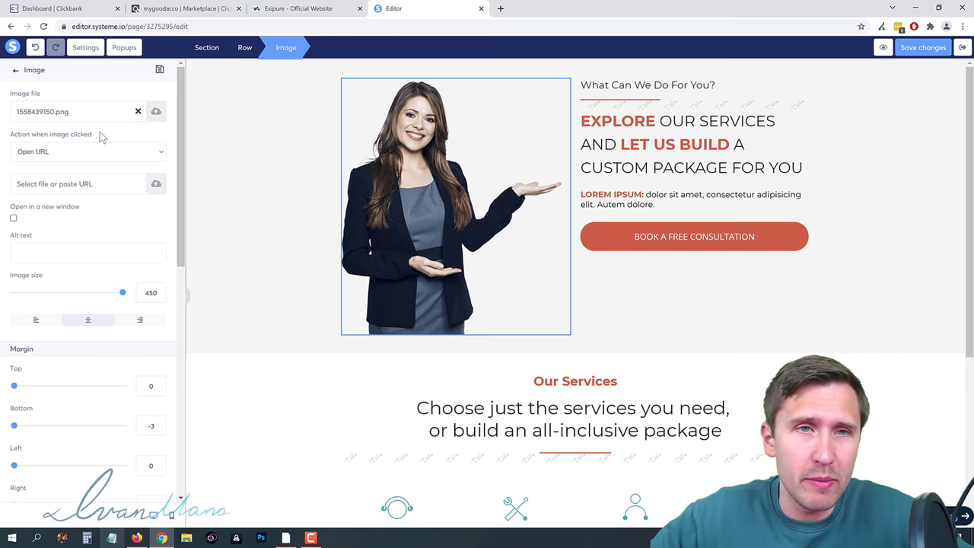
click(305, 9)
click(397, 6)
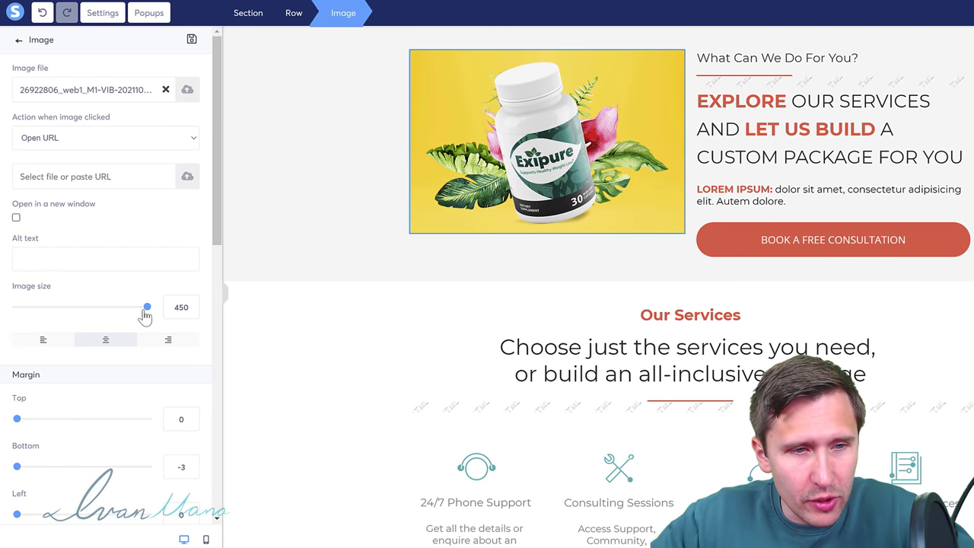
Step: Give the Exipure image size 450, bottom margin 43, left margin 21 and right margin 15
drag(145, 315, 159, 317)
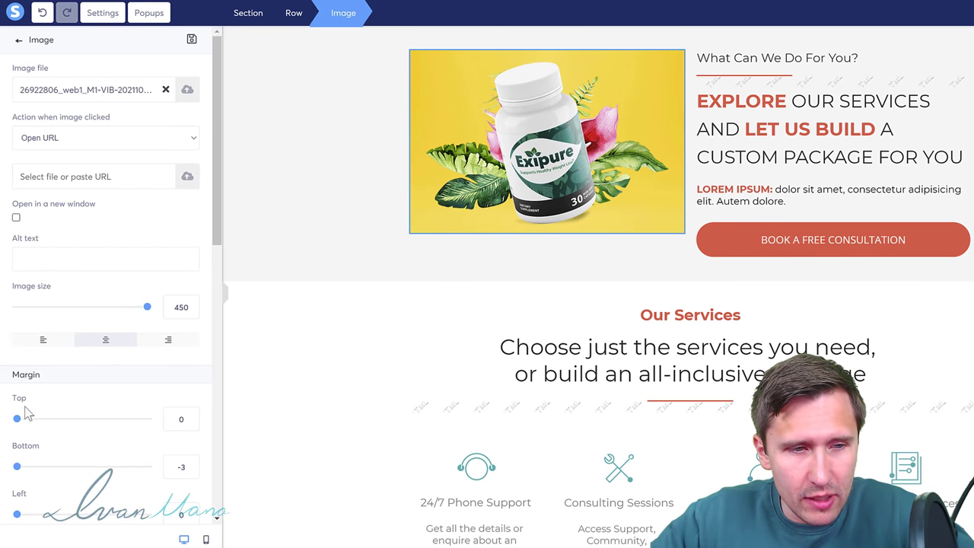
drag(48, 467, 32, 522)
scroll(19, 439, down, 3)
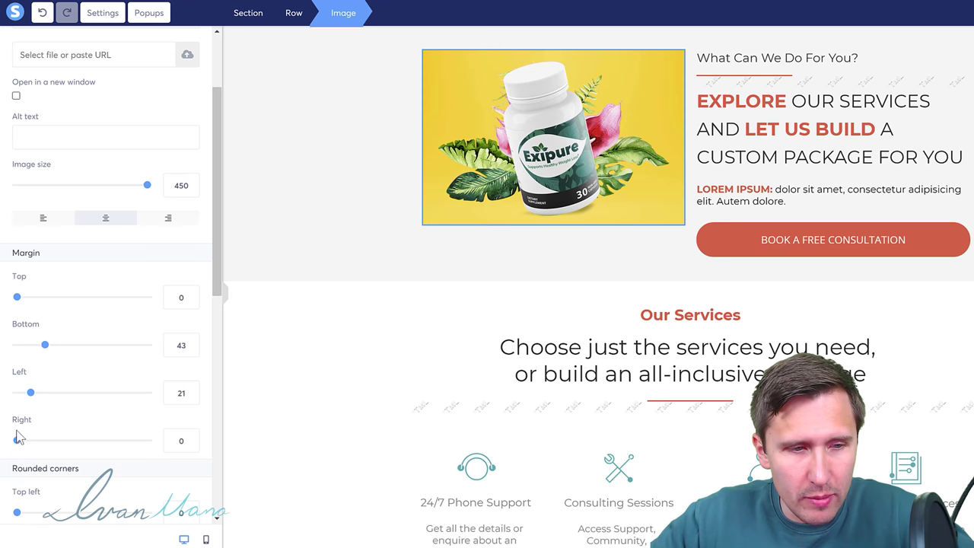
drag(16, 442, 82, 454)
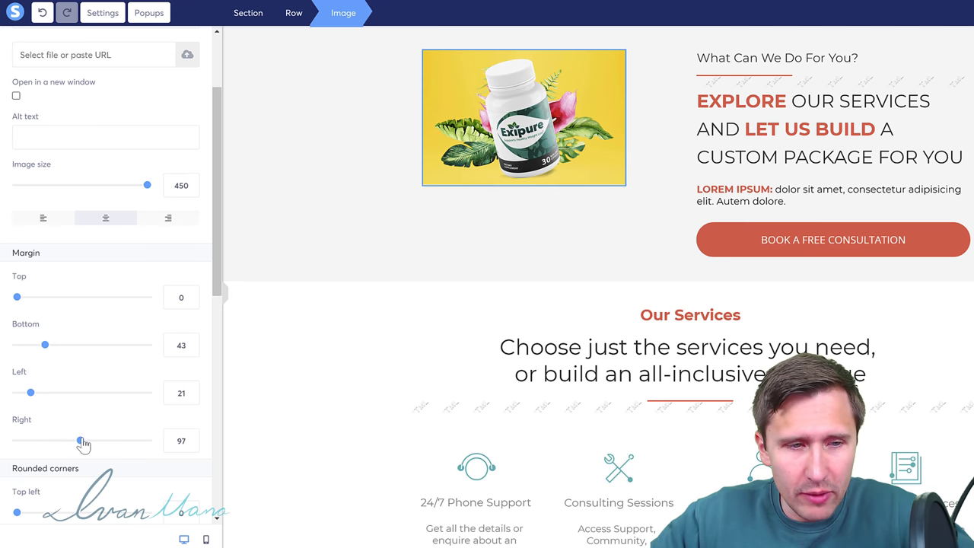
drag(82, 444, 32, 454)
click(497, 223)
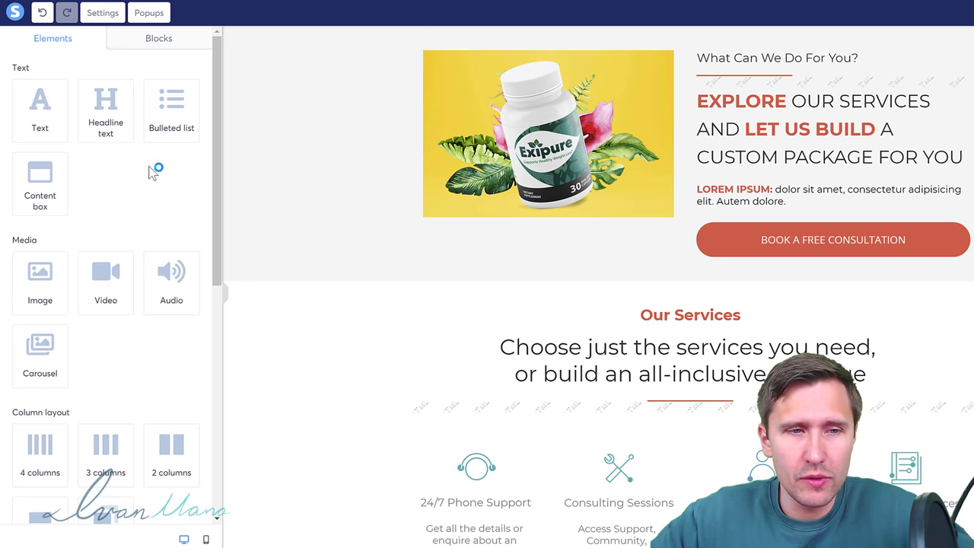
Step: Add a top row with a paragraph and Large Call to Action Headline, then delete the lorem ipsum text
scroll(89, 363, down, 1)
drag(38, 464, 607, 40)
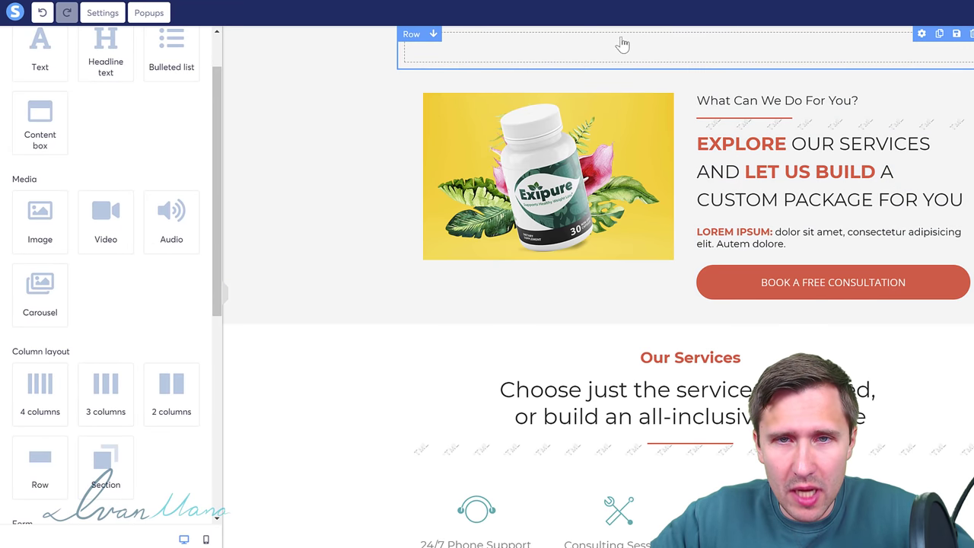
scroll(55, 114, up, 1)
drag(57, 113, 654, 53)
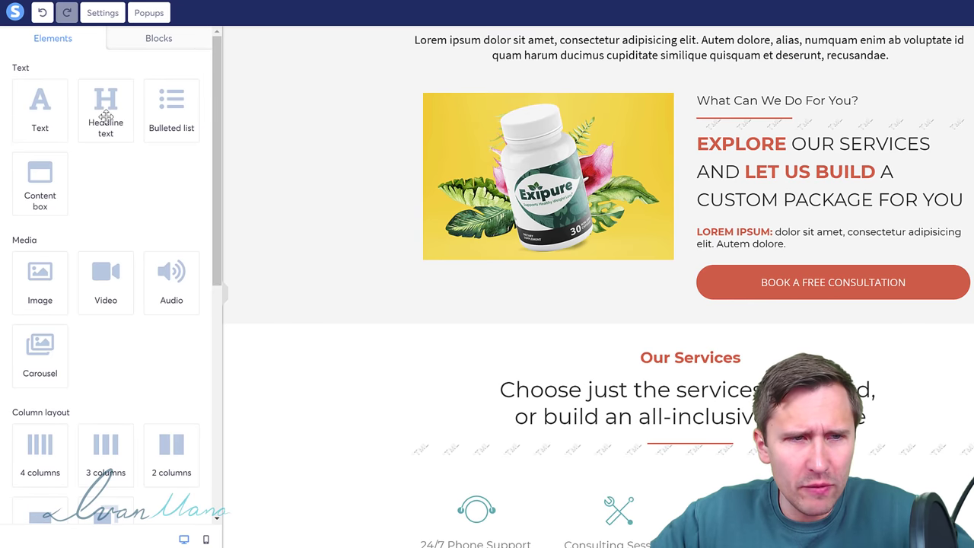
drag(105, 114, 684, 74)
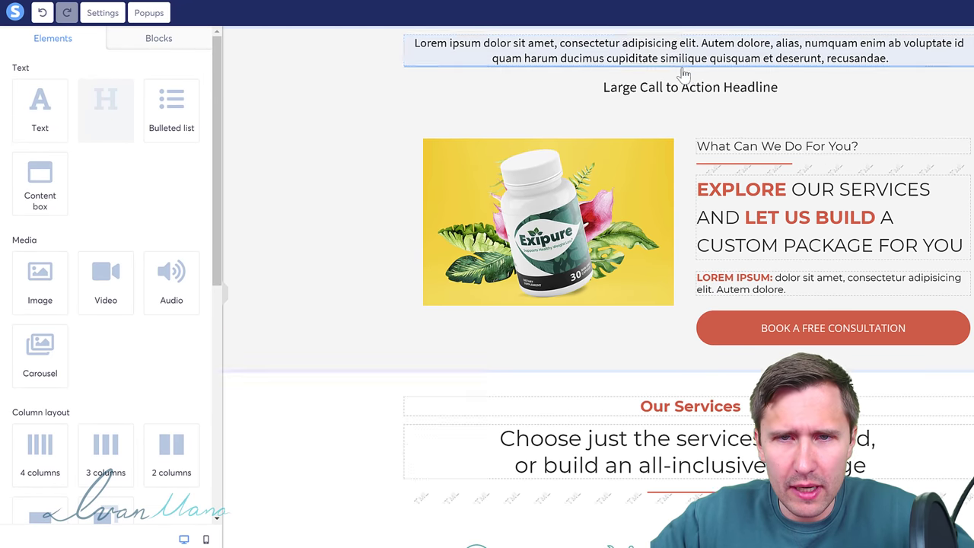
click(967, 40)
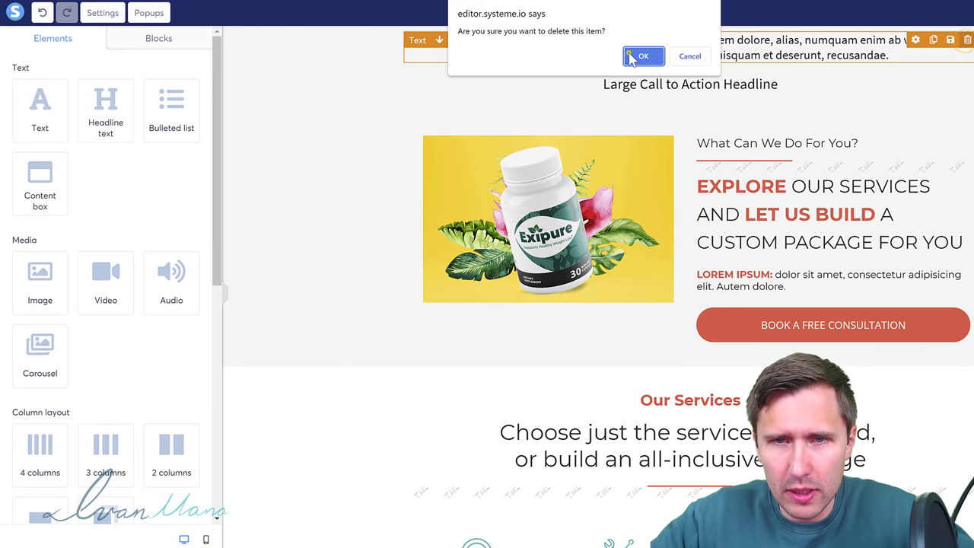
click(642, 56)
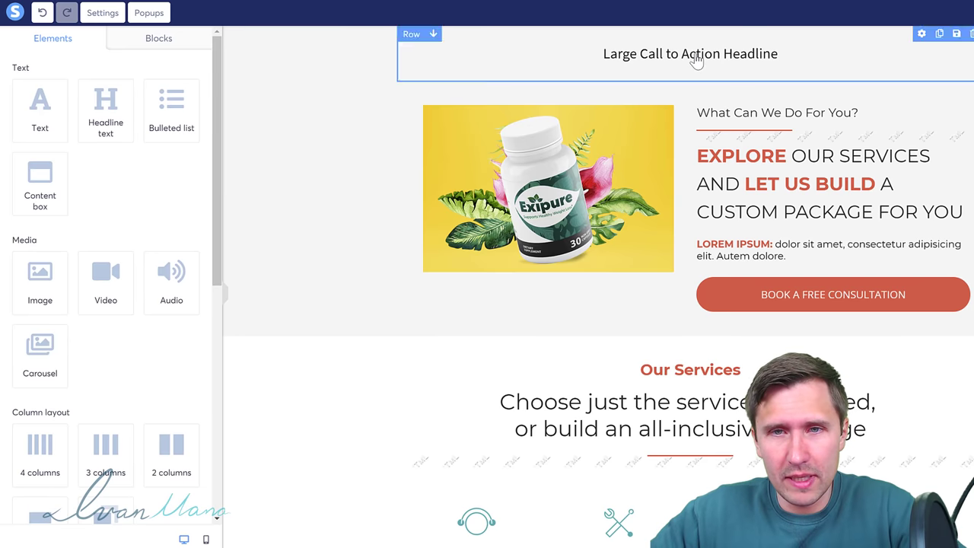
Step: Replace the placeholder headline with 'Learn the Tropical Secret to Healthy Weight Loss' and select it
click(695, 51)
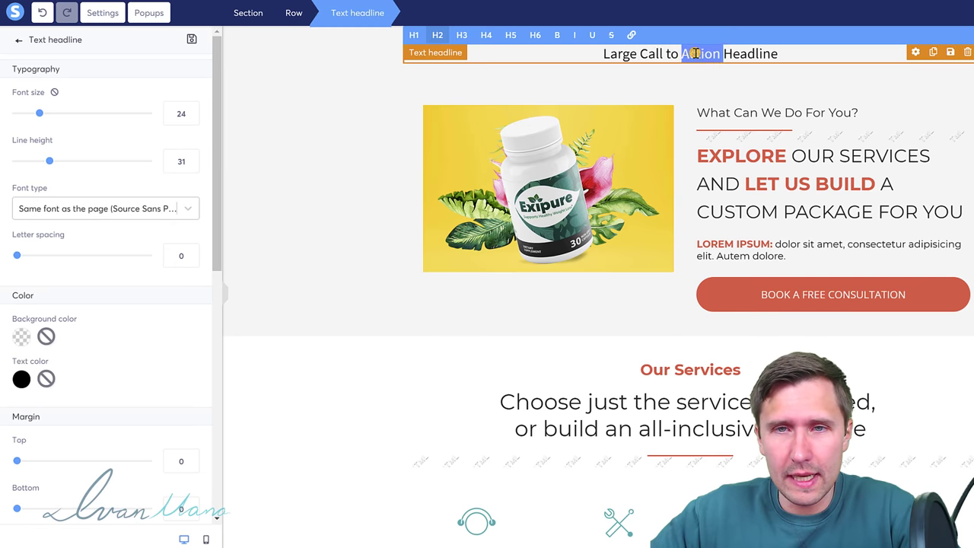
triple_click(695, 54)
text(Learn)
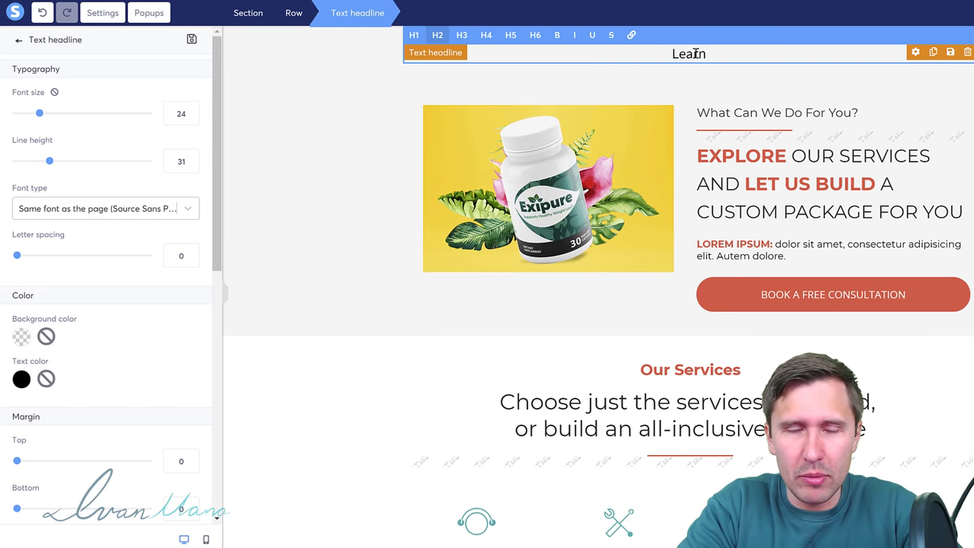
text( the Tropic)
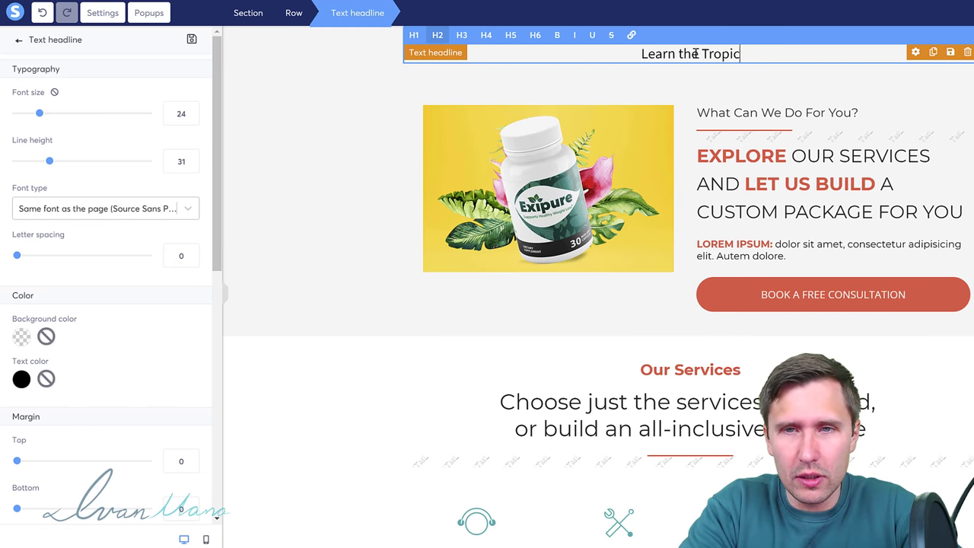
text(al Secret to Healthy )
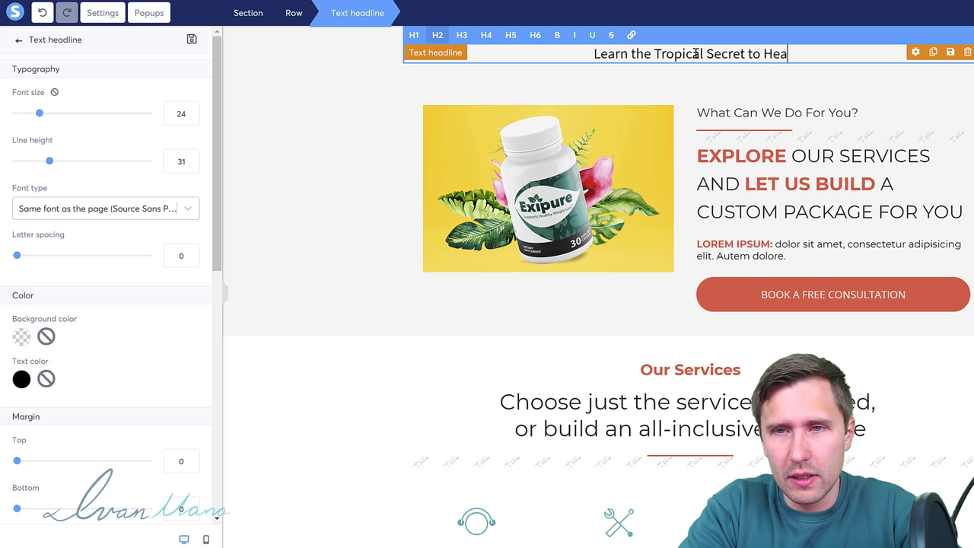
text(Weight Loss)
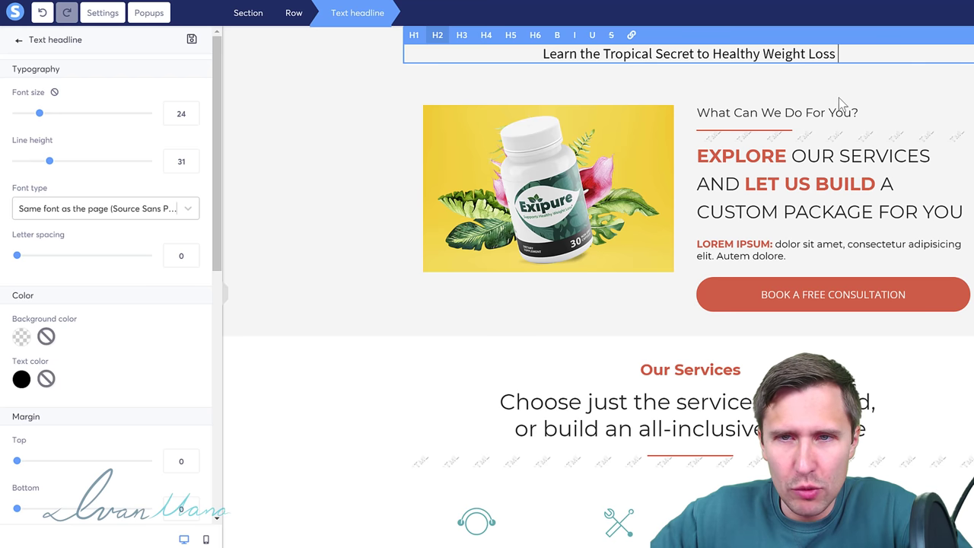
triple_click(669, 57)
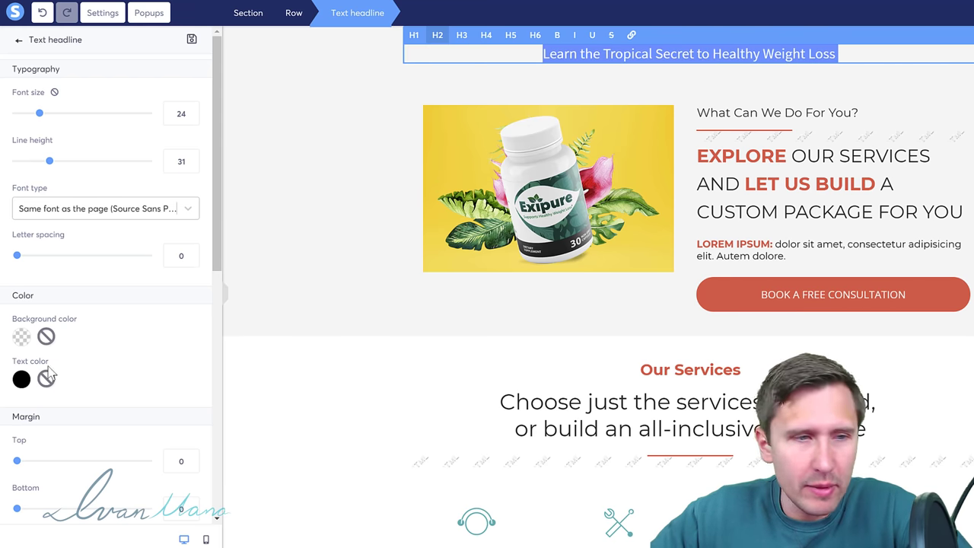
click(21, 379)
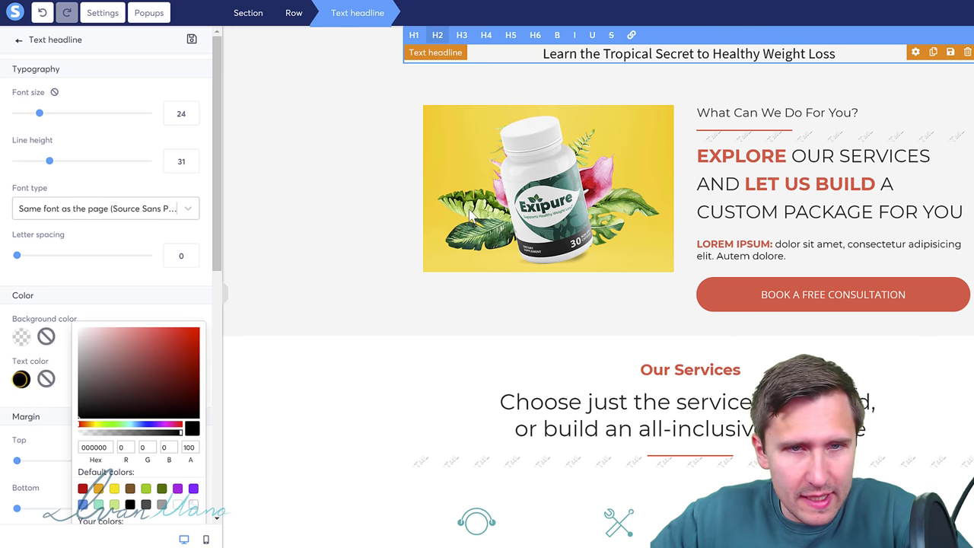
click(615, 87)
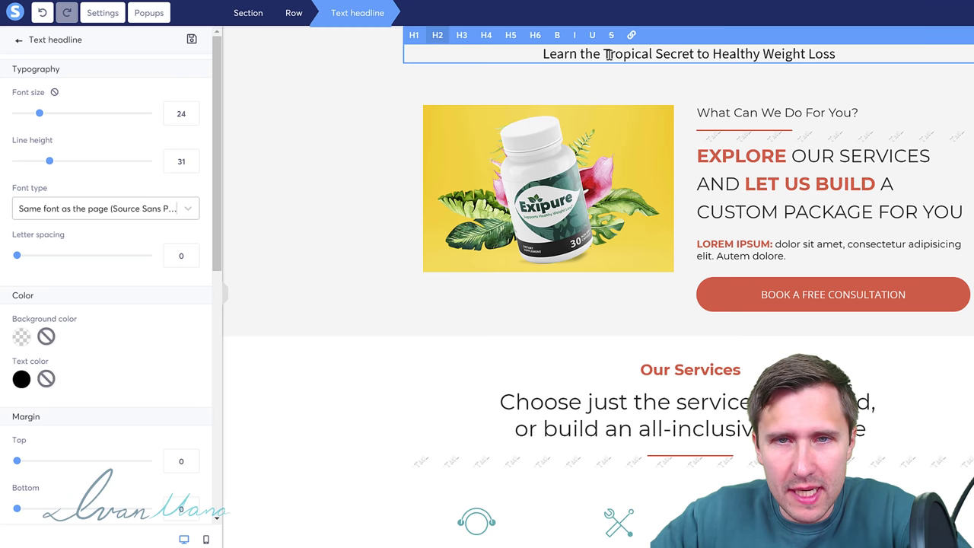
click(607, 53)
drag(603, 53, 693, 53)
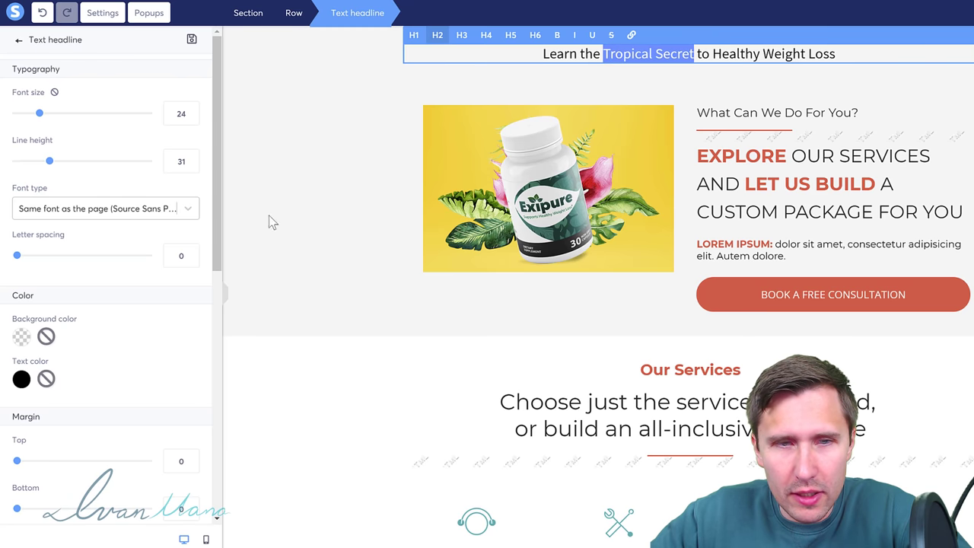
click(22, 379)
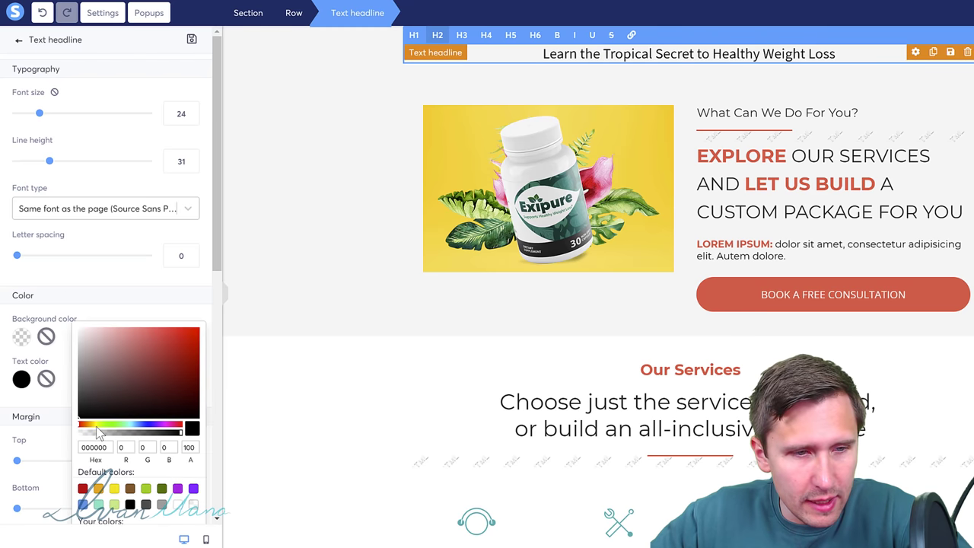
click(96, 423)
drag(145, 364, 216, 325)
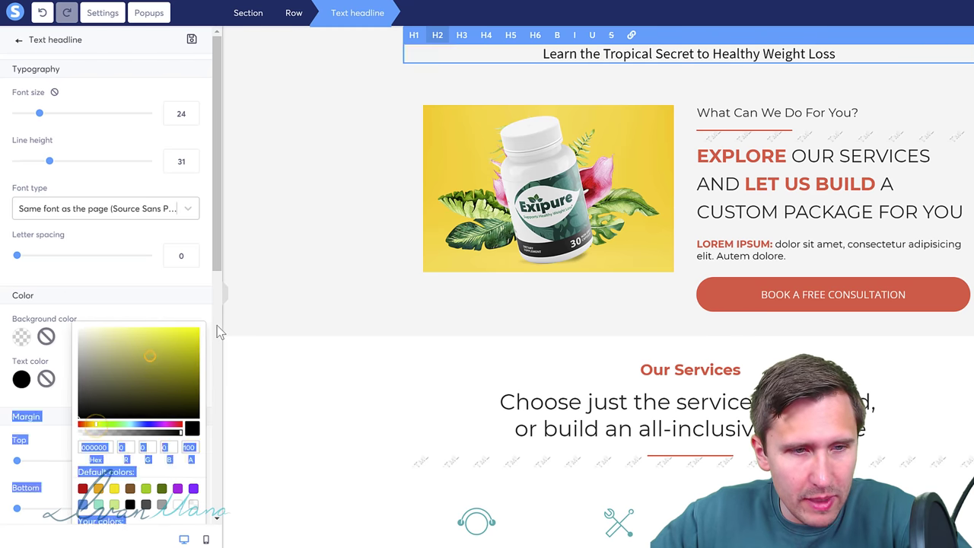
click(137, 342)
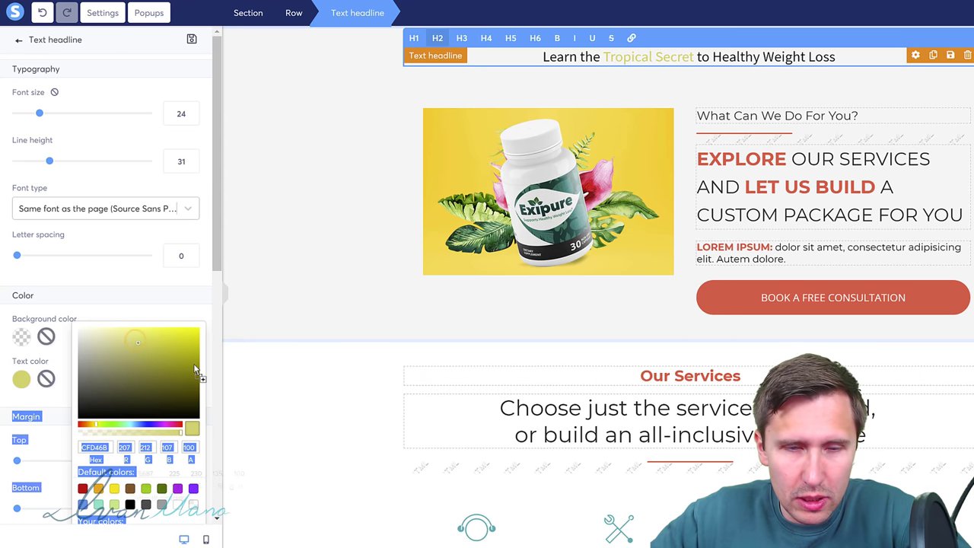
click(191, 360)
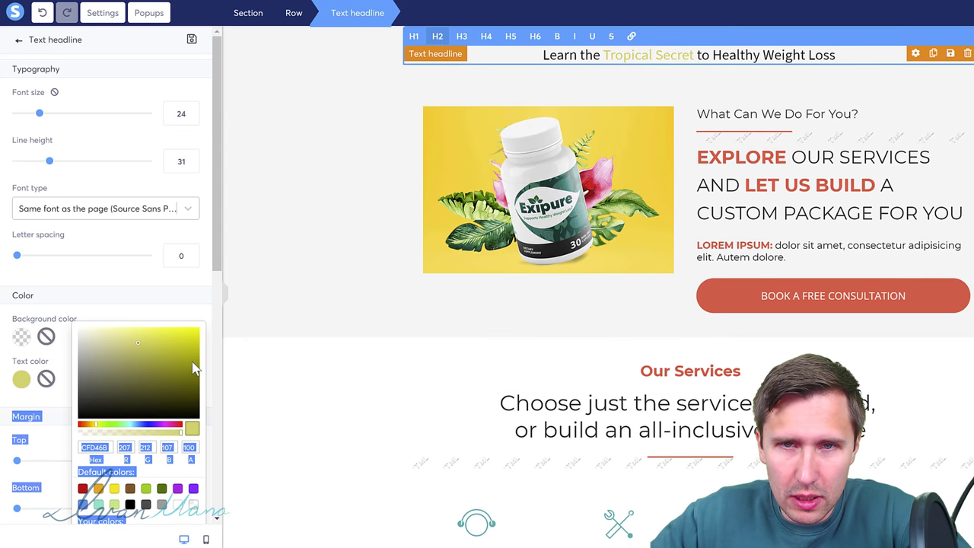
click(114, 488)
click(352, 180)
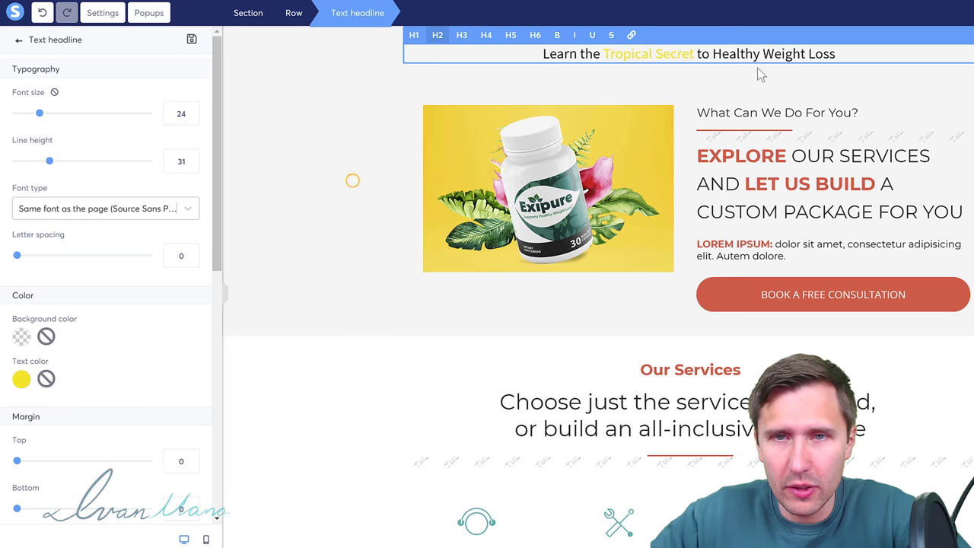
mouse_move(694, 53)
mouse_down()
mouse_move(602, 54)
mouse_move(700, 71)
mouse_move(671, 63)
mouse_up()
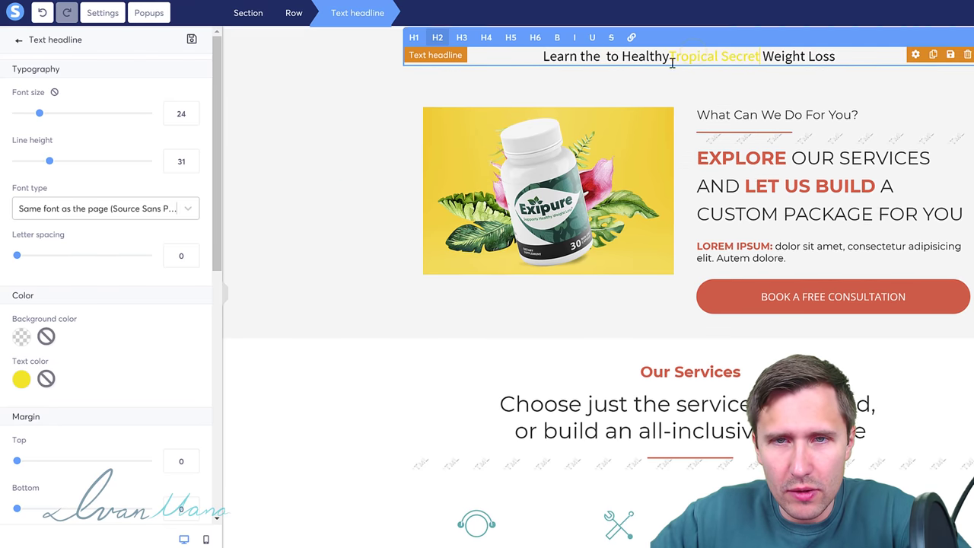
key(ctrl+z)
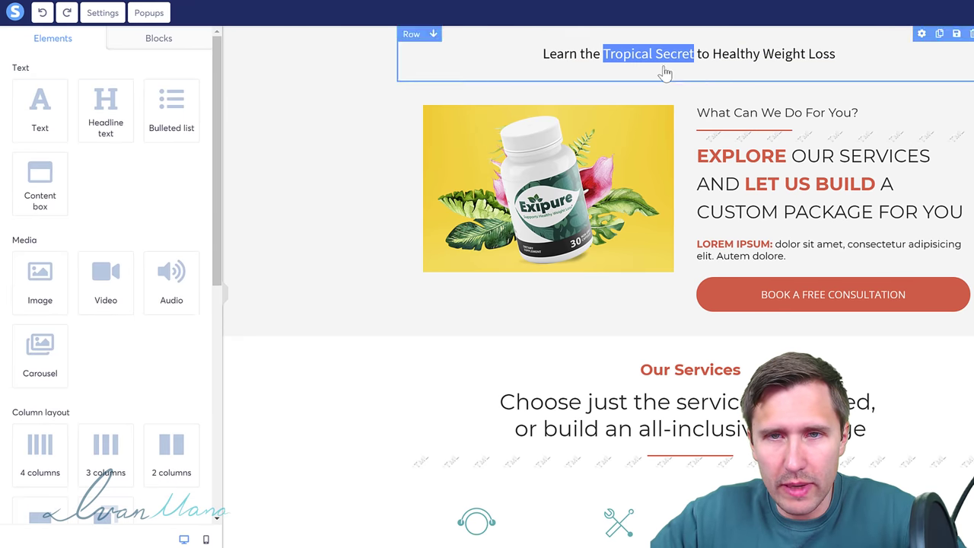
click(664, 72)
key(ctrl+z)
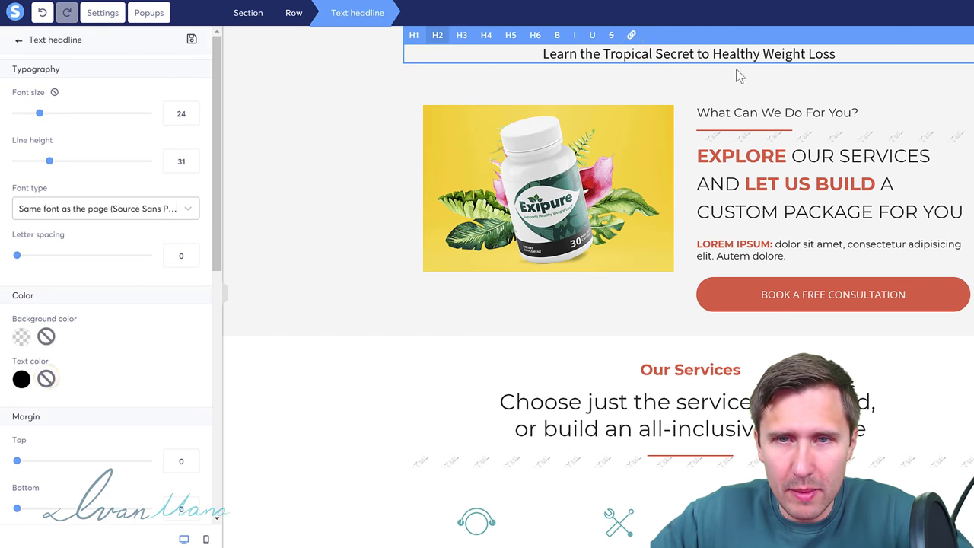
drag(687, 54, 610, 58)
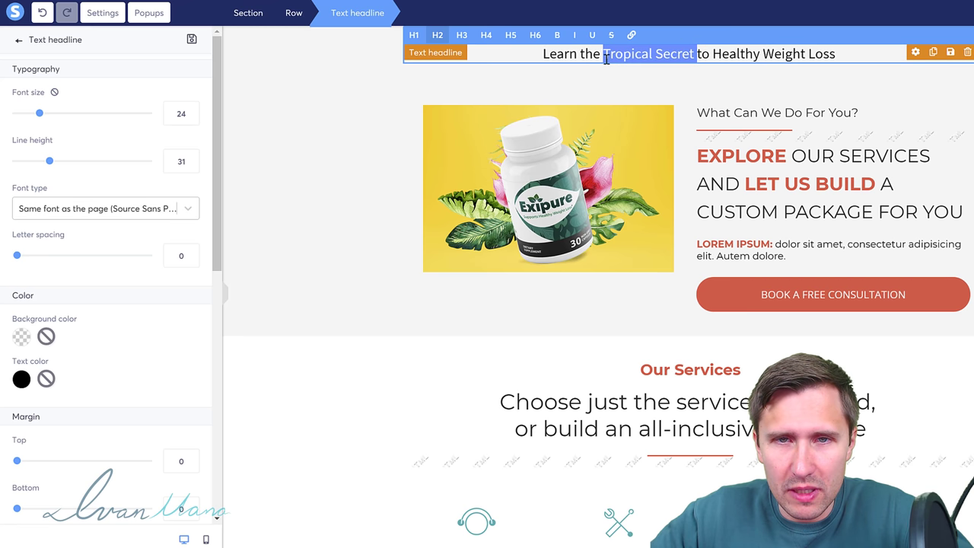
Step: Bold the words 'Tropical Secret' and enlarge the whole headline to font size 46
click(557, 34)
click(659, 53)
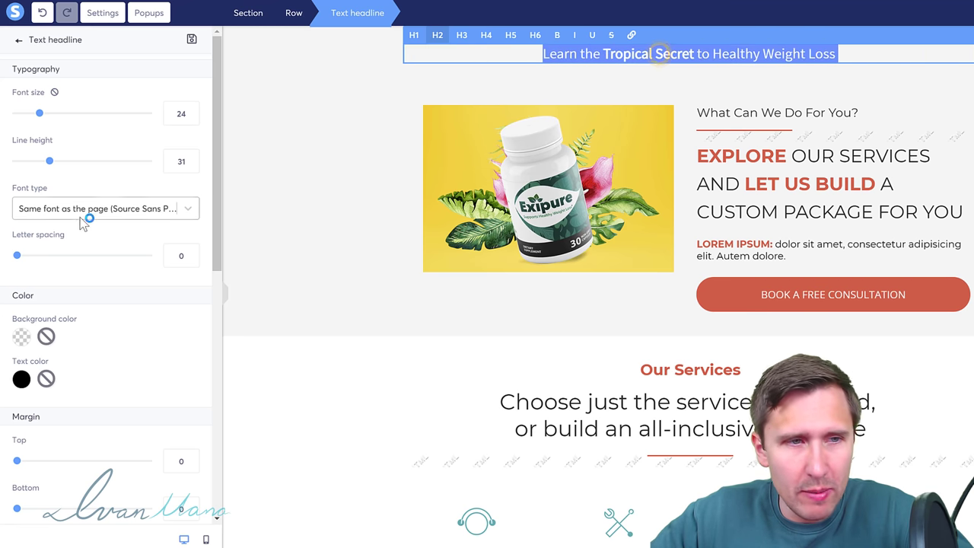
click(42, 114)
drag(64, 123, 70, 123)
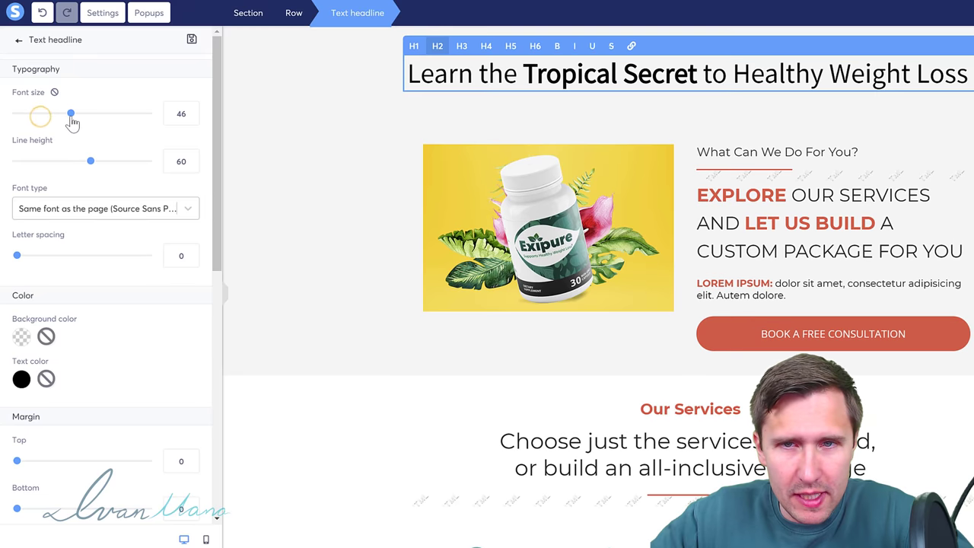
click(647, 133)
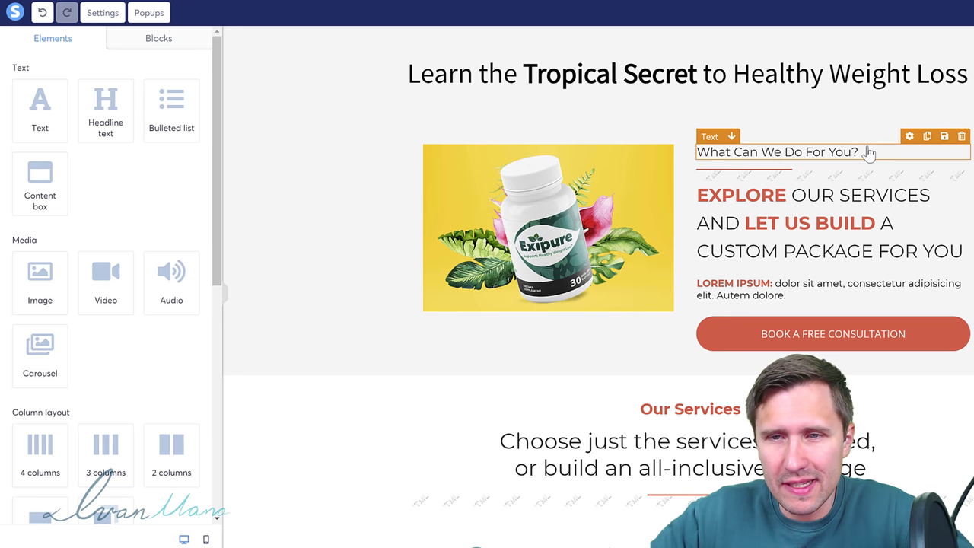
Step: Delete the 'What Can We Do For You?' text and the Raw HTML divider, confirming each
click(961, 139)
click(645, 54)
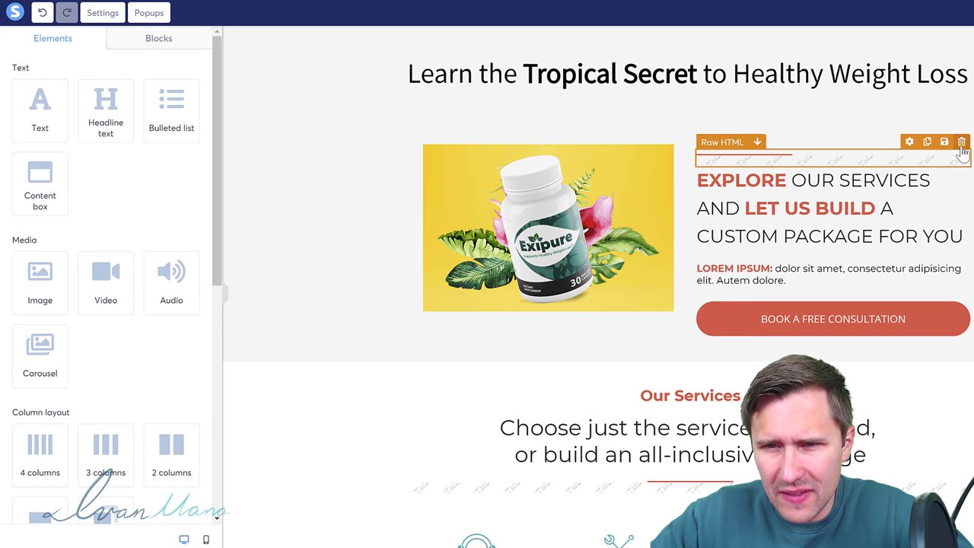
click(961, 141)
click(646, 55)
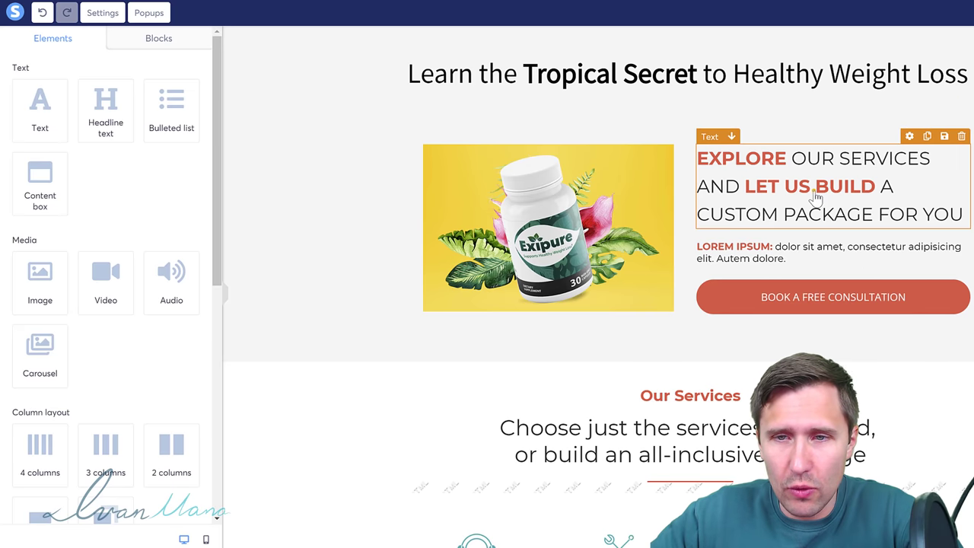
Step: Replace the EXPLORE OUR SERVICES heading with 'Contains a blend of 8 exotic nutrients and plants to help you safely lose weight'
triple_click(812, 192)
text(Conta)
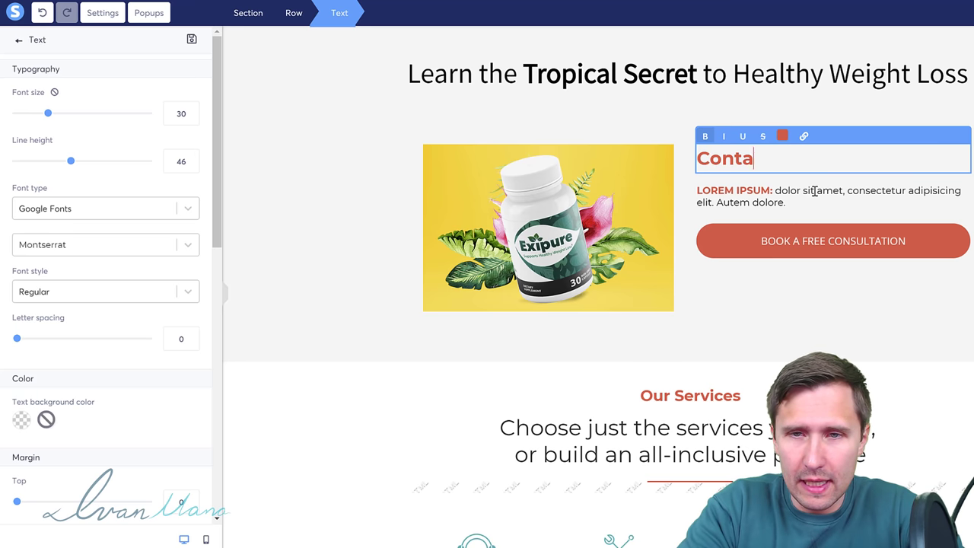
text(ins a blend of )
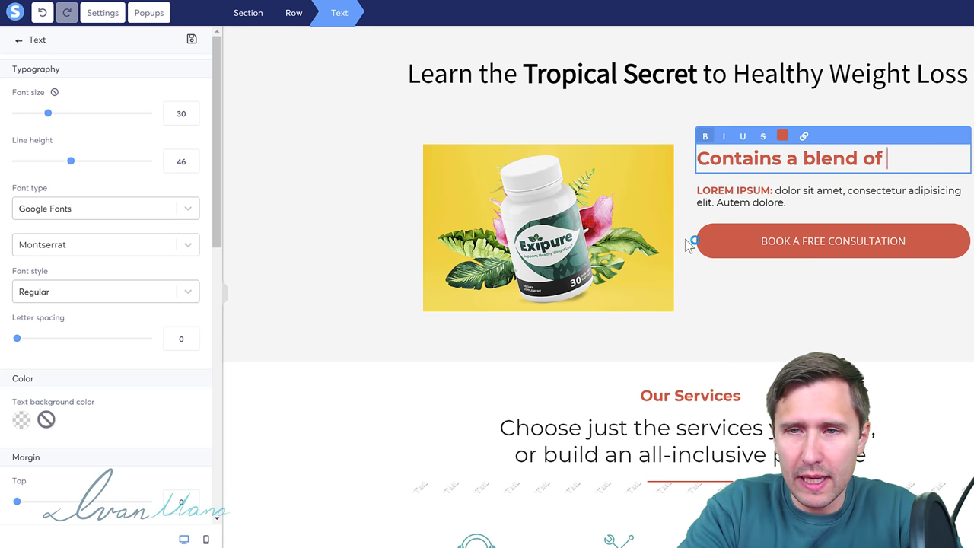
text(8 exotic nutrie)
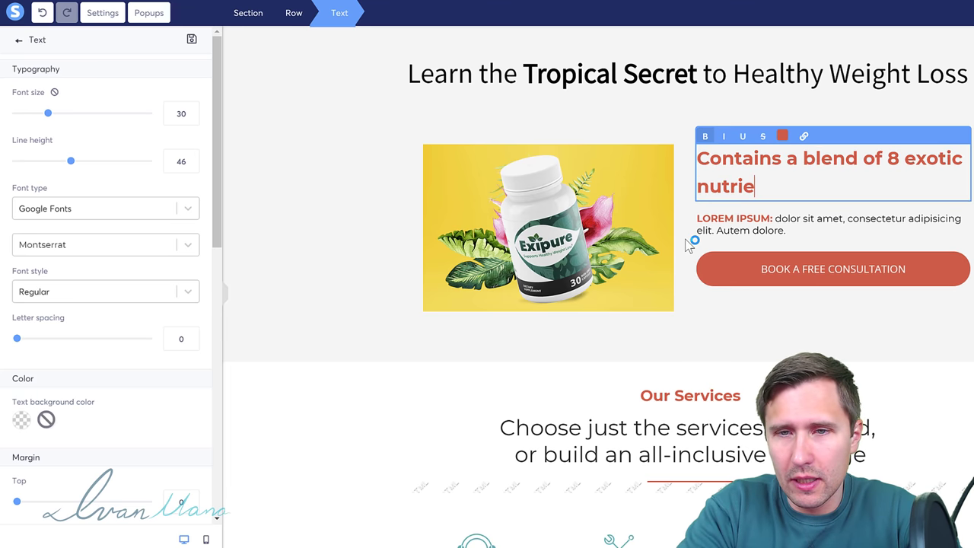
text(nts and plants to hel)
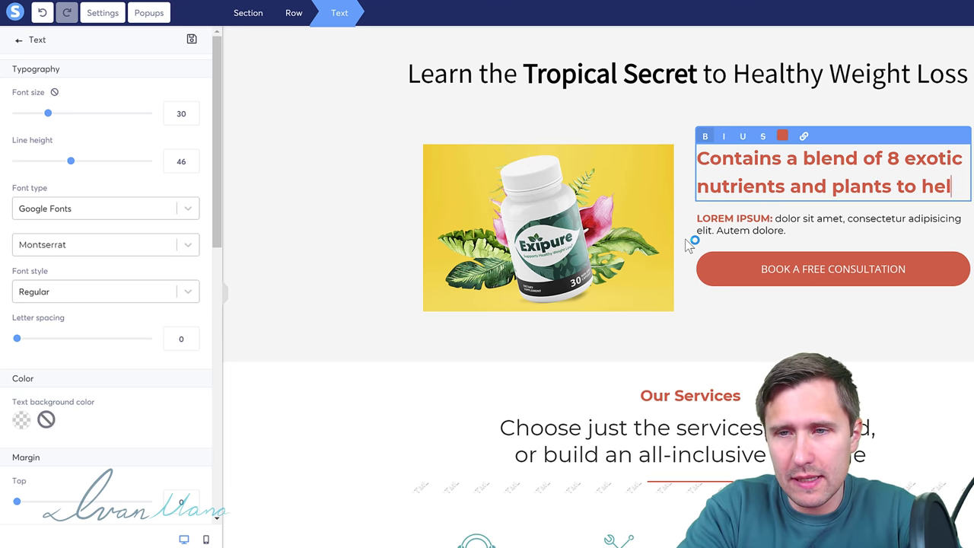
text(p you safely lose wei)
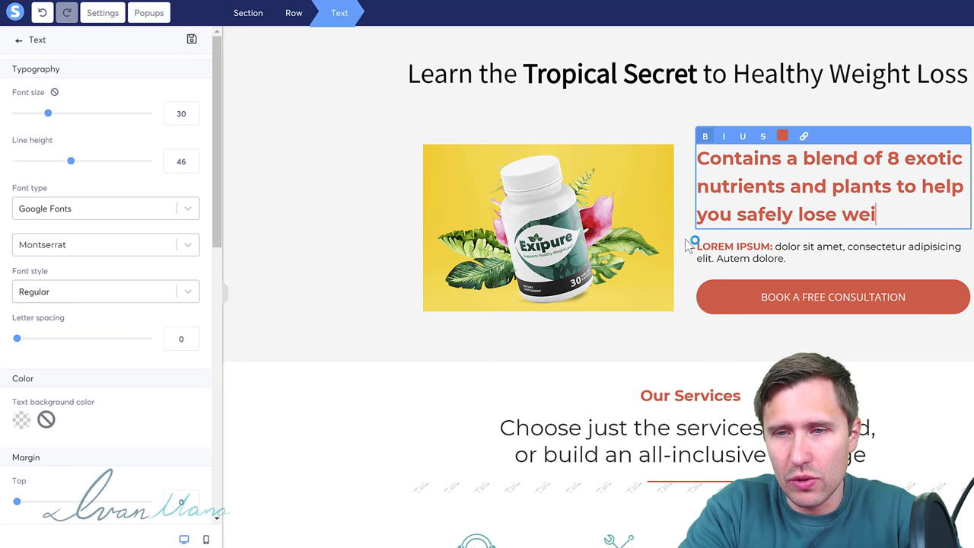
text(ght)
click(841, 232)
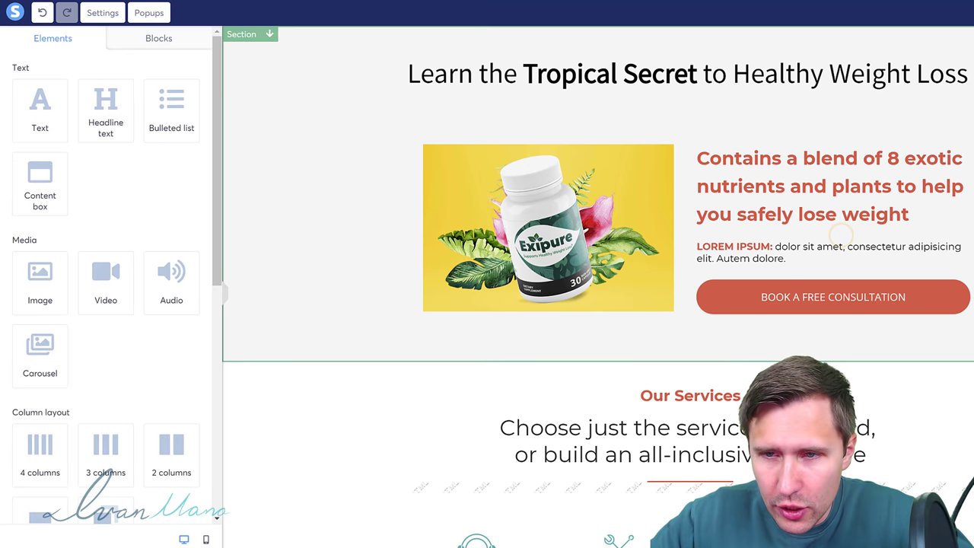
Step: Delete the LOREM IPSUM paragraph and make the 'Contains a blend…' text italic and unbolded
click(960, 232)
click(639, 50)
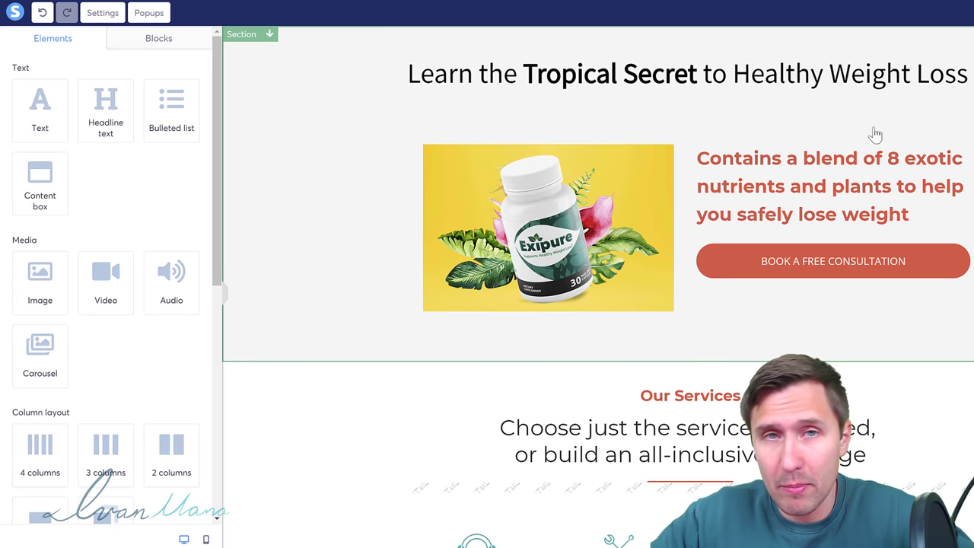
double_click(839, 199)
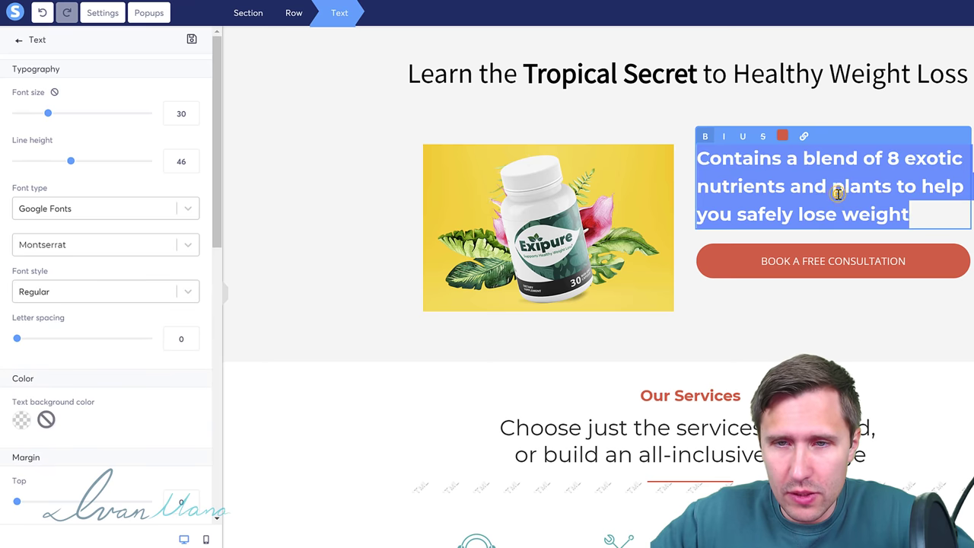
click(725, 137)
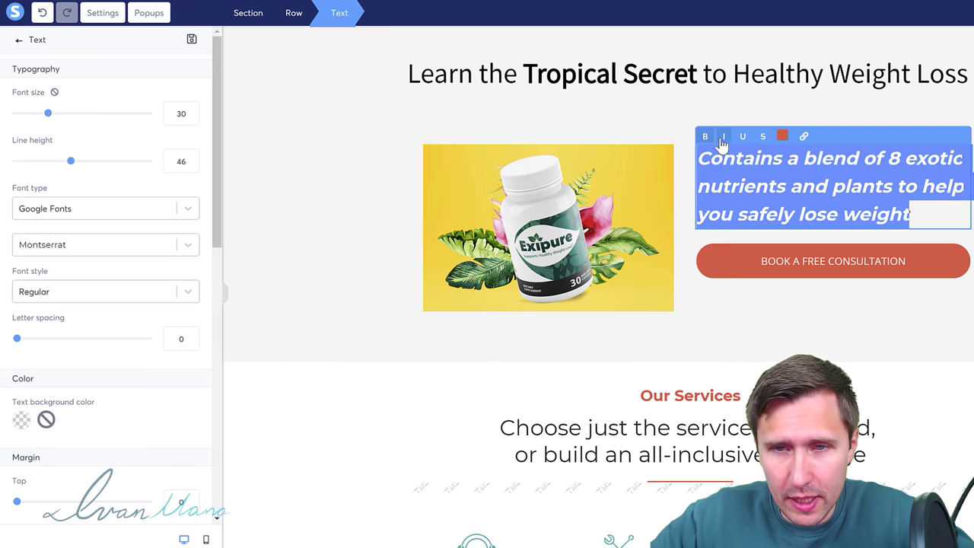
click(704, 136)
key(Escape)
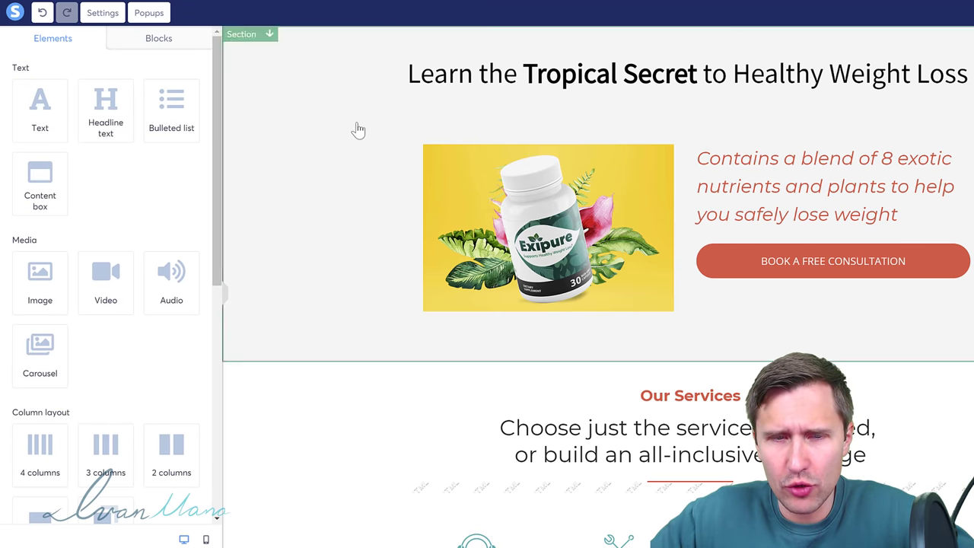
Step: Set the hero row's left/right padding to 0 so the Exipure image spreads wider
click(918, 119)
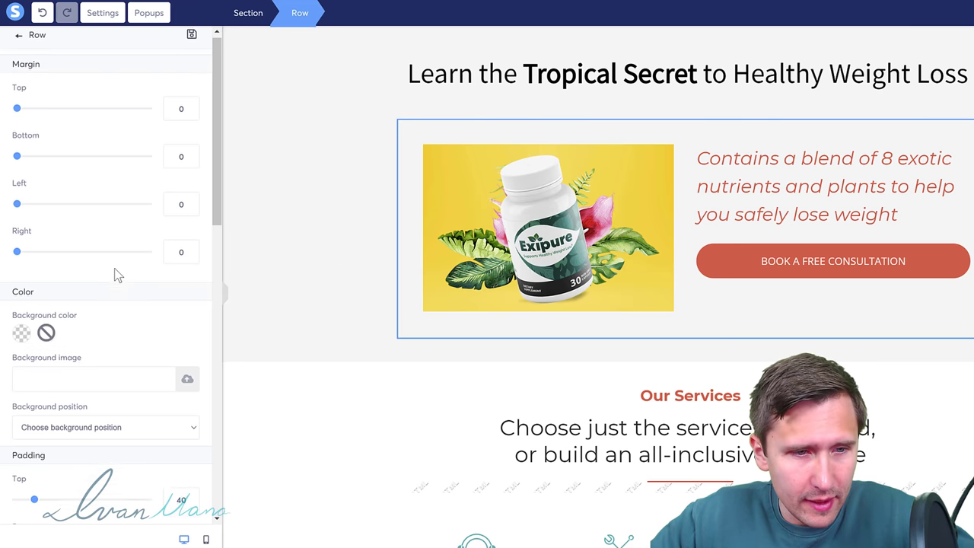
scroll(114, 297, down, 3)
drag(24, 360, 2, 366)
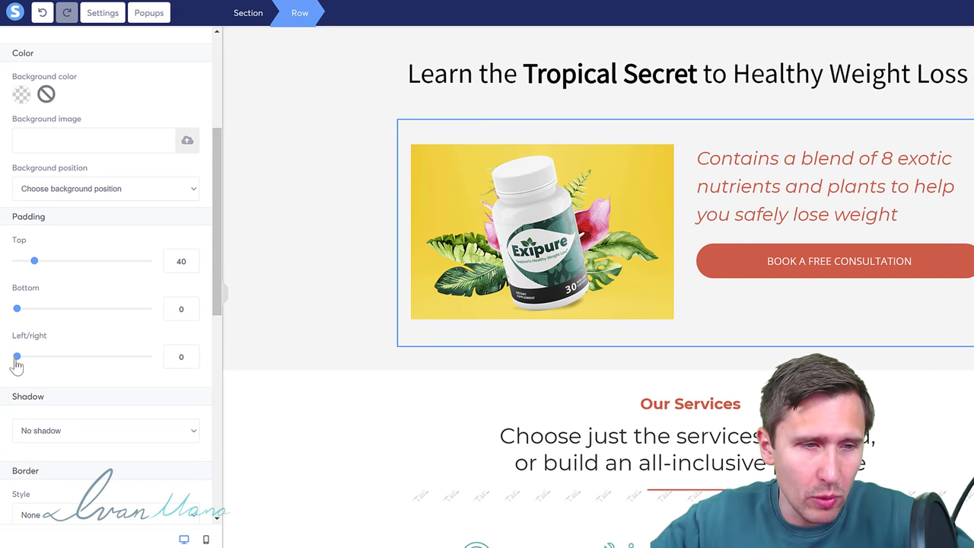
drag(17, 364, 3, 381)
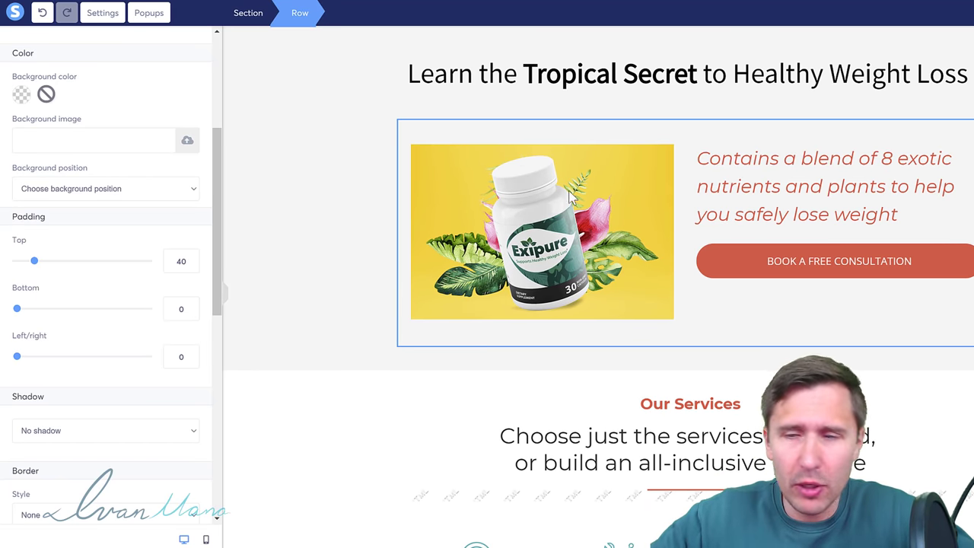
click(596, 121)
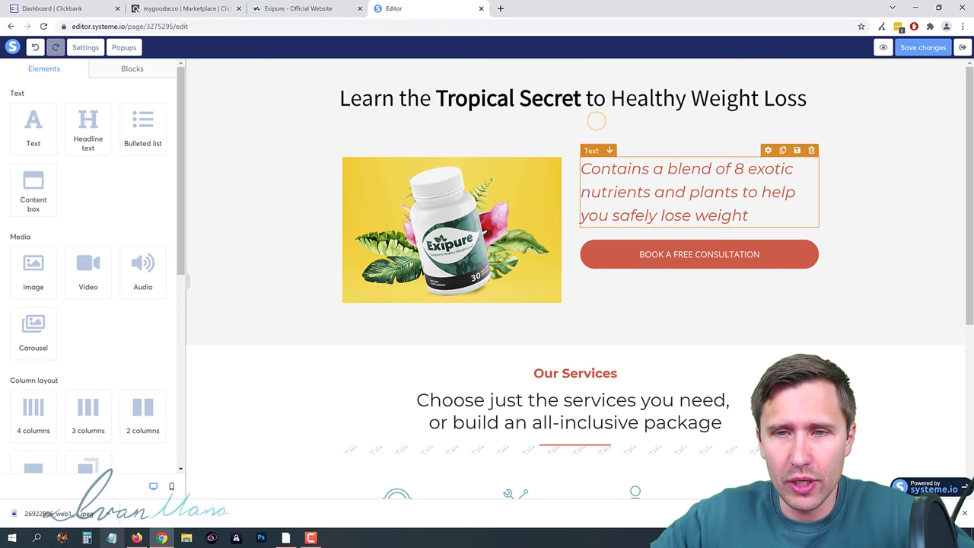
scroll(548, 235, down, 1)
scroll(565, 248, up, 1)
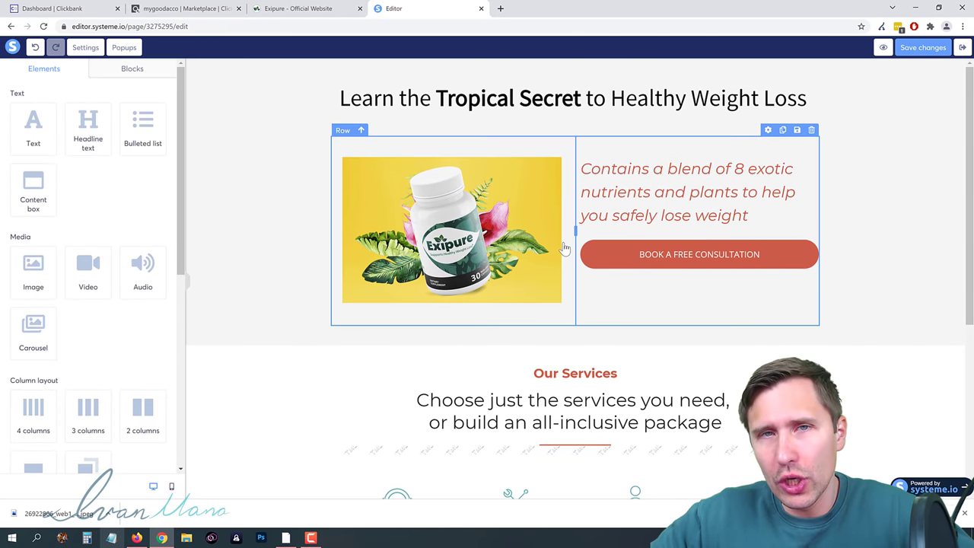
scroll(669, 305, down, 4)
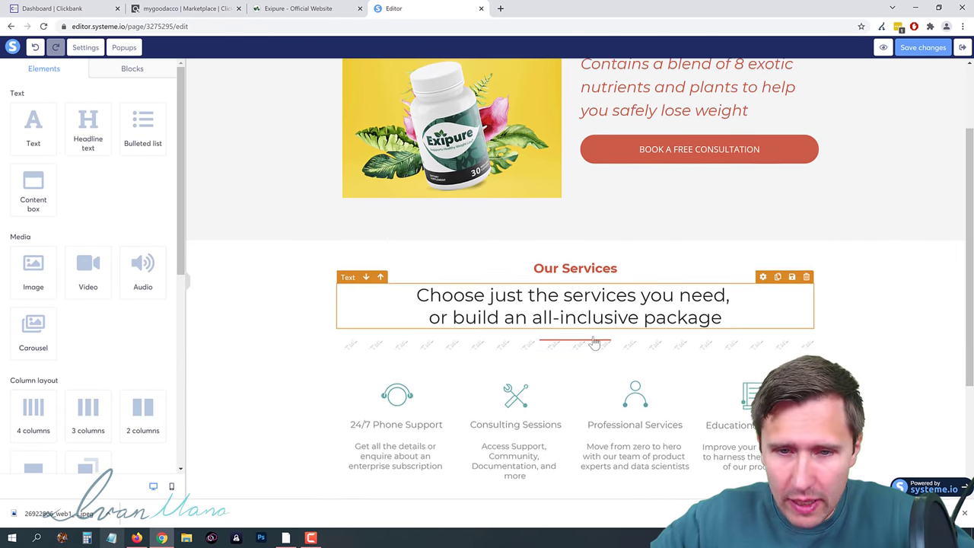
scroll(659, 257, up, 1)
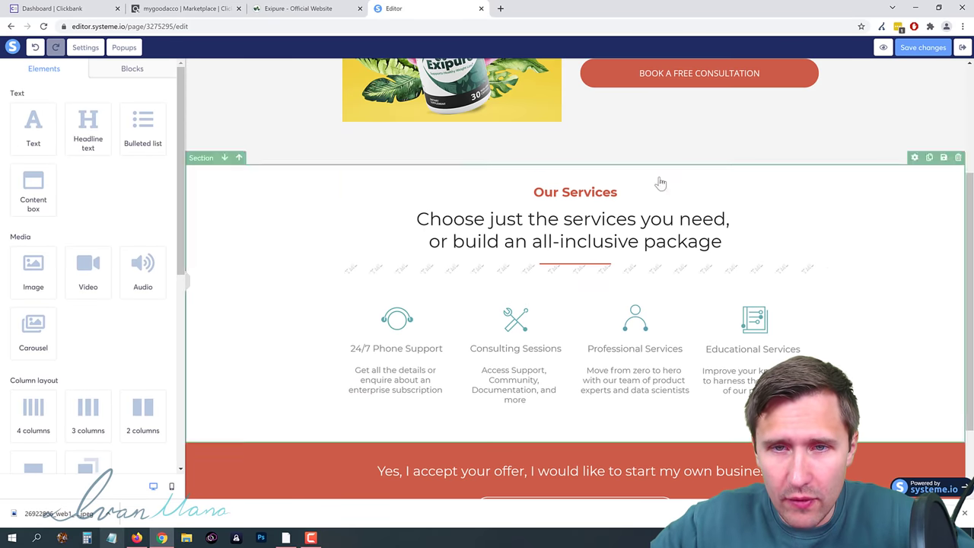
click(299, 9)
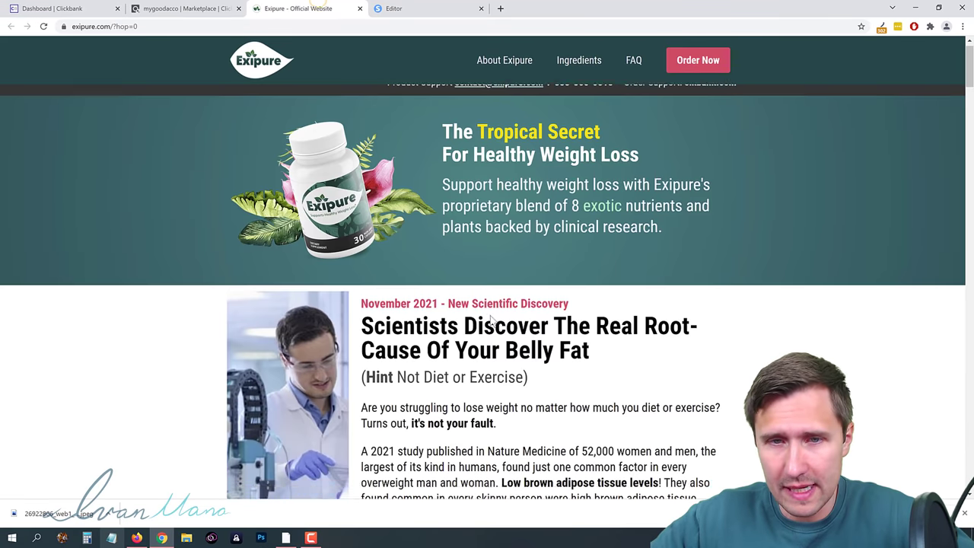
scroll(535, 311, down, 1)
click(418, 6)
scroll(591, 267, down, 1)
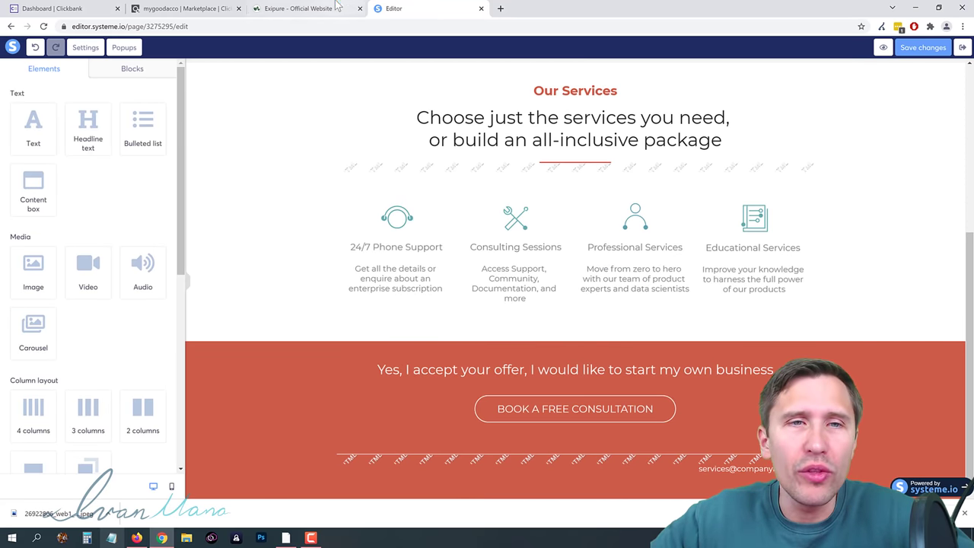
click(304, 9)
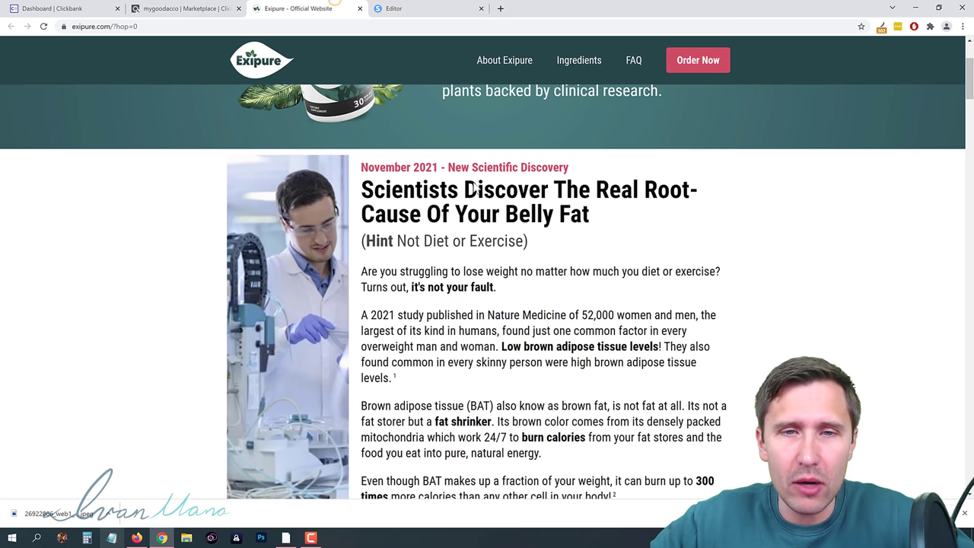
click(403, 8)
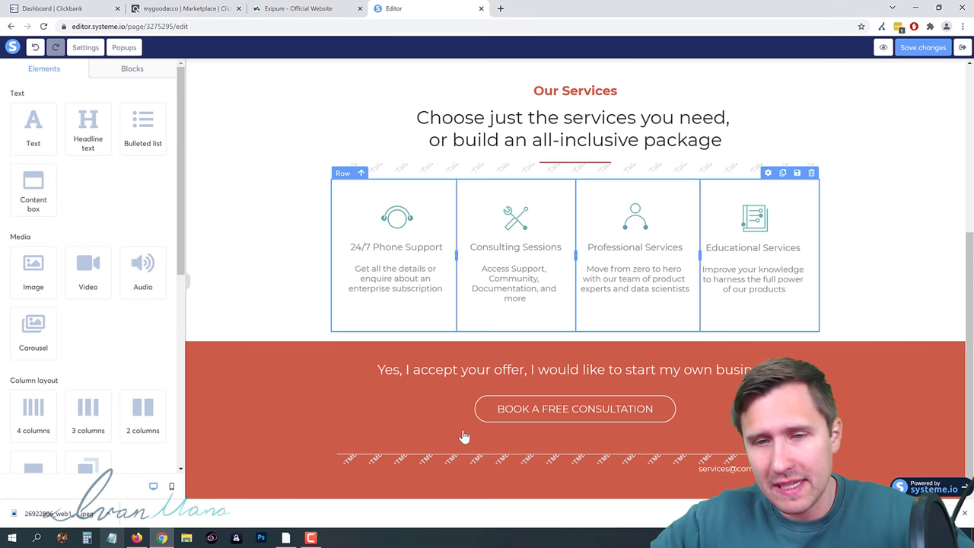
scroll(639, 376, up, 2)
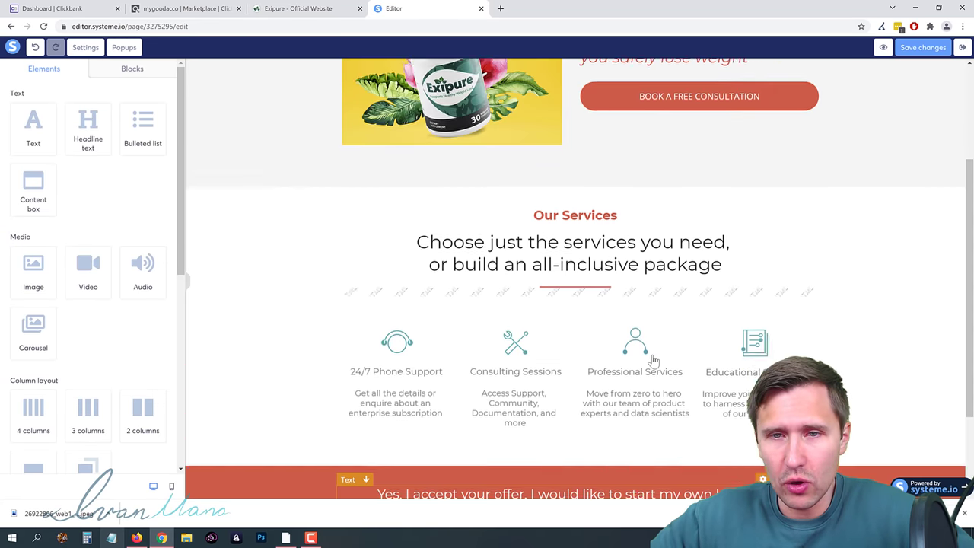
scroll(652, 360, up, 3)
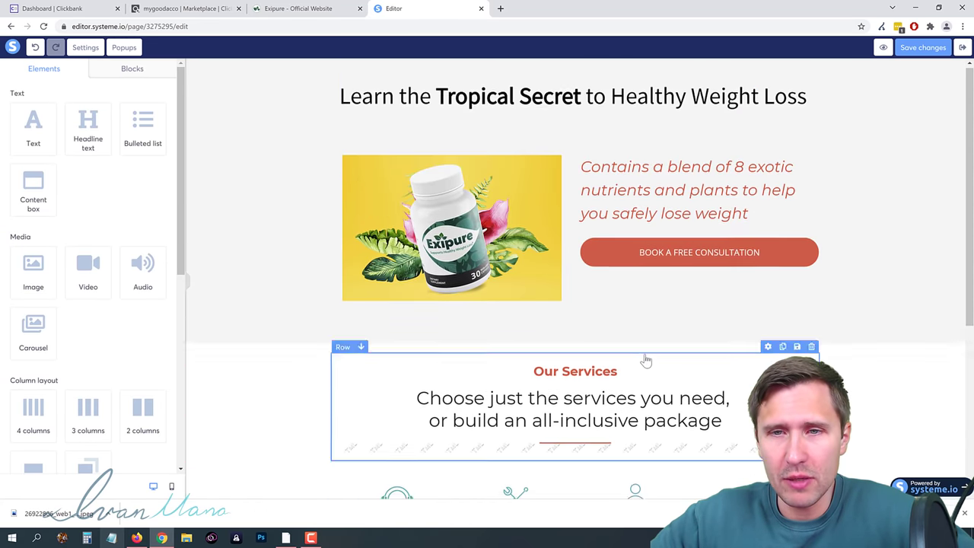
Step: Change the hero button text from 'BOOK A FREE CONSULTATION' to 'Learn How to Get Started Now'
click(672, 260)
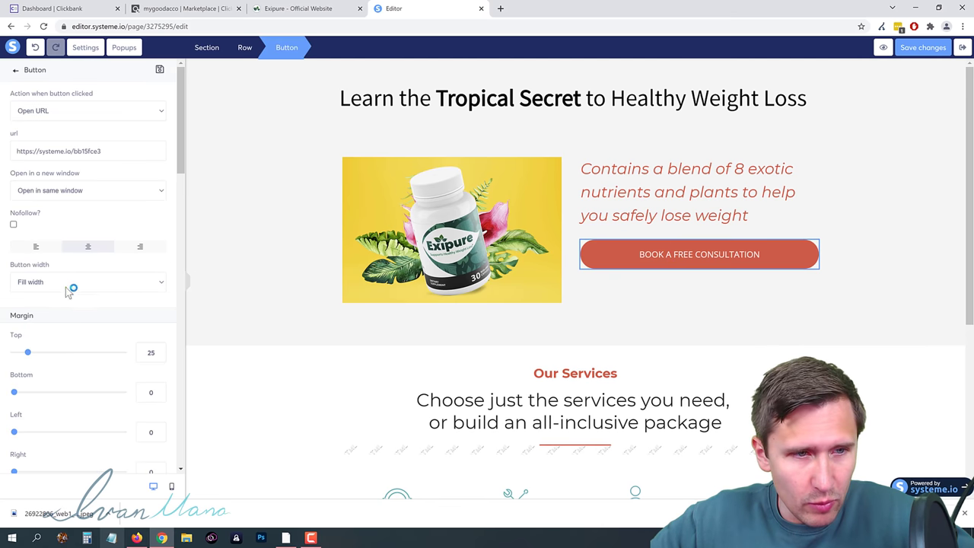
scroll(107, 326, down, 3)
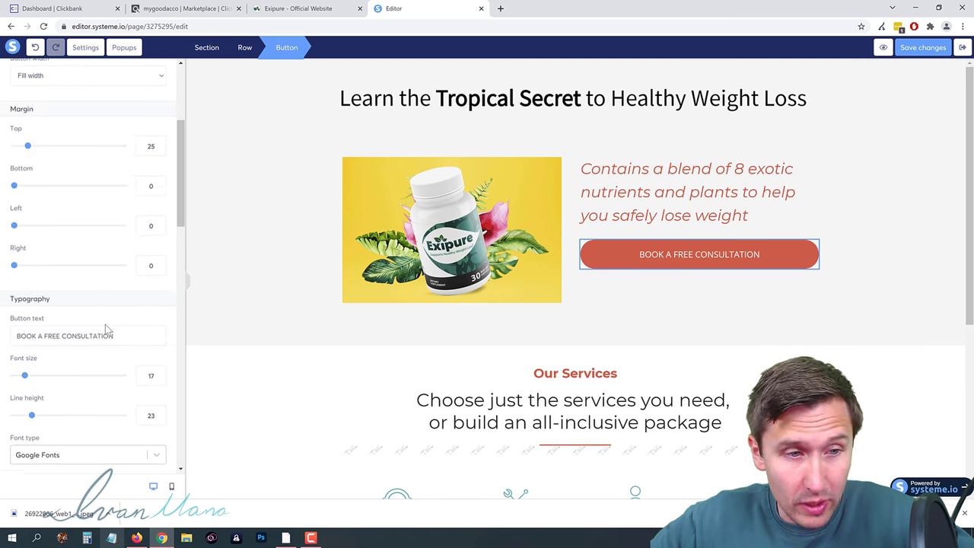
triple_click(63, 288)
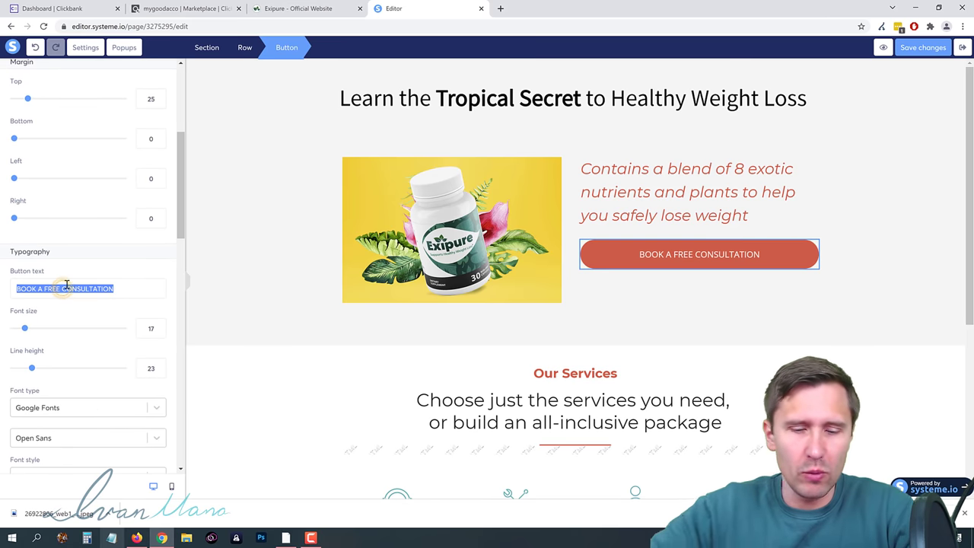
text(Lear)
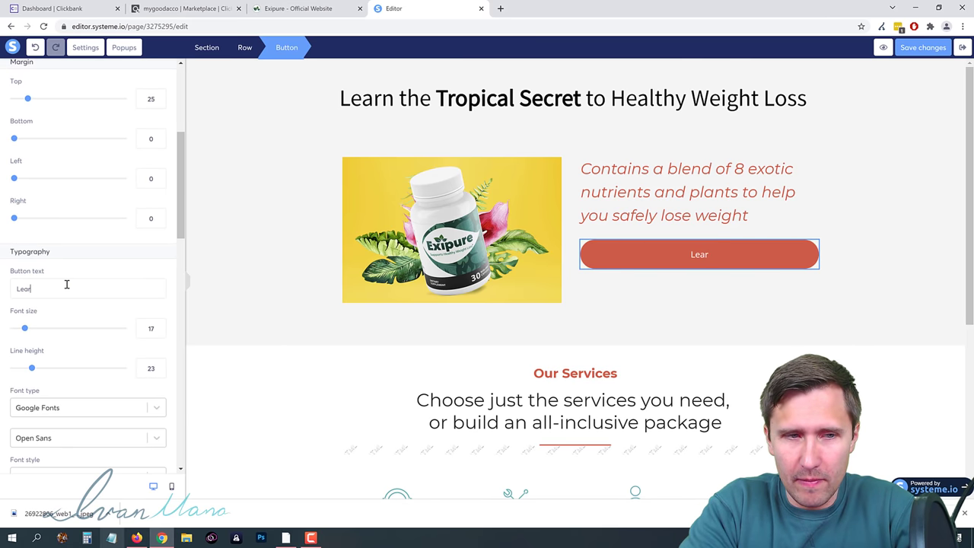
text(n How to Get S)
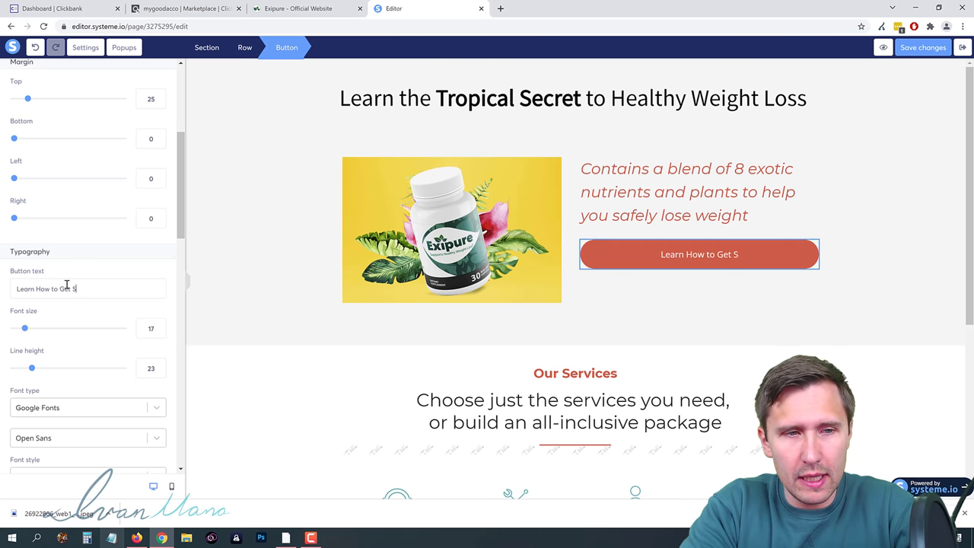
text(tarted Now)
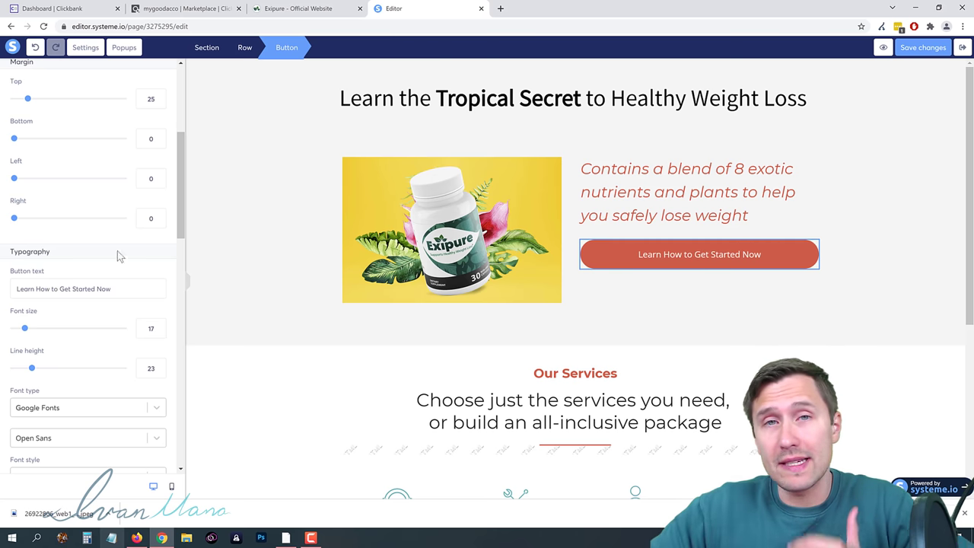
Step: Check the Exipure website for wording, then set the button's font size to 20
click(293, 9)
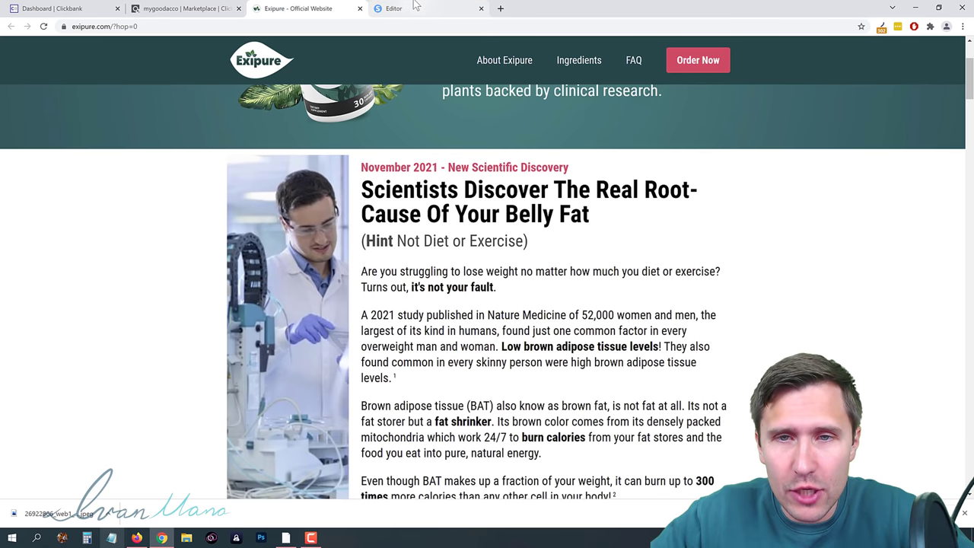
scroll(397, 262, up, 2)
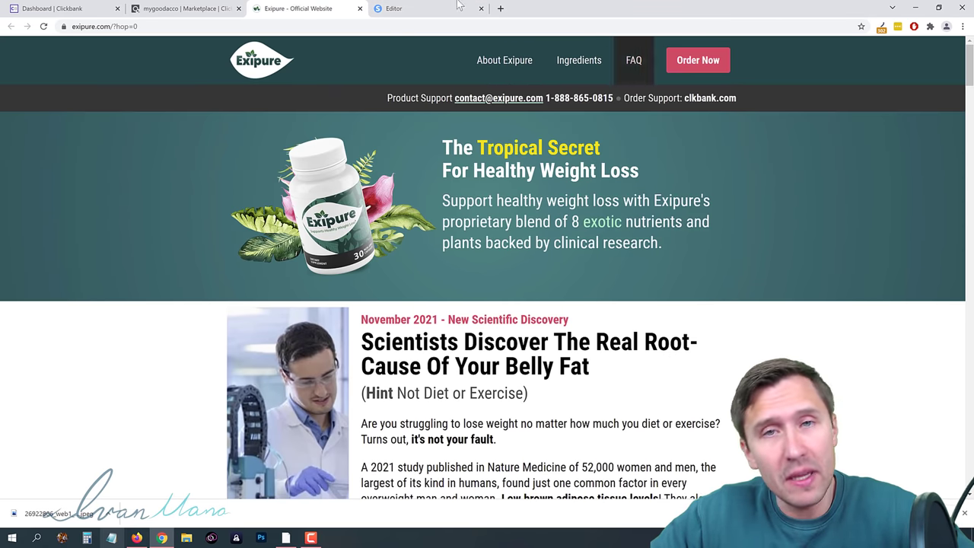
click(414, 8)
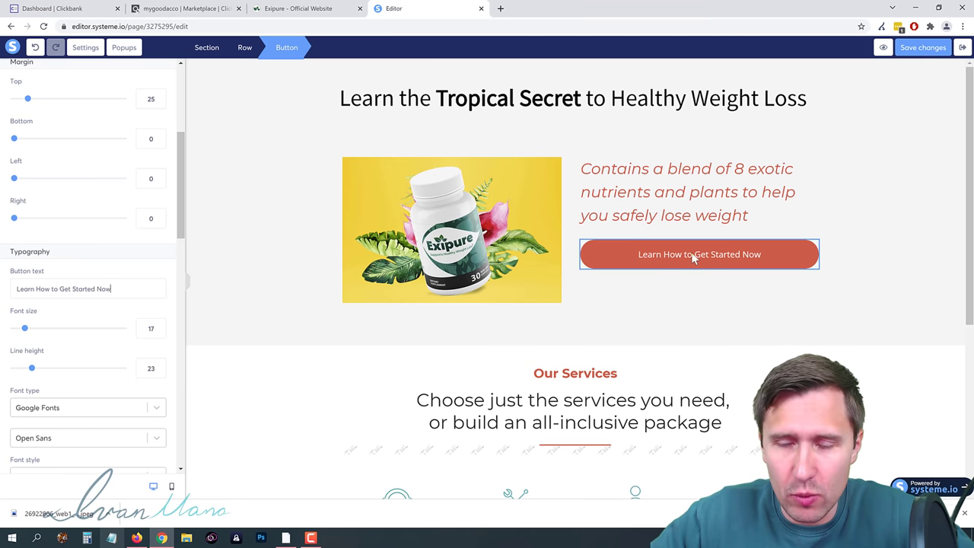
drag(26, 332, 33, 335)
click(611, 296)
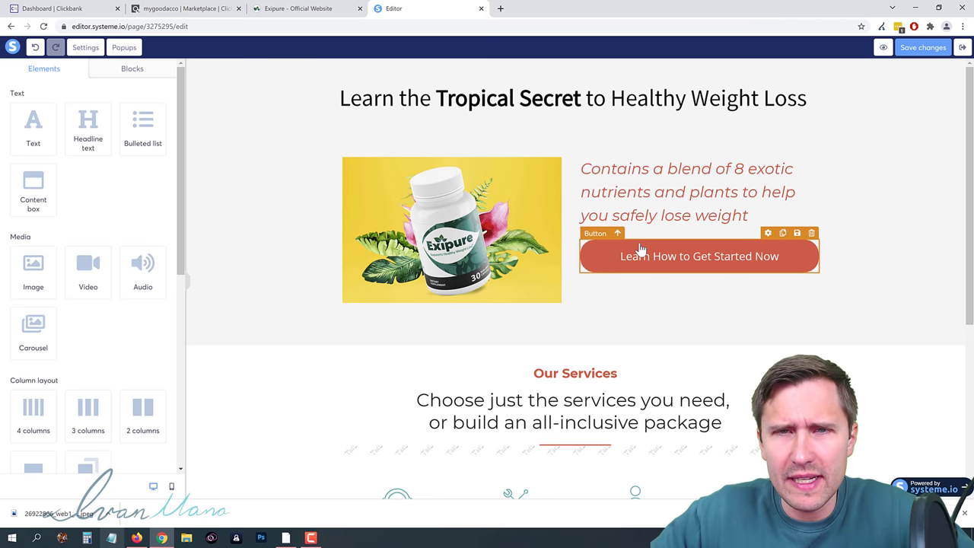
Step: Compare the Exipure website with the squeeze page in the editor
click(297, 9)
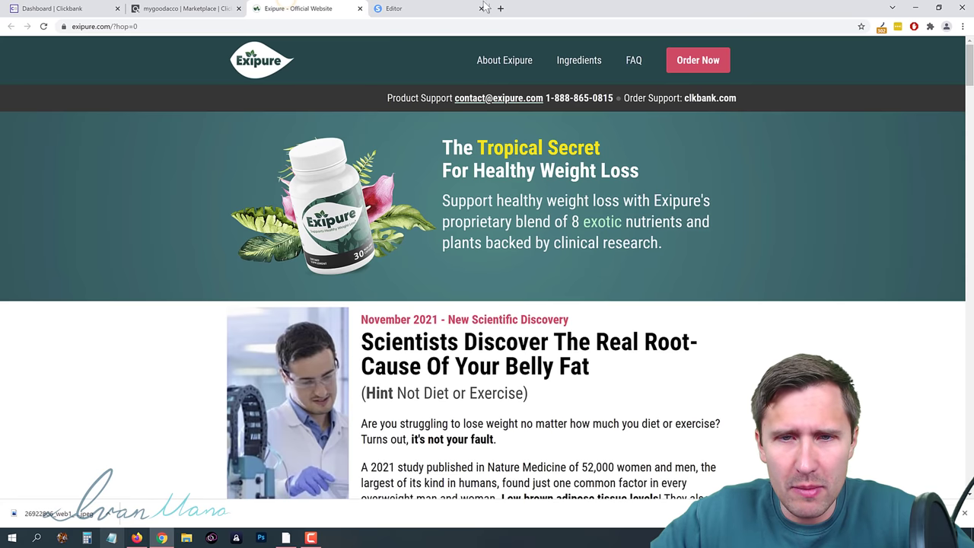
click(456, 8)
click(343, 9)
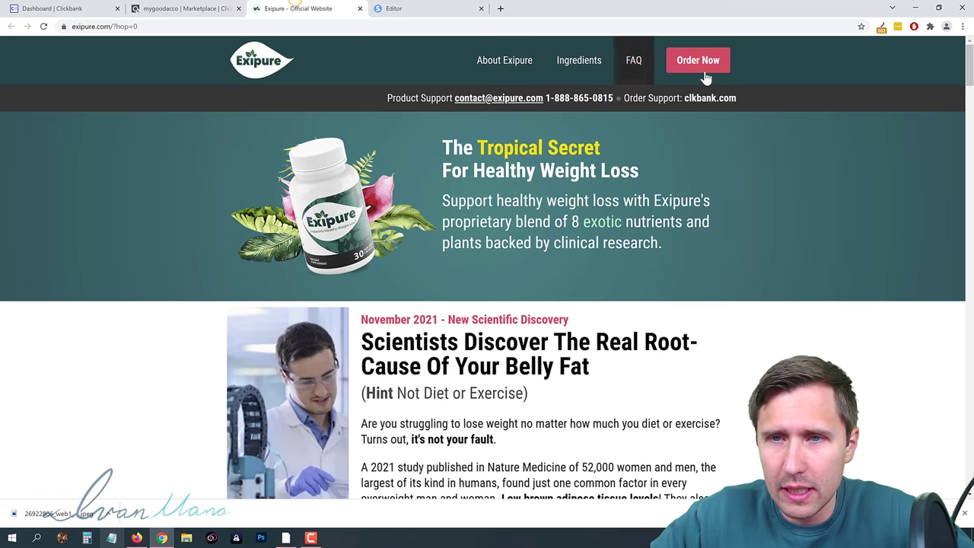
click(428, 7)
click(316, 8)
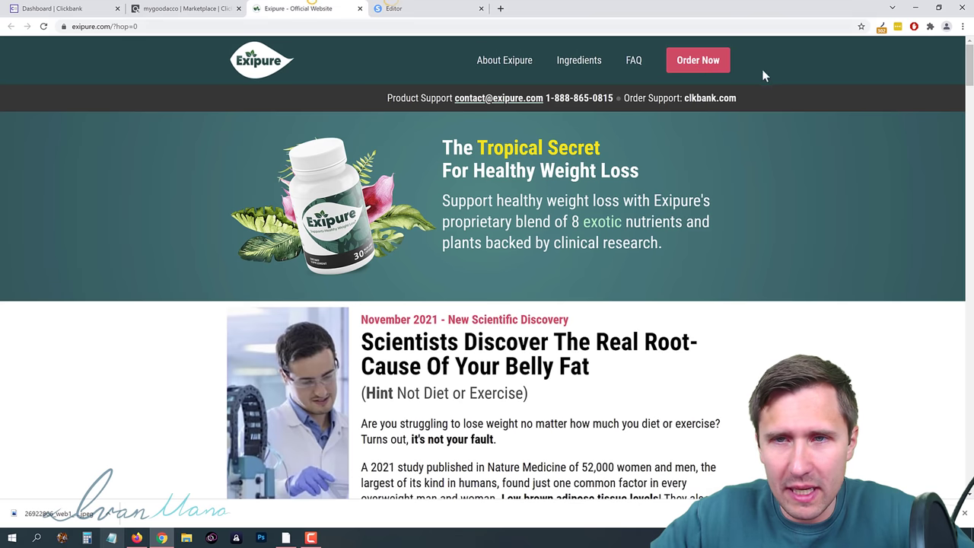
click(441, 8)
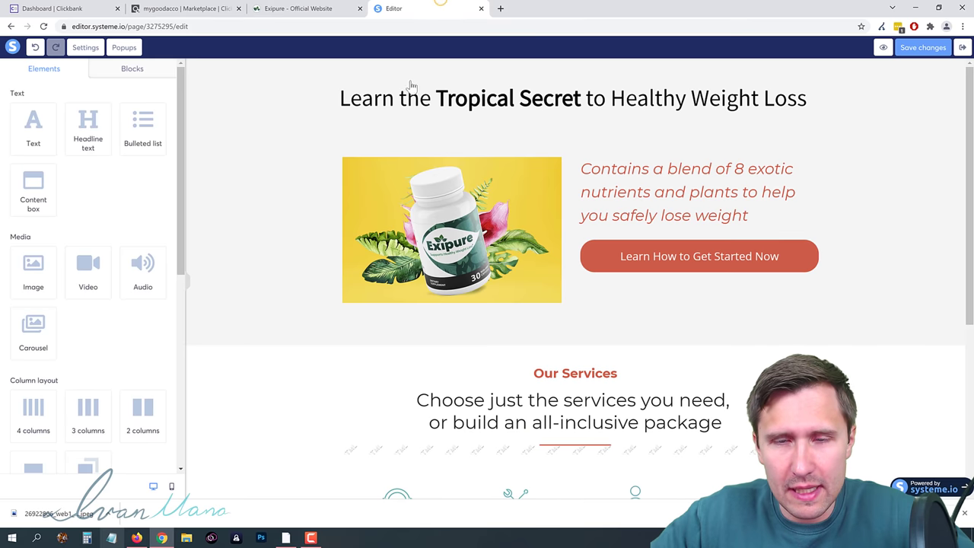
click(319, 8)
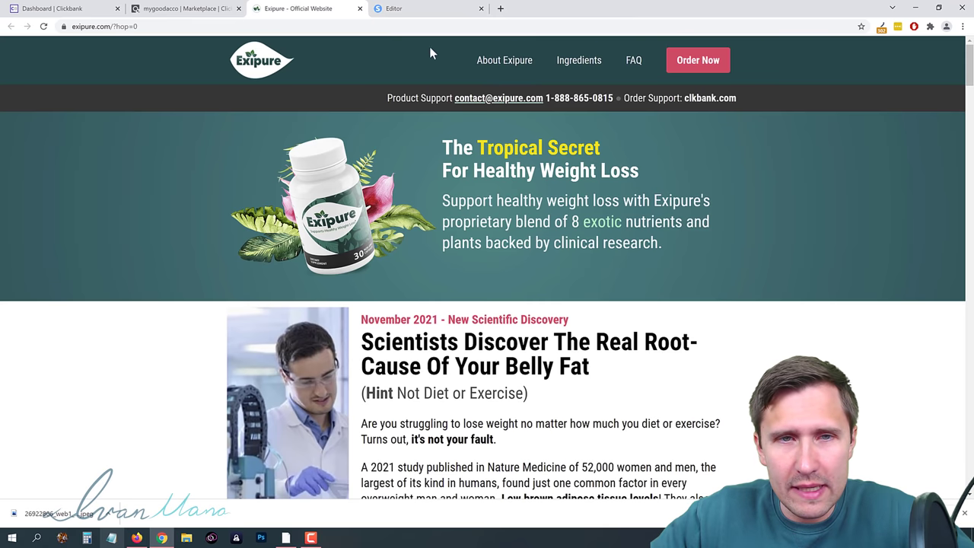
Step: Copy the Exipure header's teal colour #00464A with ColorZilla and return to the headline
click(929, 26)
click(916, 28)
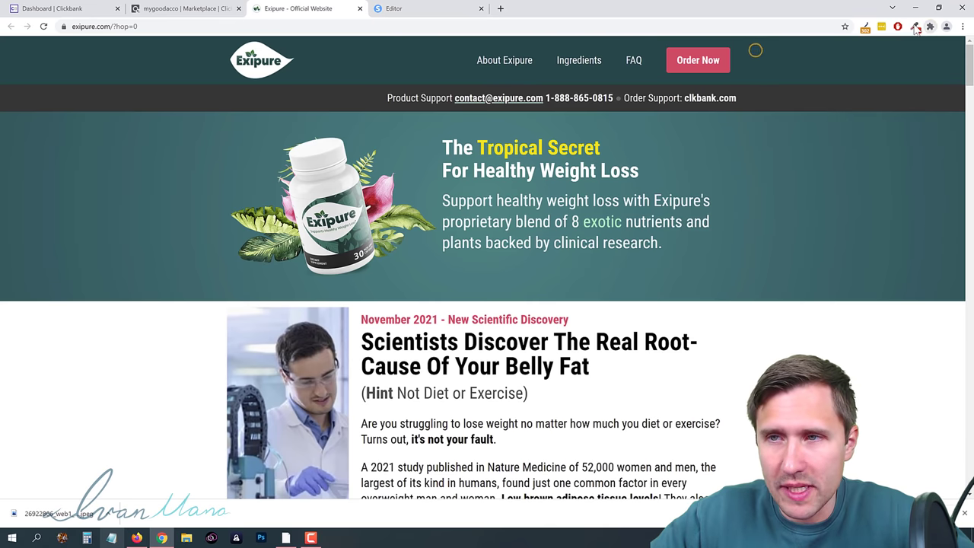
click(419, 69)
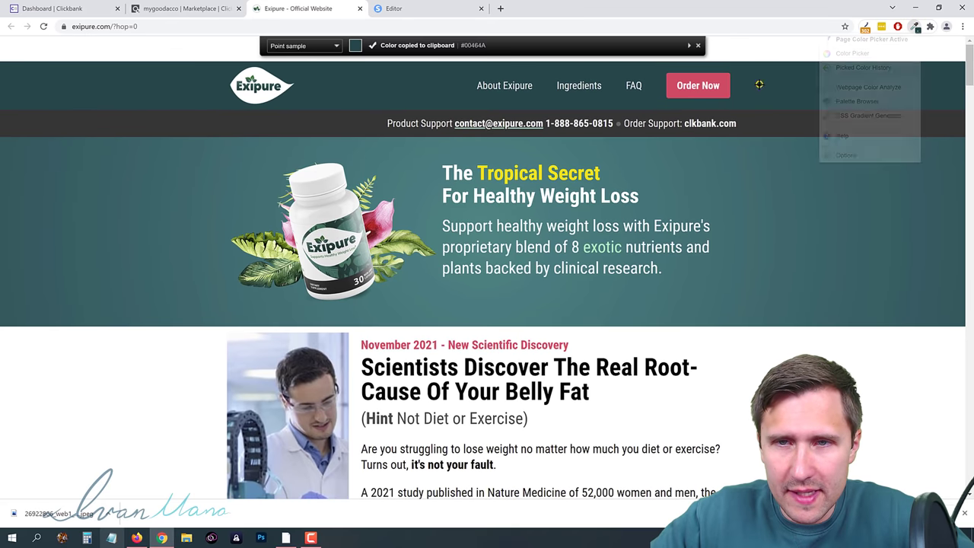
click(403, 9)
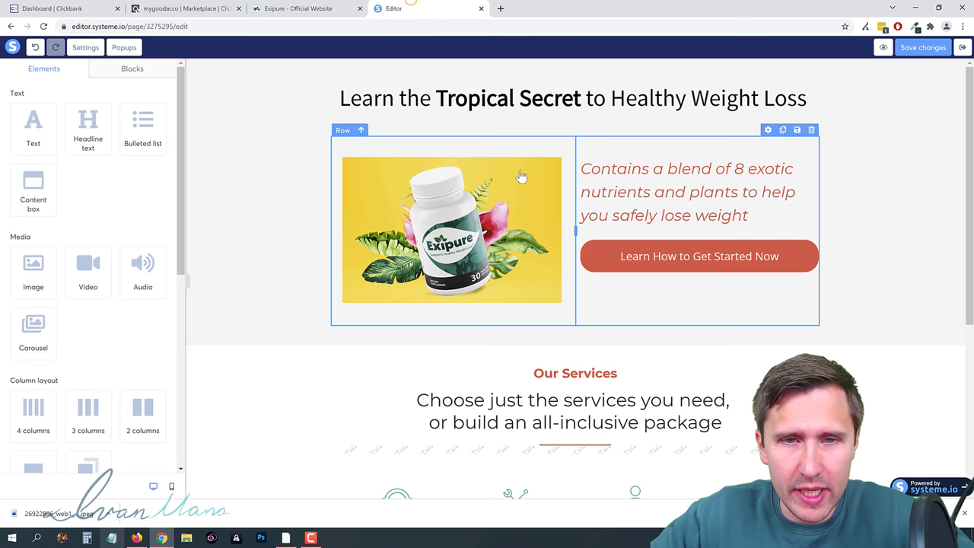
click(533, 95)
Step: Color the headline words 'Tropical Secret' dark teal #00464A
click(581, 98)
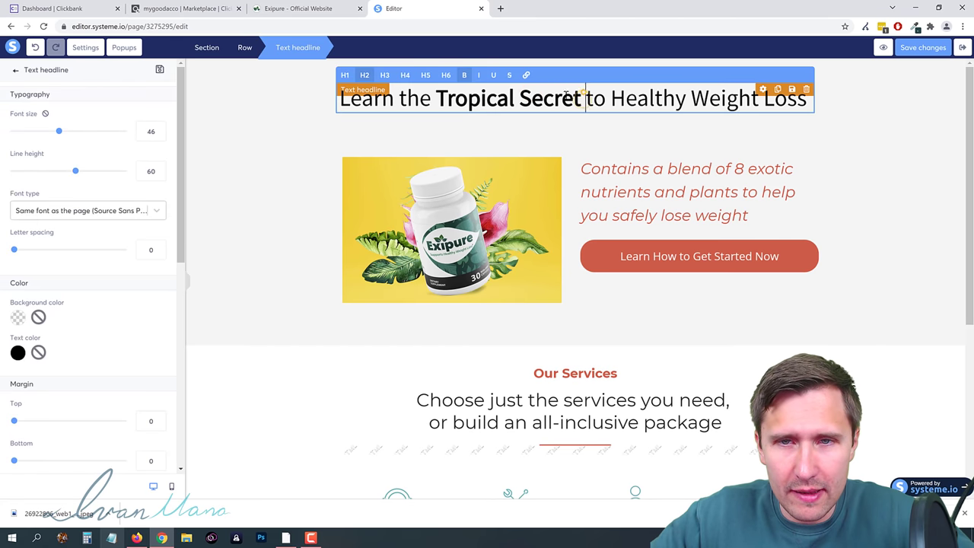
drag(584, 99, 556, 99)
drag(436, 98, 580, 99)
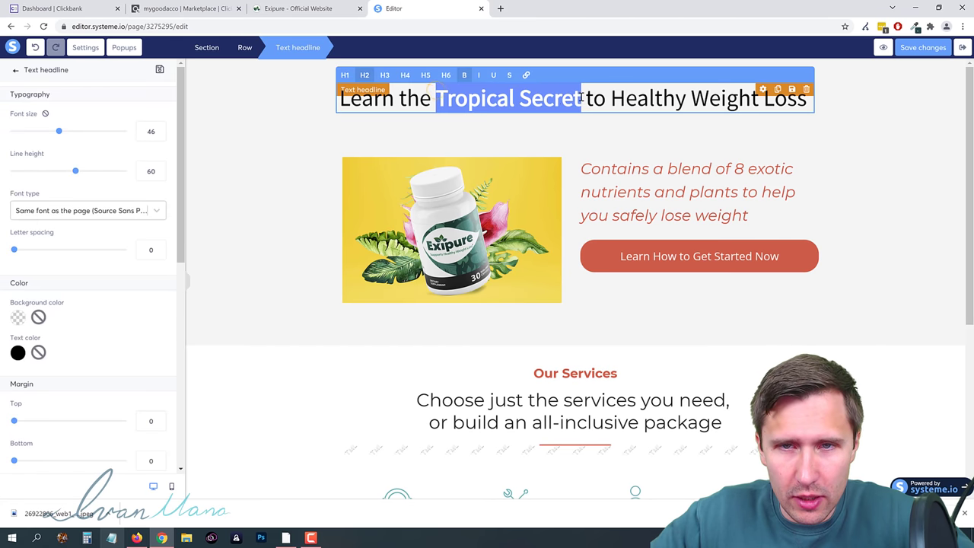
click(18, 352)
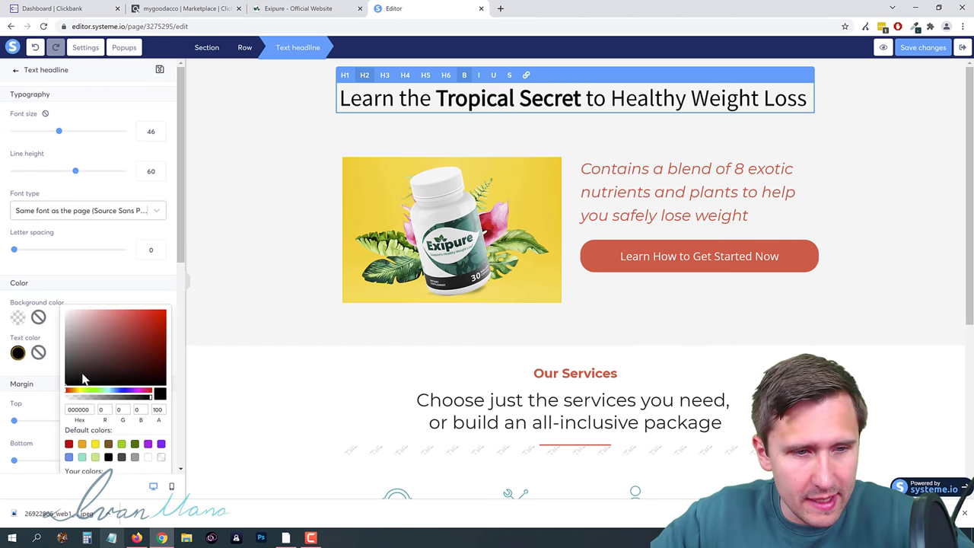
scroll(126, 445, down, 1)
scroll(126, 445, down, 2)
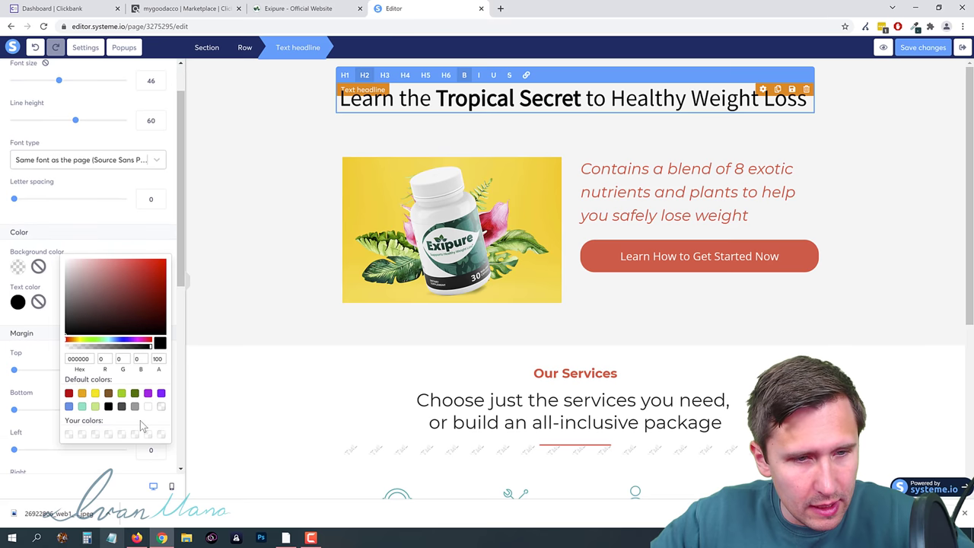
double_click(81, 355)
key(ctrl+v)
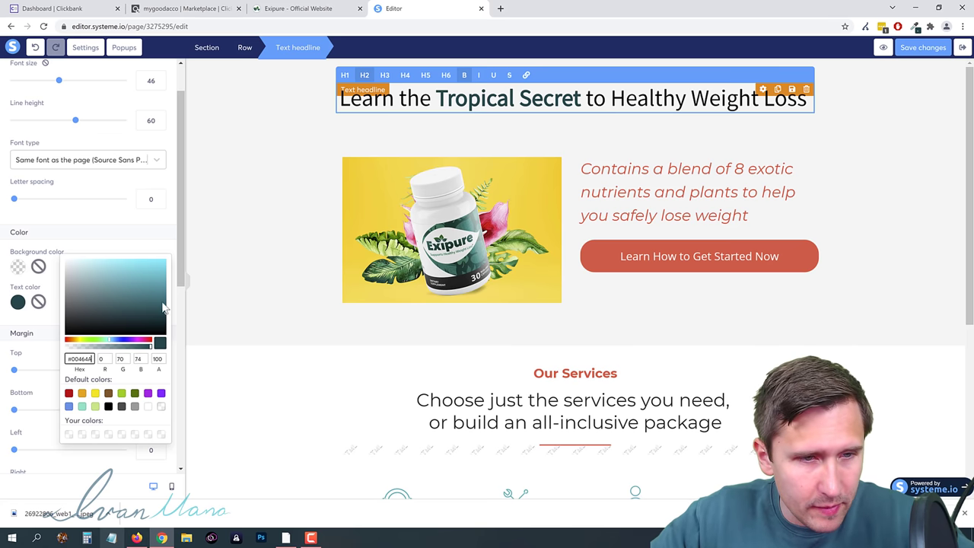
click(48, 325)
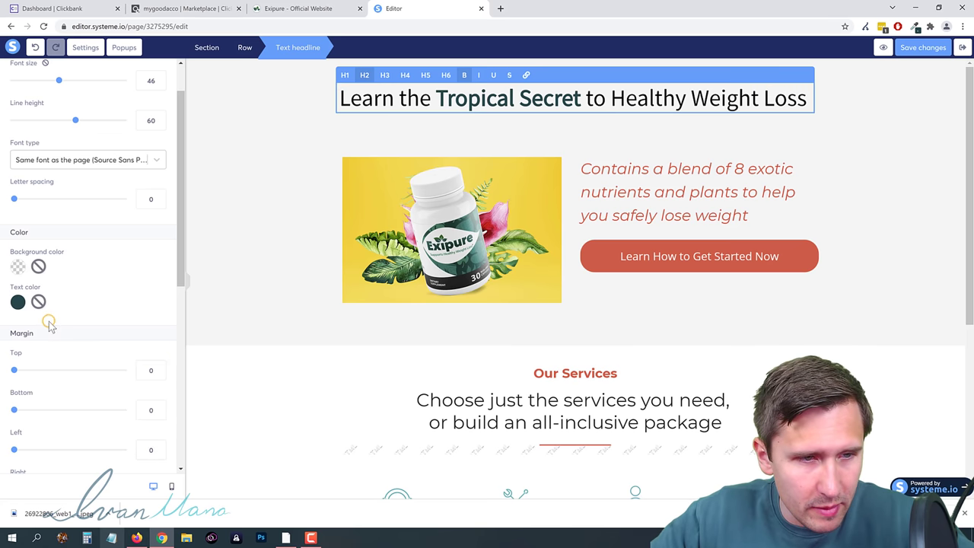
click(541, 120)
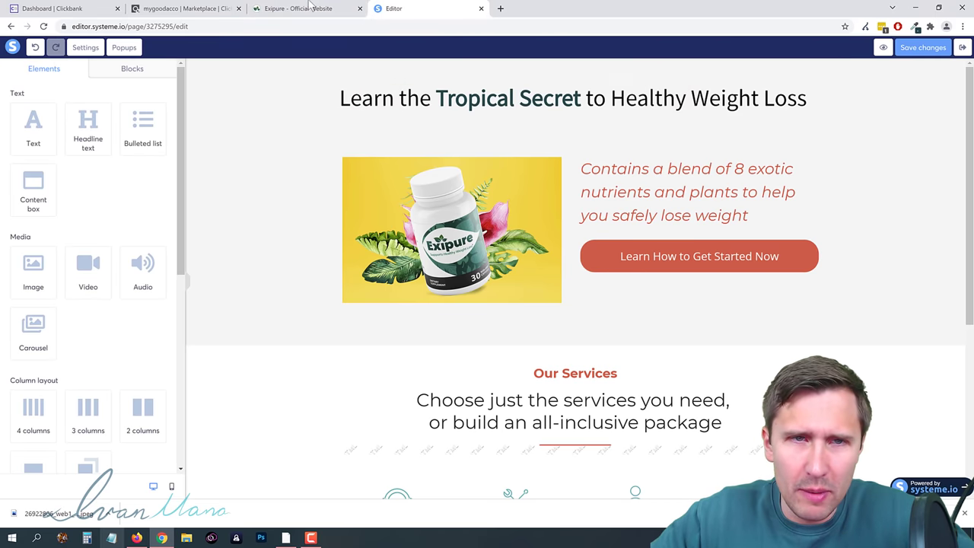
Step: Look over the Exipure website again, then return to the squeeze page editor
click(304, 8)
scroll(520, 323, down, 4)
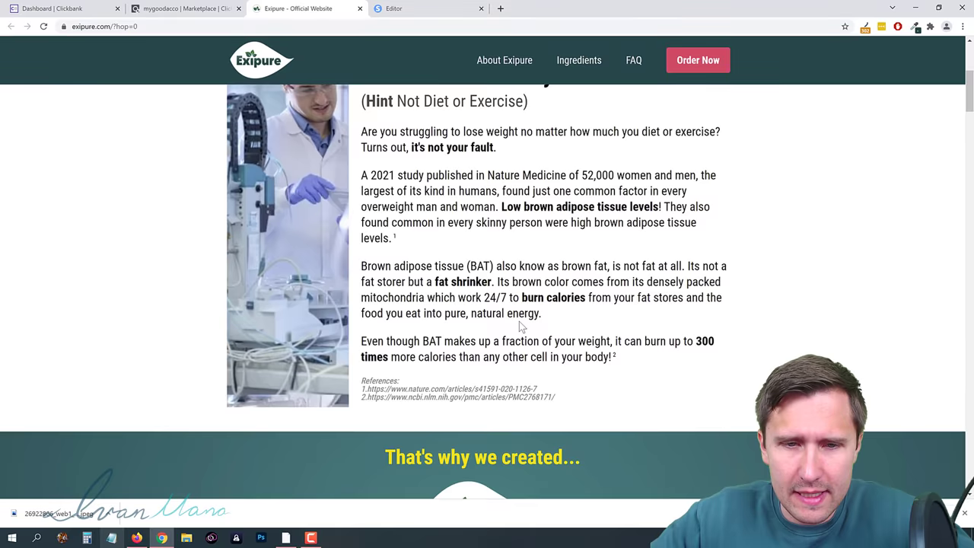
scroll(520, 323, up, 4)
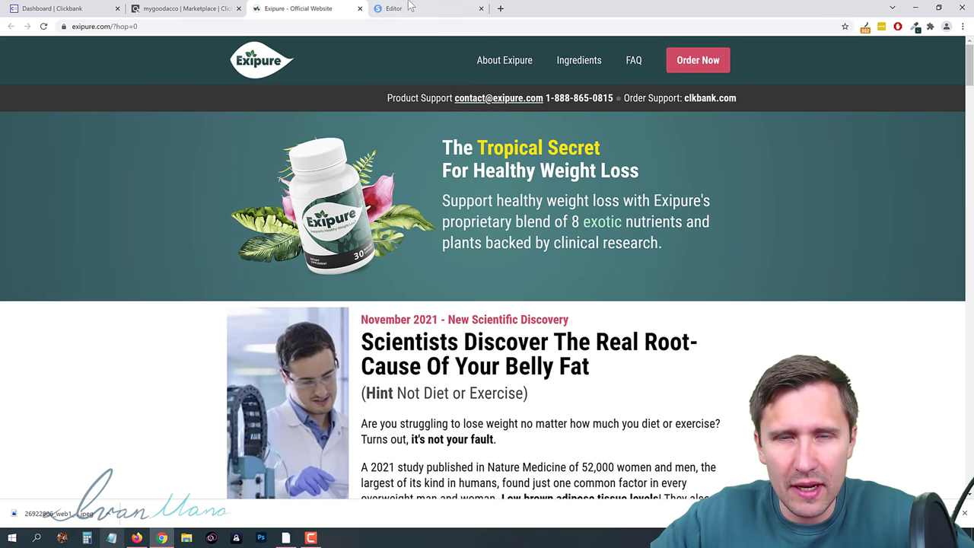
click(409, 8)
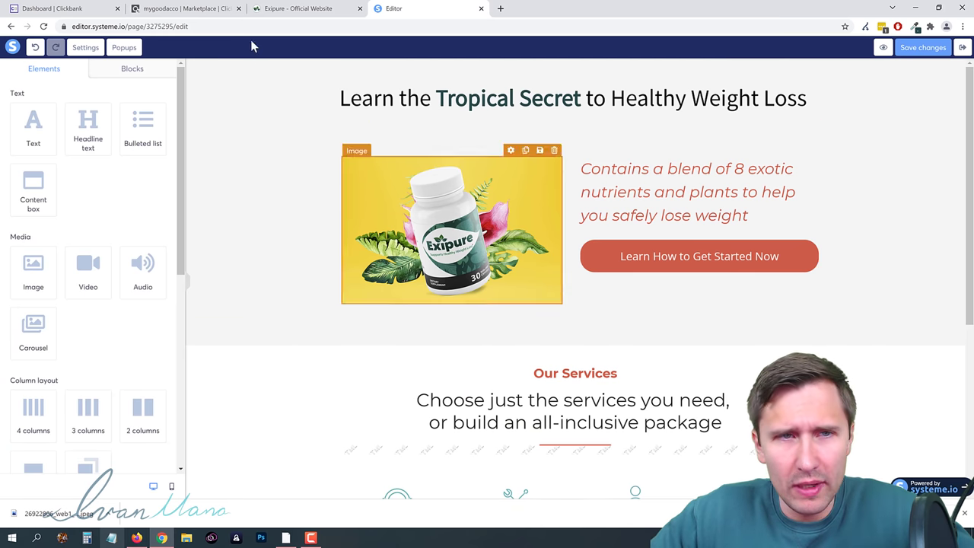
Step: Generate and copy the Exipure HopLink in ClickBank, then select the 'Learn How to Get Started Now' button
click(187, 8)
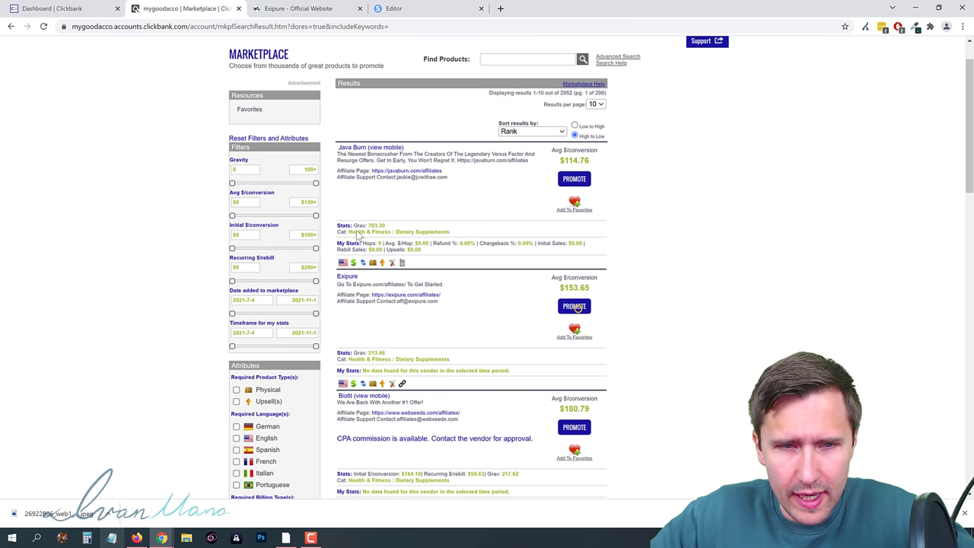
click(234, 135)
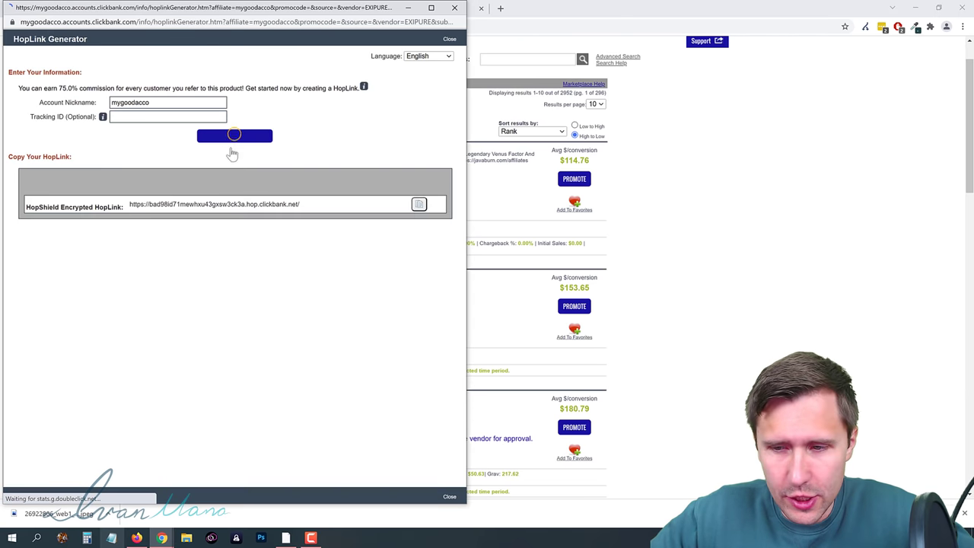
click(418, 209)
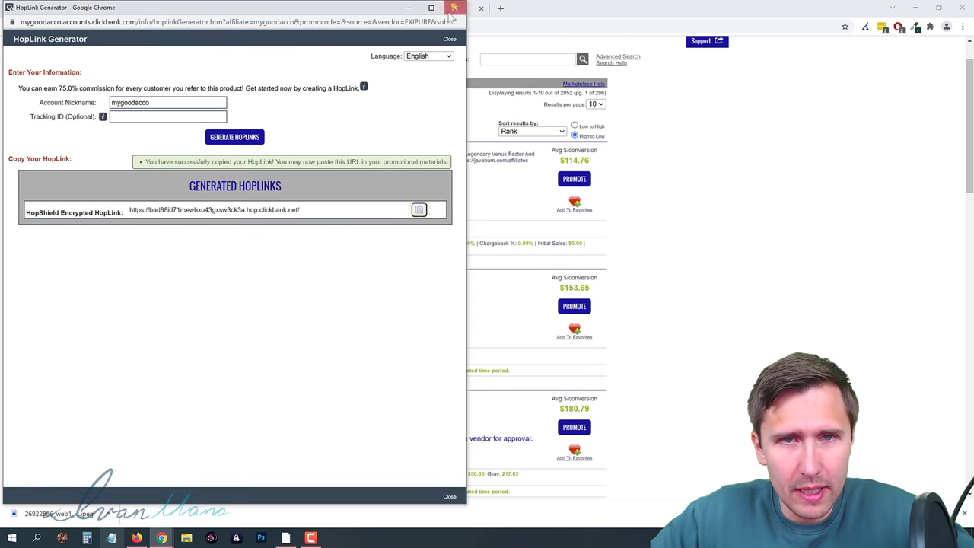
click(454, 7)
click(407, 7)
click(663, 267)
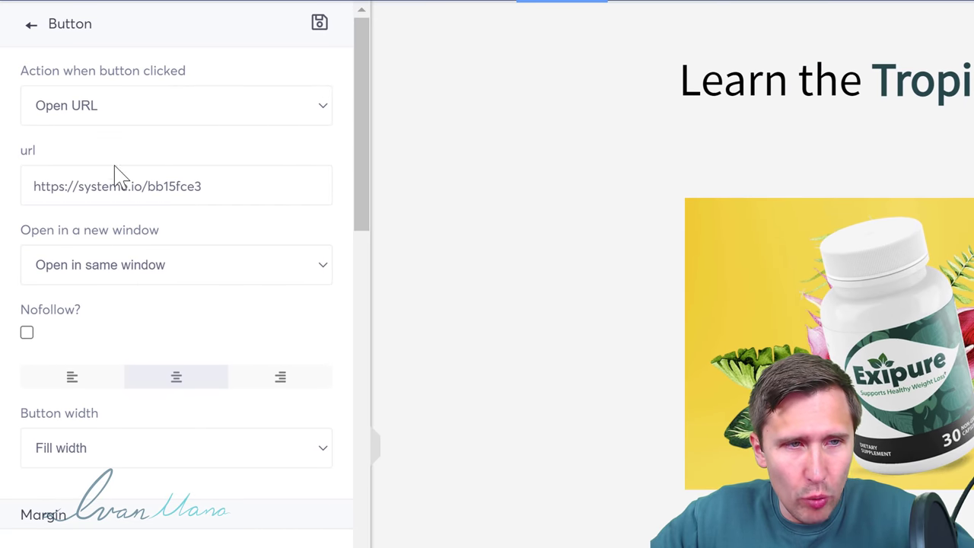
Step: Replace the Learn How to Get Started Now button's link with the pasted ClickBank HopLink
triple_click(115, 169)
key(BackSpace)
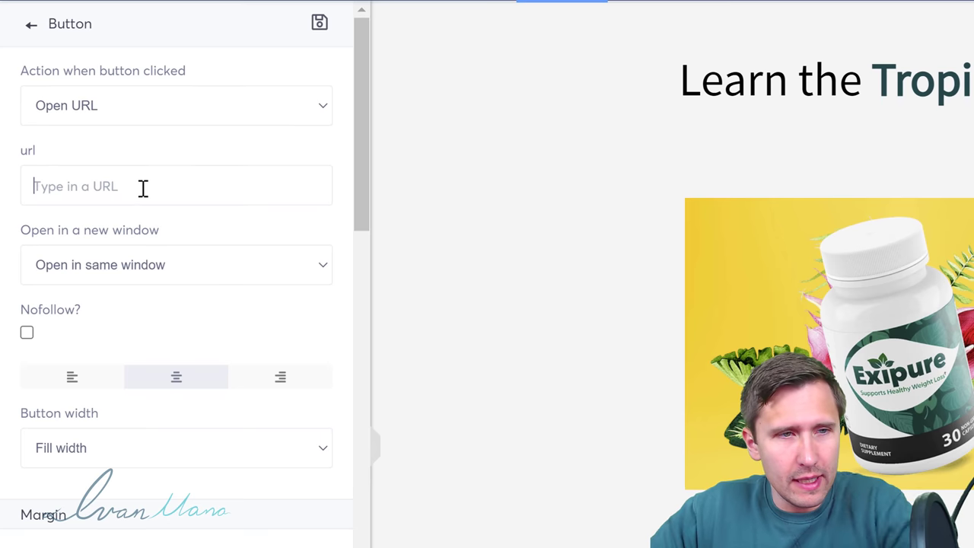
right_click(143, 188)
click(235, 339)
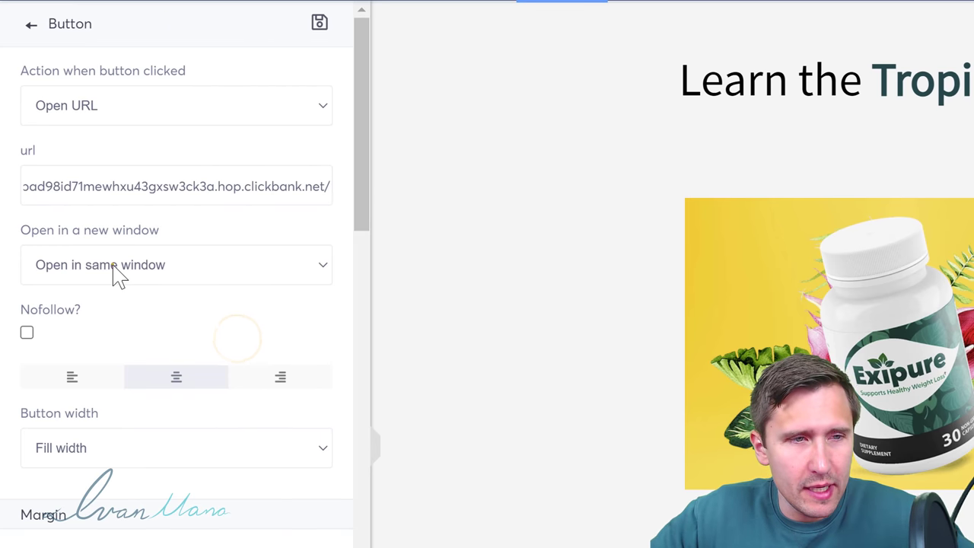
click(110, 266)
scroll(191, 304, down, 4)
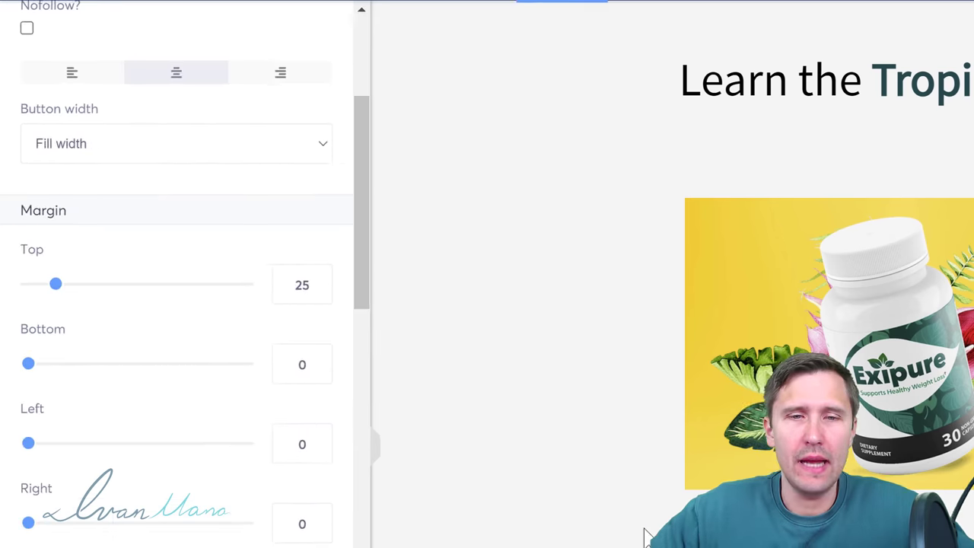
click(643, 534)
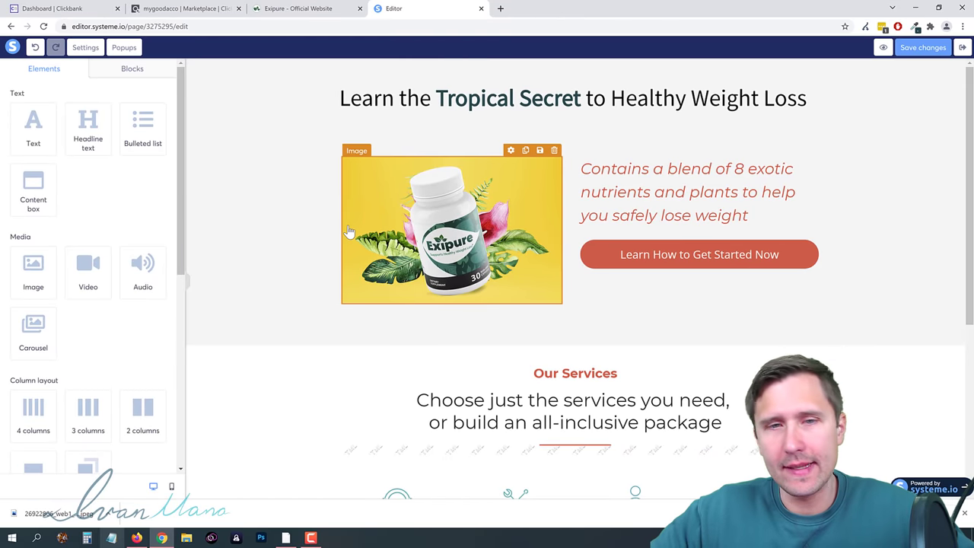
Step: Verify the HopLink in the button settings, save the squeeze page and preview it
scroll(372, 223, down, 2)
scroll(373, 224, up, 2)
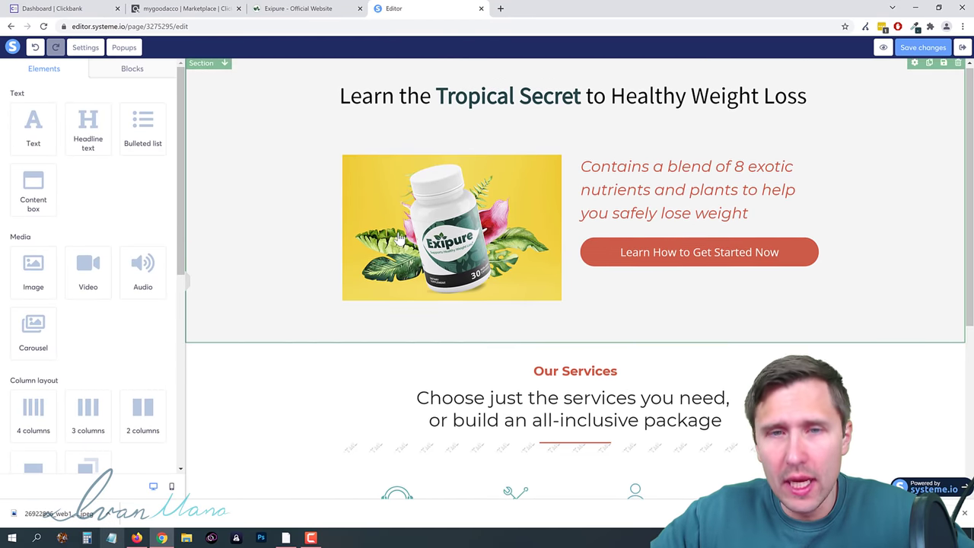
scroll(388, 233, down, 1)
scroll(383, 295, up, 1)
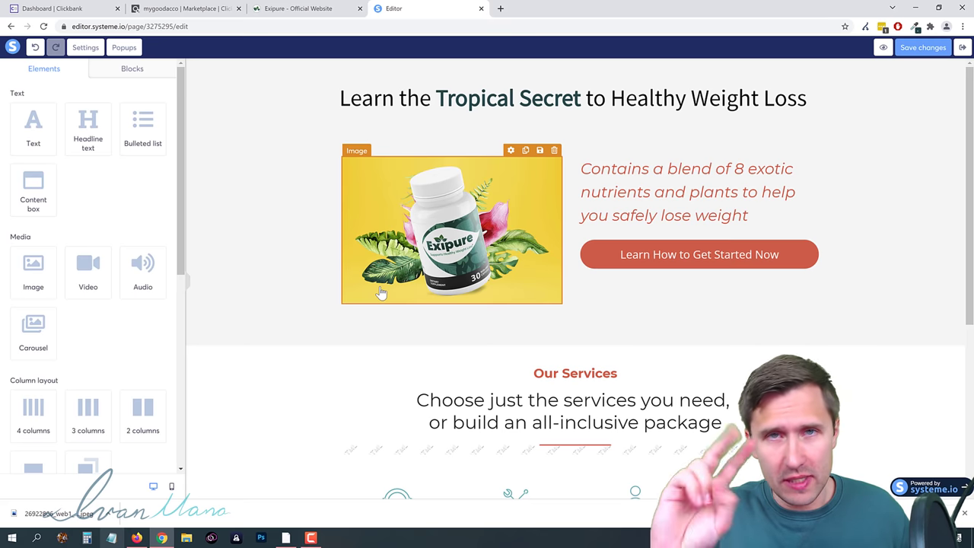
click(674, 253)
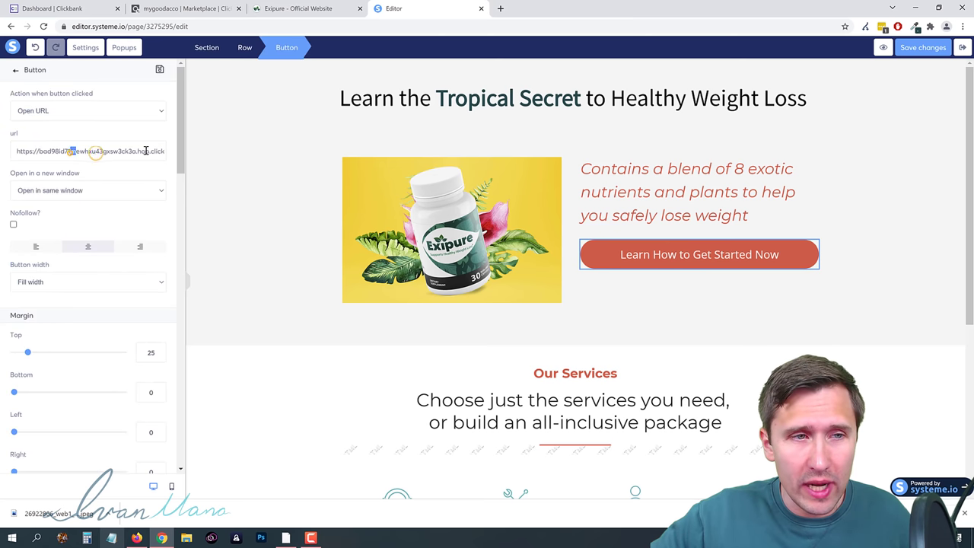
drag(146, 151, 219, 151)
click(280, 146)
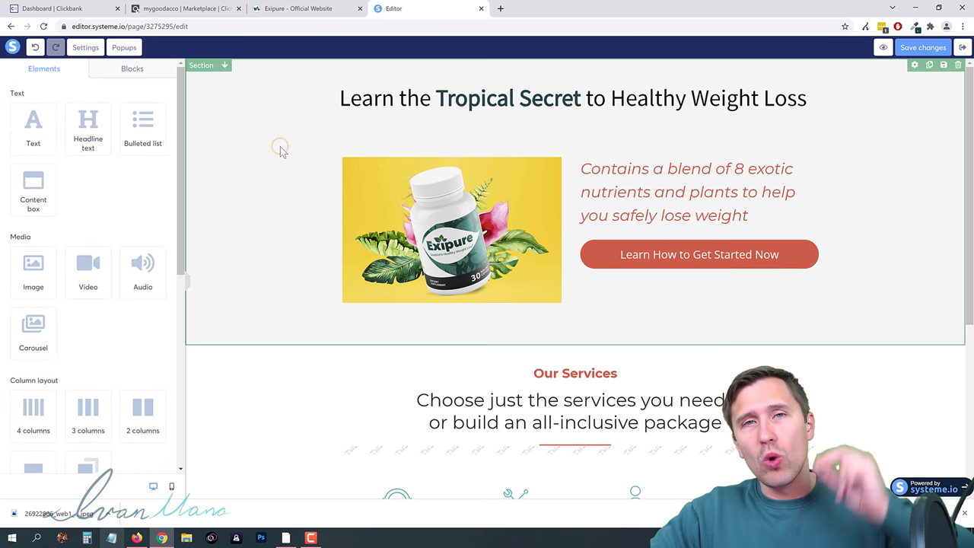
click(405, 145)
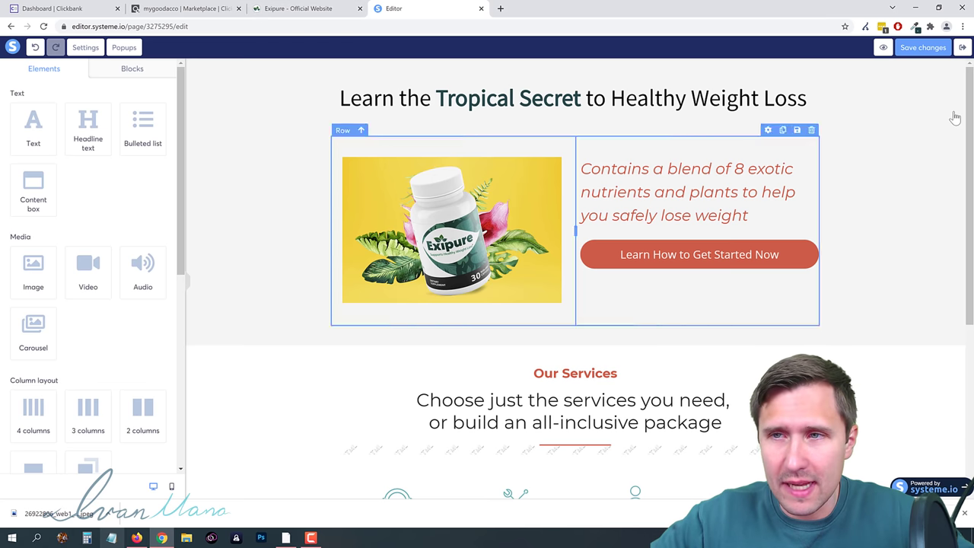
click(923, 47)
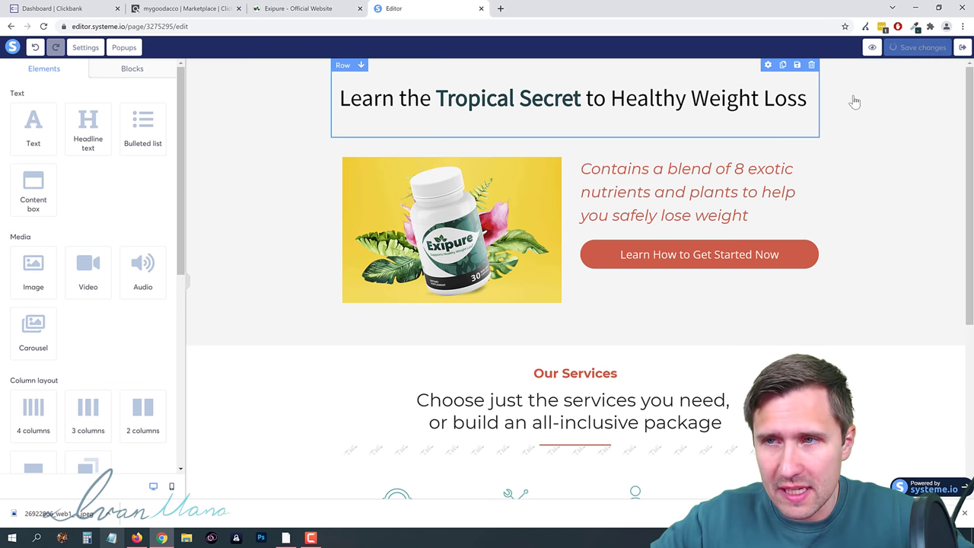
click(883, 47)
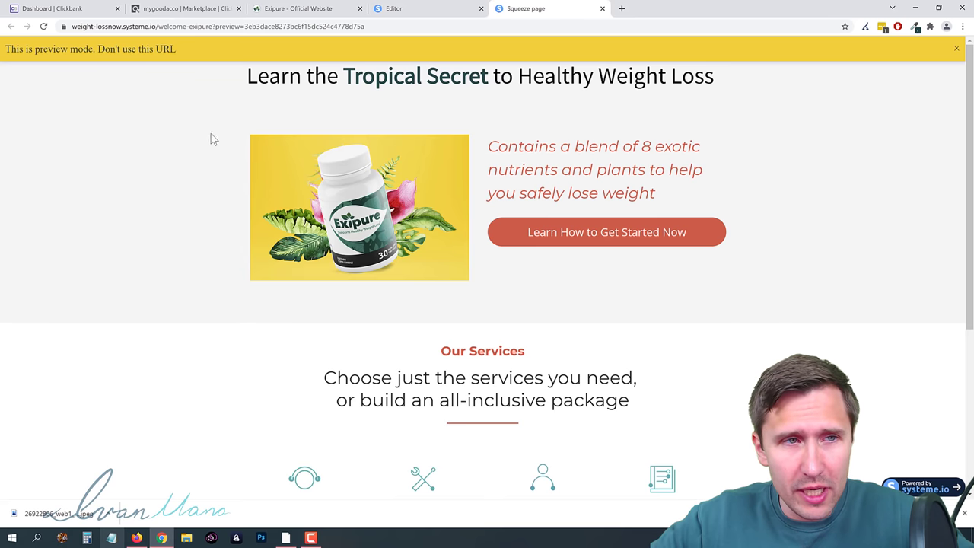
Step: Test the call-to-action hoplink in the preview, then close the Exipure offer tab
click(541, 241)
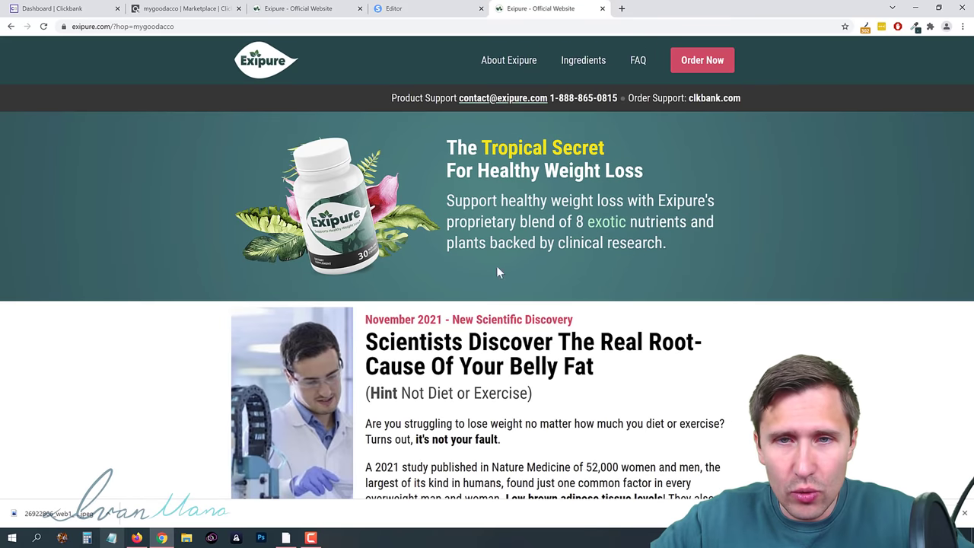
click(601, 8)
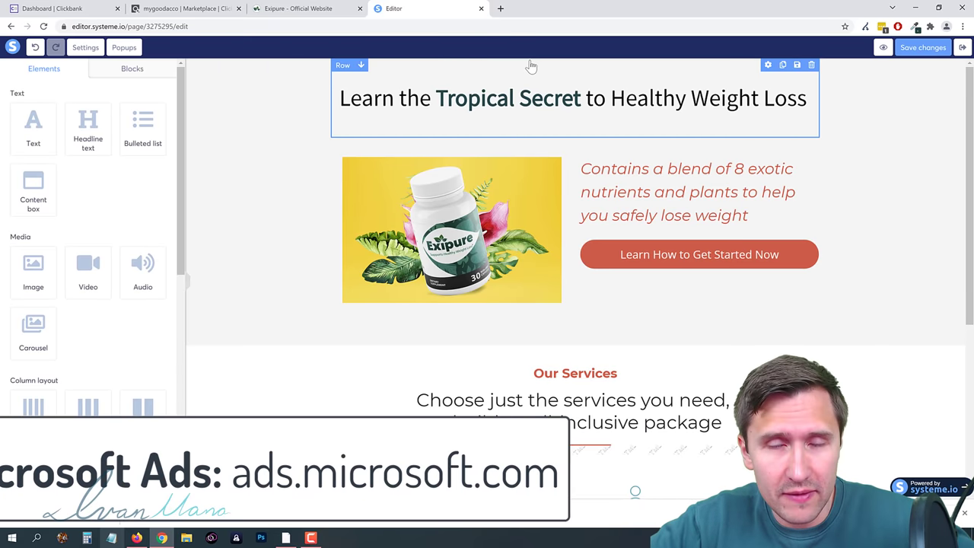
Step: Go to ads.microsoft.com in a new tab, sign in and open the Campaigns page
click(500, 8)
text(ads.mic)
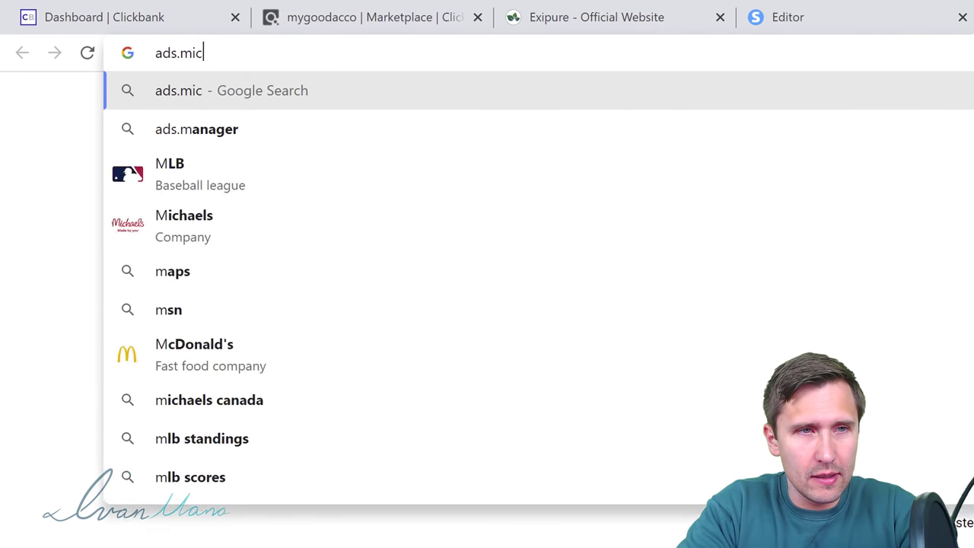
text(rosoft.com)
key(Return)
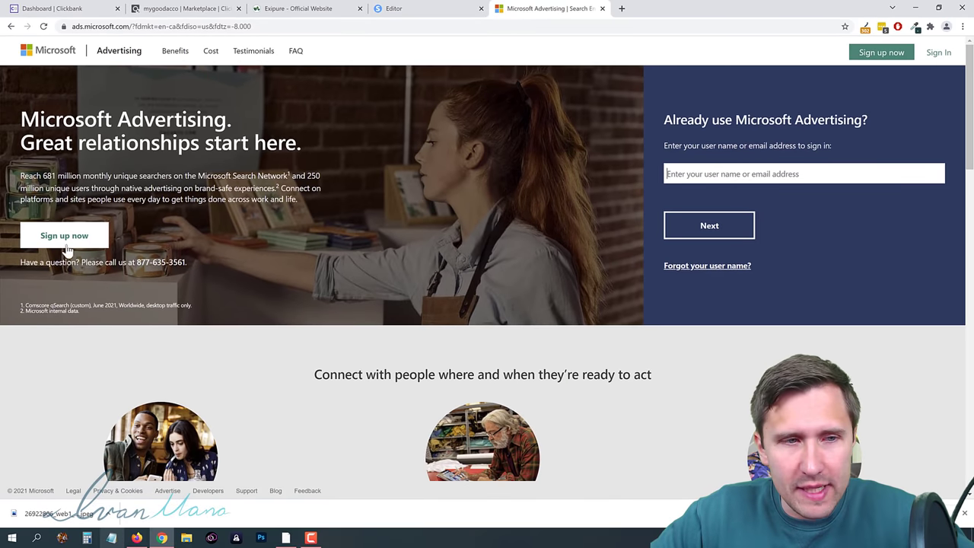
click(91, 237)
drag(140, 261, 186, 262)
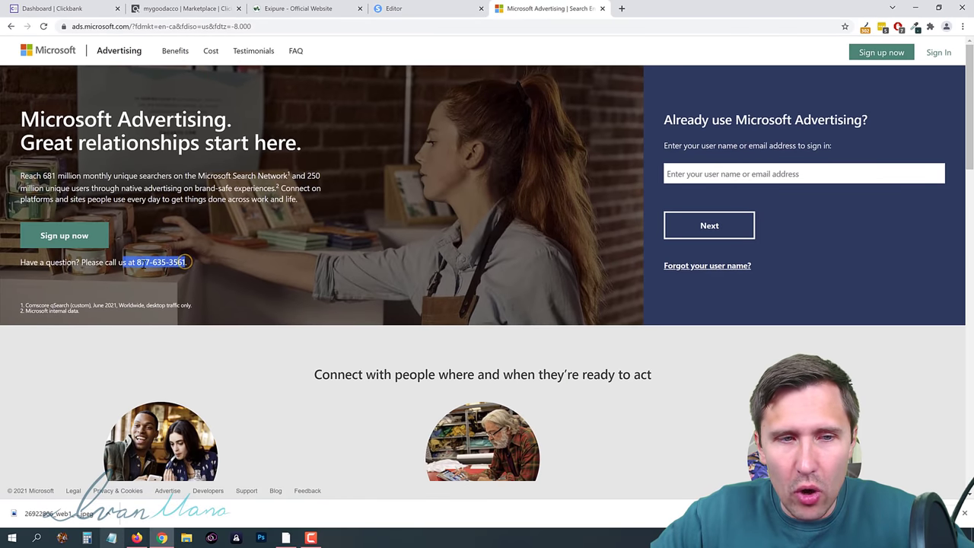
click(206, 247)
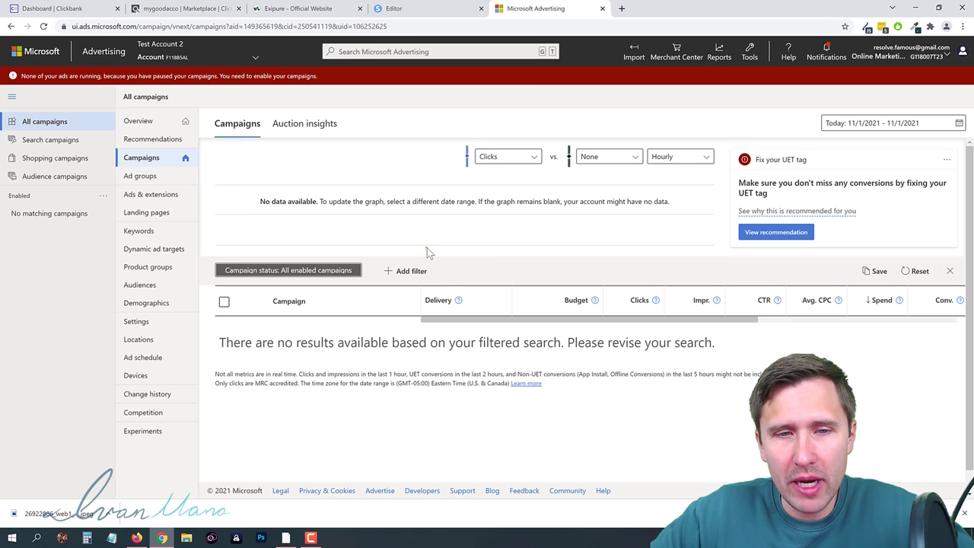
click(427, 247)
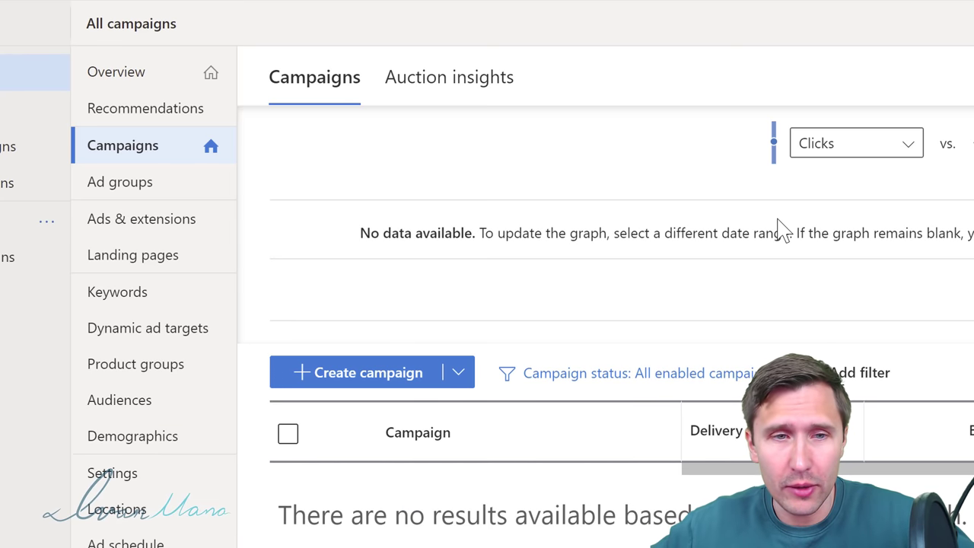
Step: Start a new Search ads campaign with the 'Visits to my website' goal
click(346, 374)
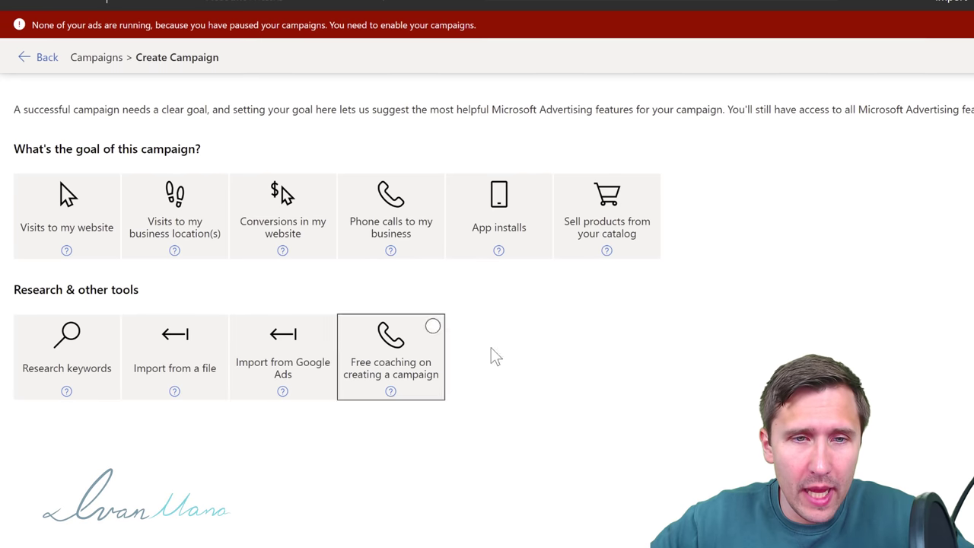
click(80, 209)
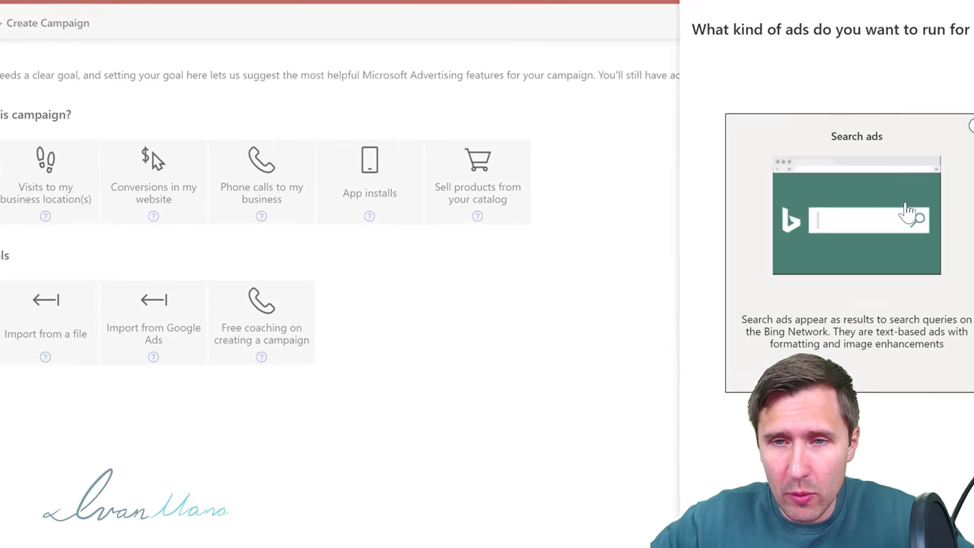
click(518, 118)
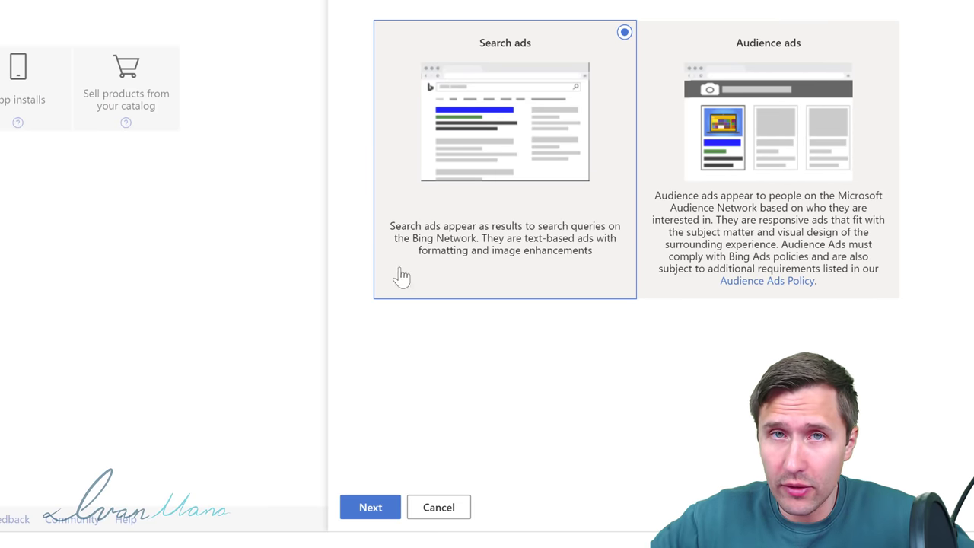
click(370, 509)
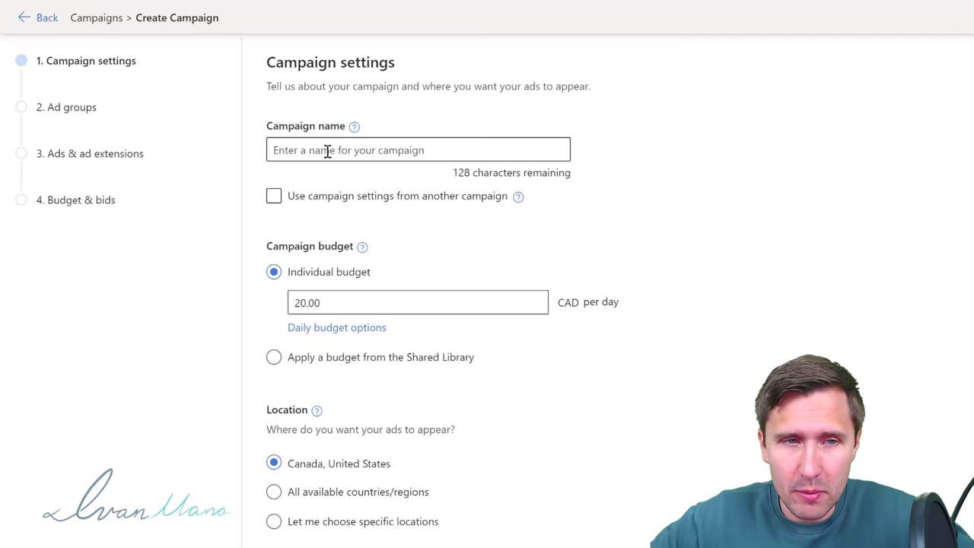
Step: Name the campaign 'Exipure - YT' and keep the 20.00 CAD daily budget
click(327, 151)
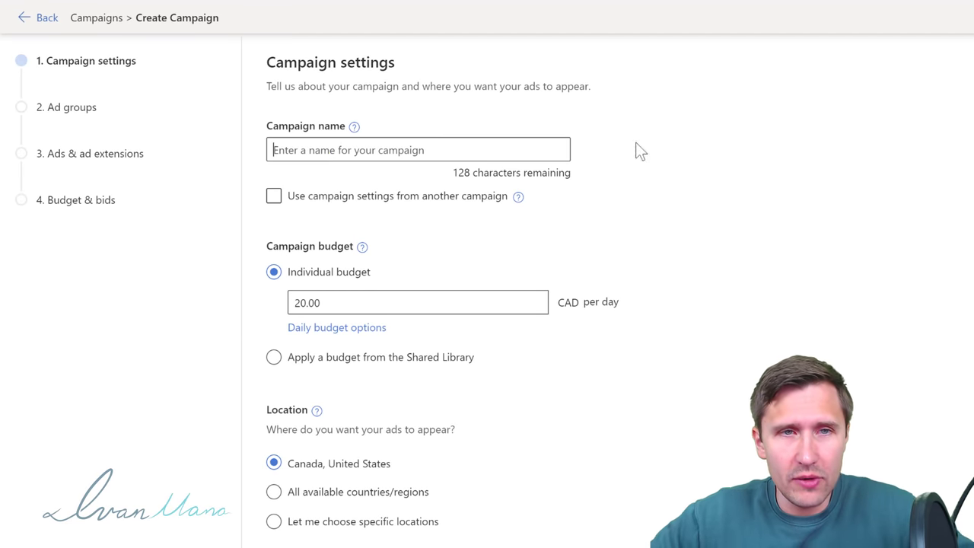
text(E)
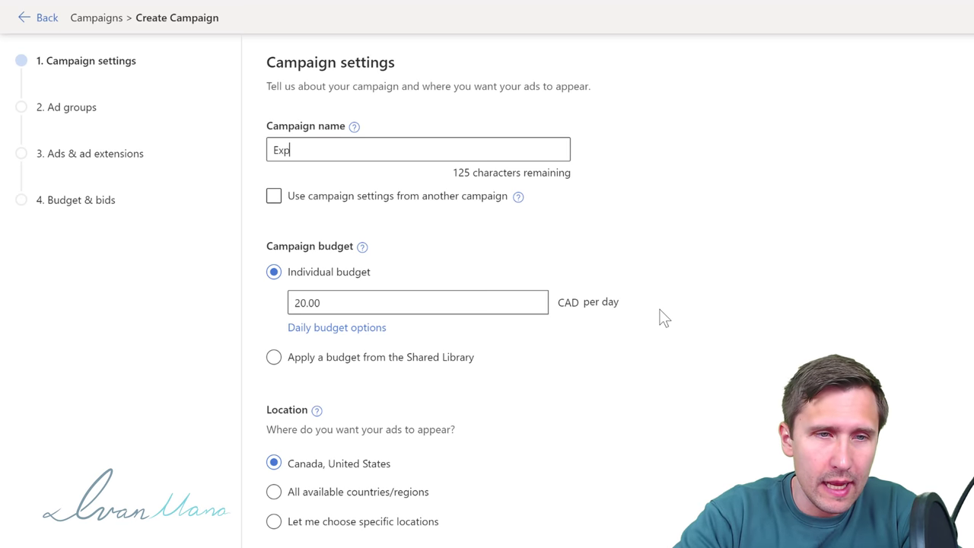
text(xipure - YT)
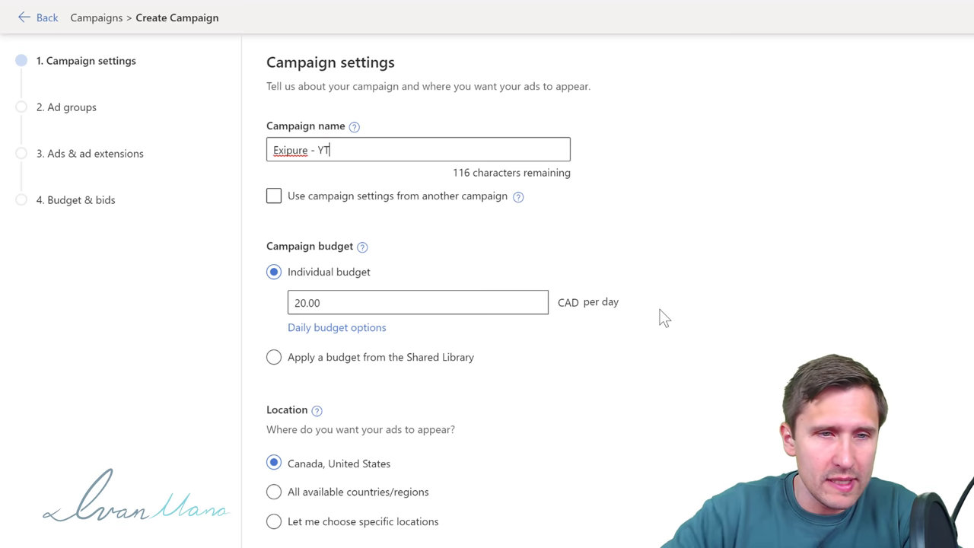
double_click(346, 298)
click(231, 321)
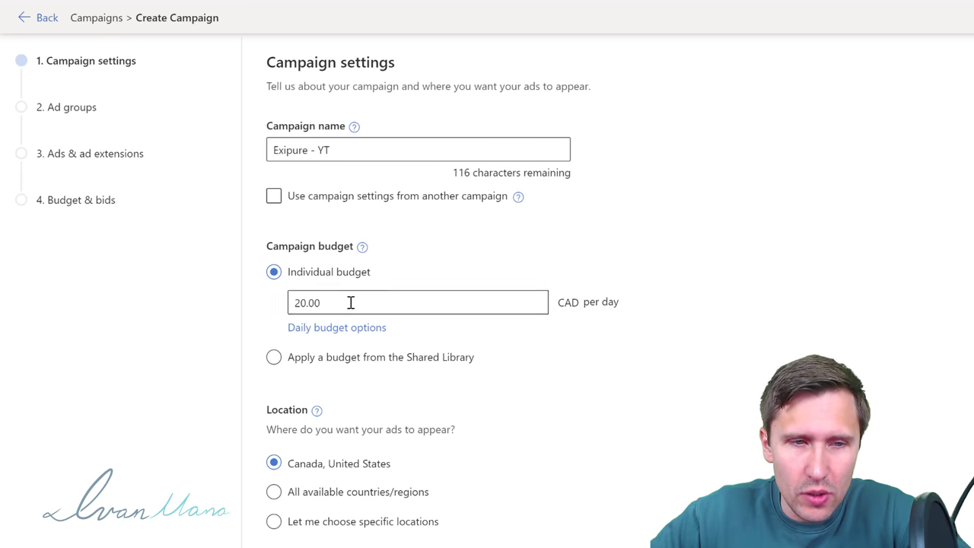
Step: Target the specific locations Canada, United States and Australia
scroll(376, 274, down, 2)
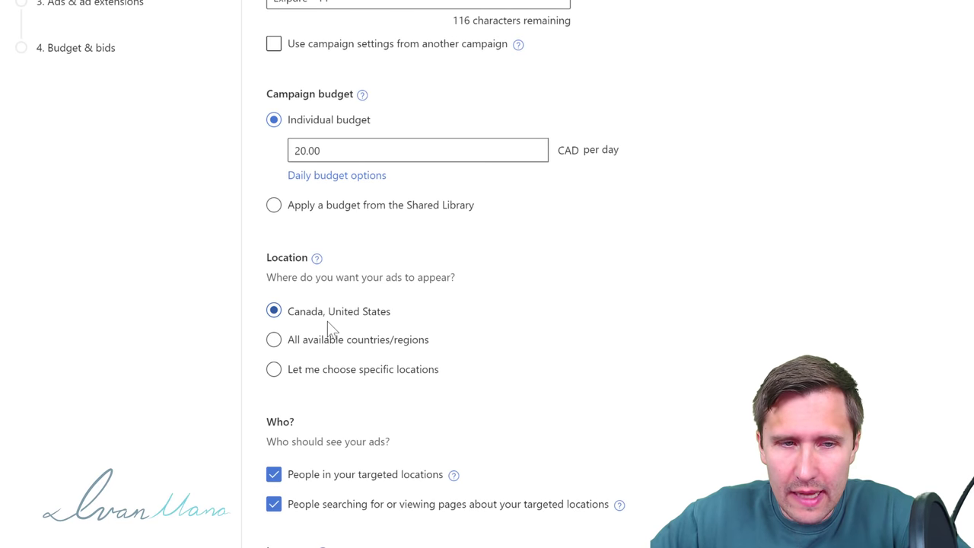
click(327, 372)
scroll(380, 366, down, 1)
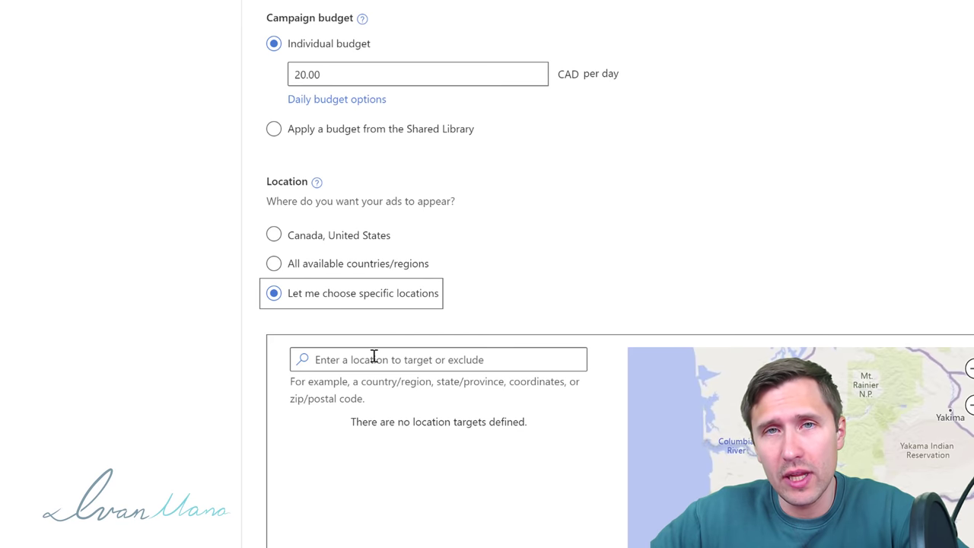
click(373, 356)
text(canada)
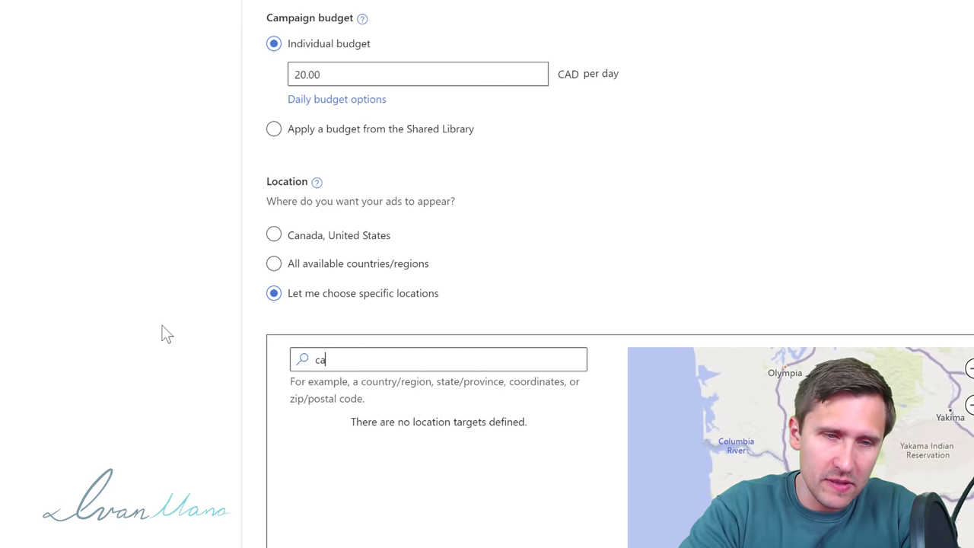
click(516, 385)
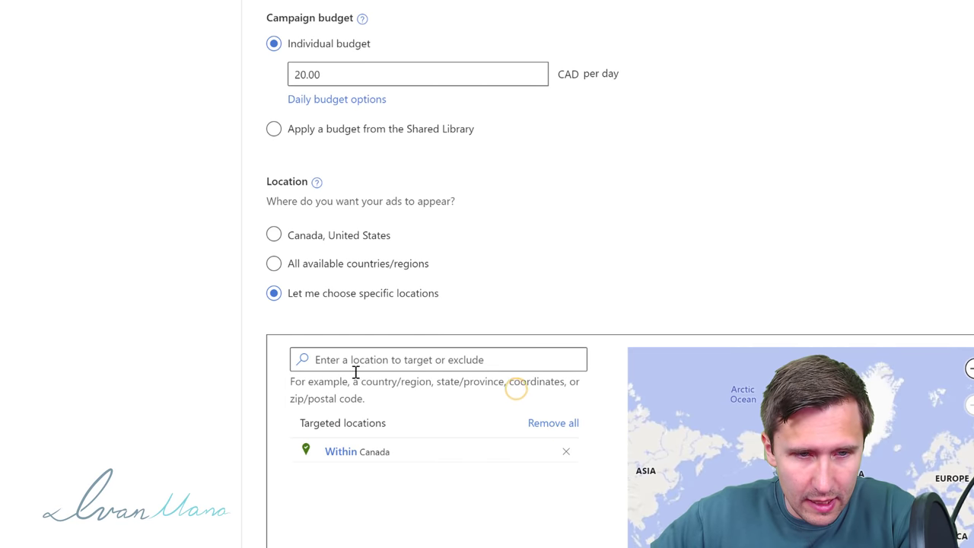
click(366, 363)
text(united states)
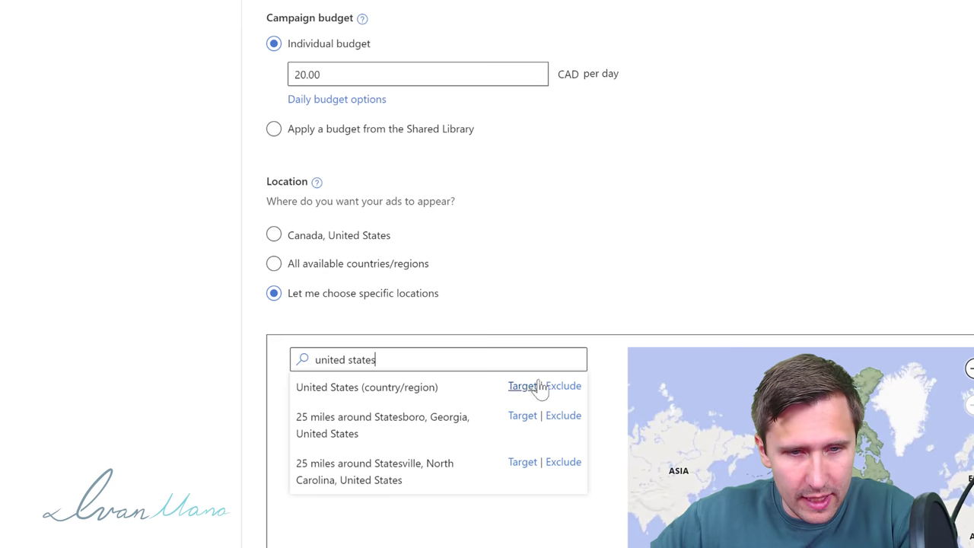
click(533, 386)
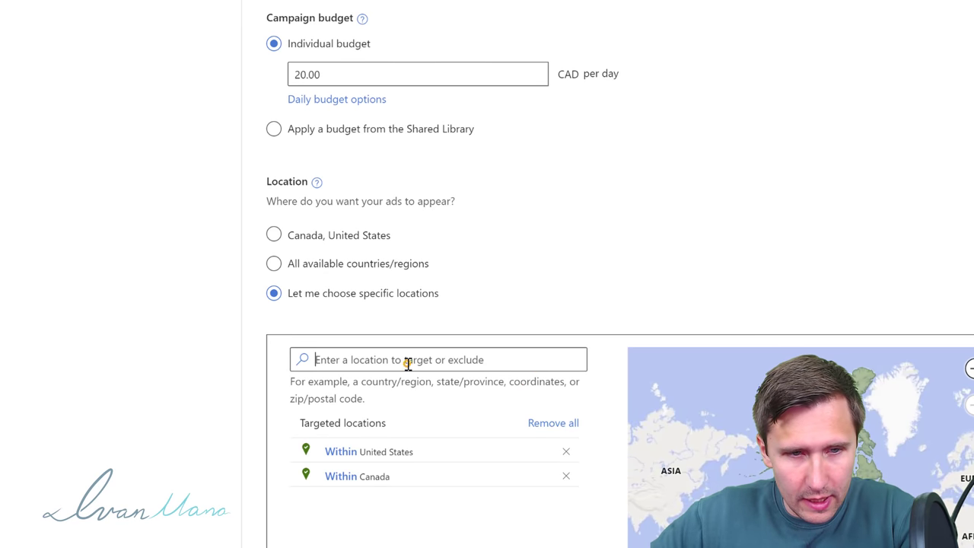
text(australia)
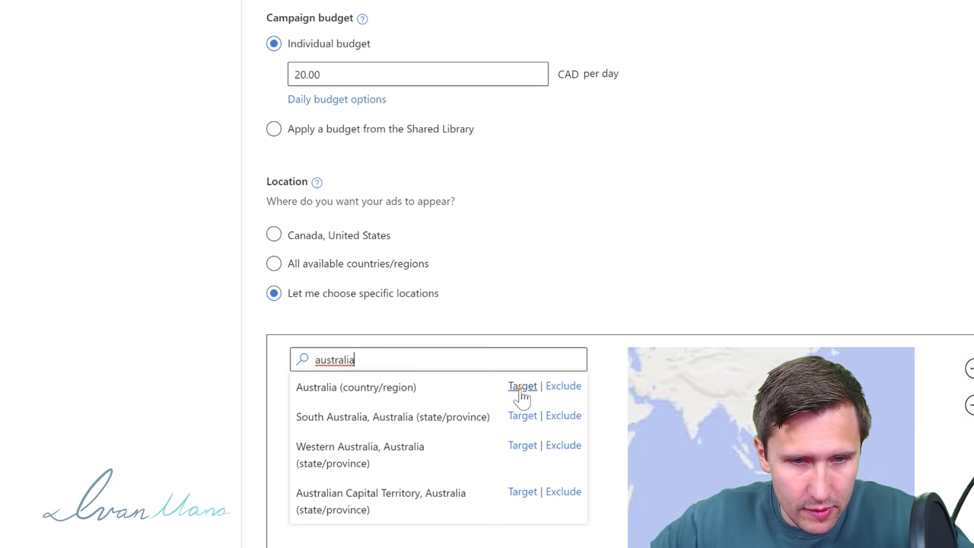
click(522, 388)
Step: Exclude people only searching about those locations, save settings, and preview the squeeze page
click(93, 402)
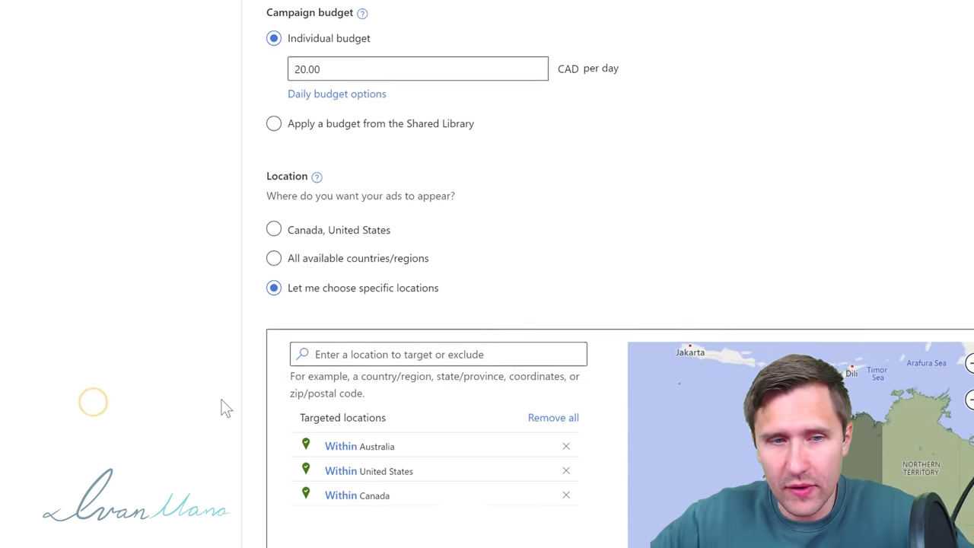
scroll(226, 409, down, 5)
click(273, 476)
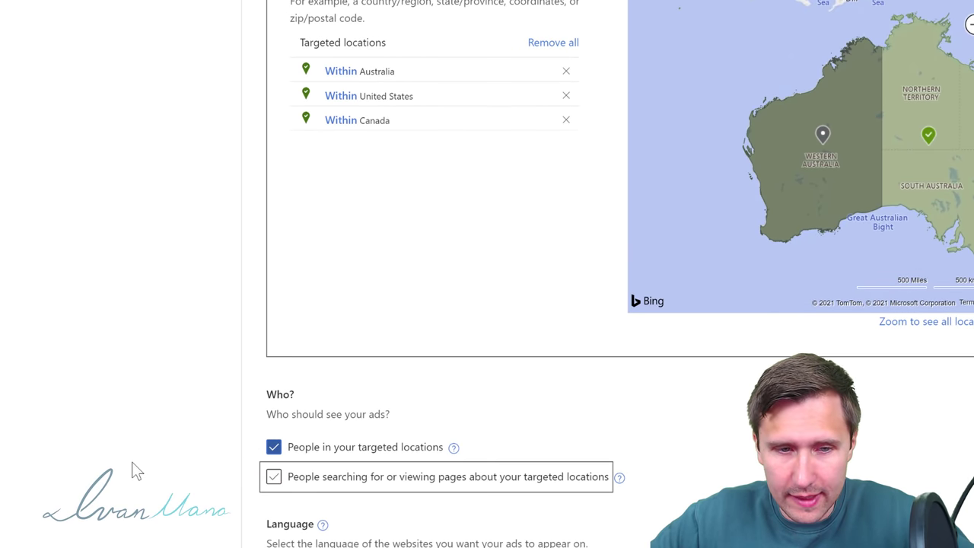
scroll(594, 452, down, 2)
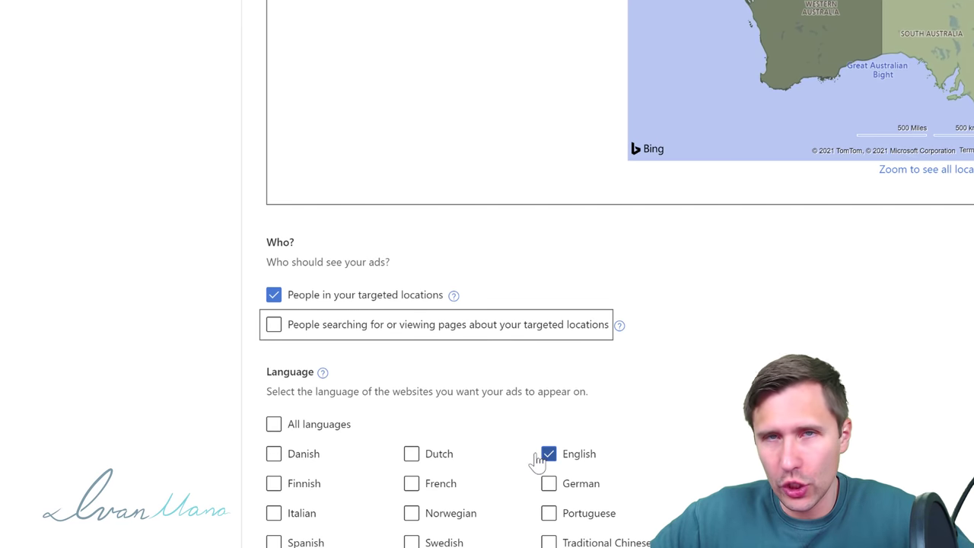
scroll(533, 449, down, 2)
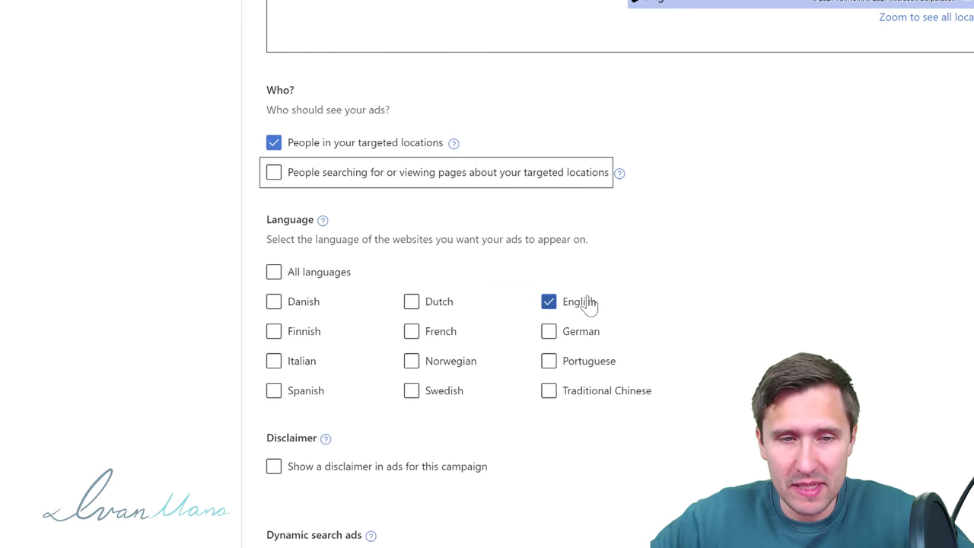
scroll(589, 303, down, 2)
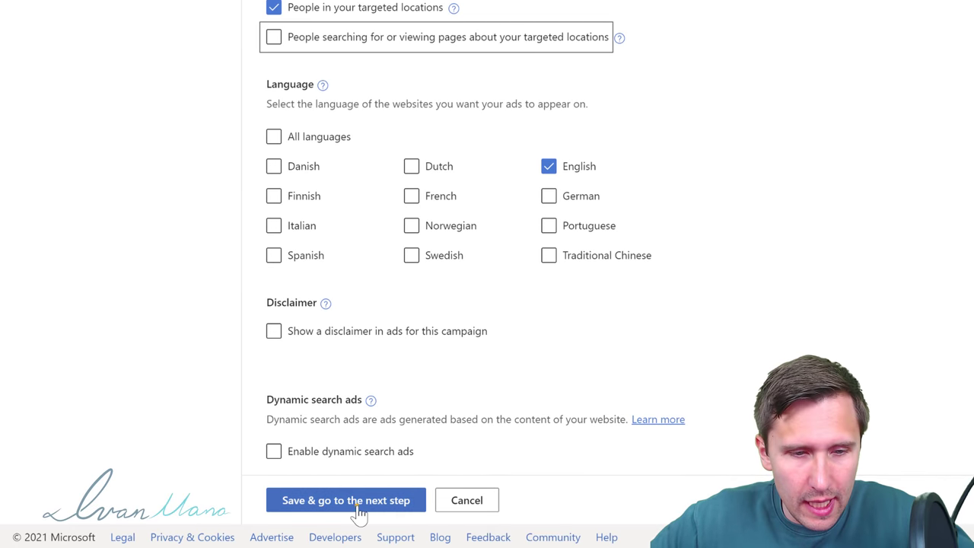
click(355, 500)
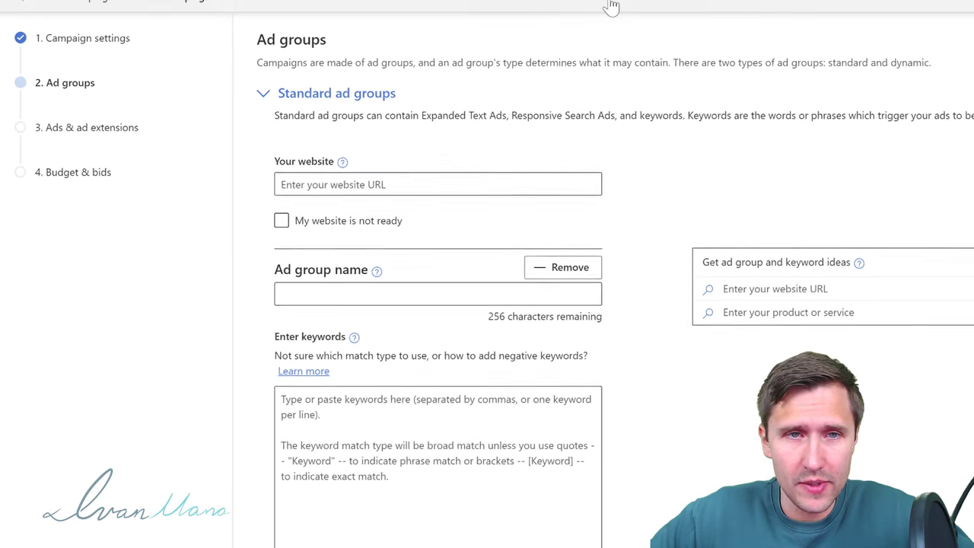
click(613, 7)
click(883, 47)
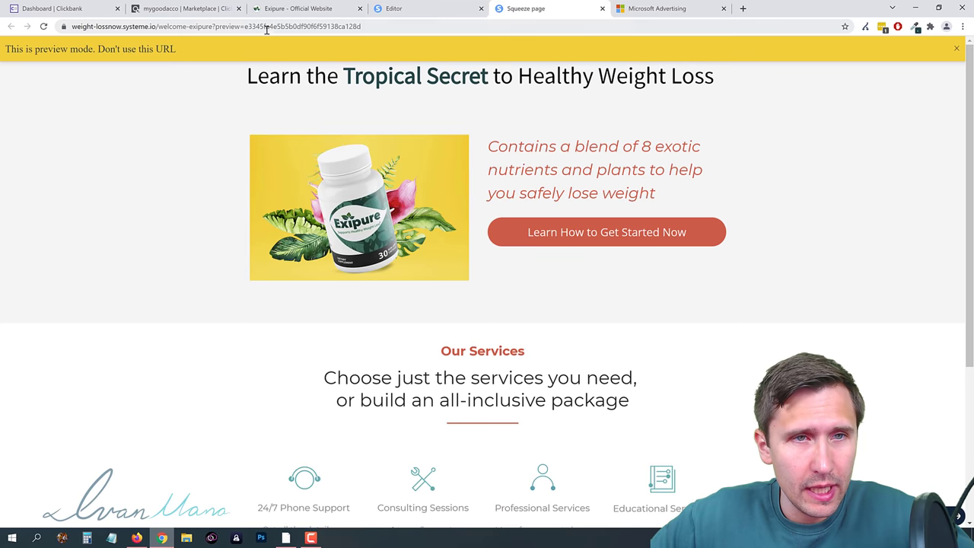
Step: Copy the welcome-exipure squeeze page URL from Systeme.io and paste it as the ad group website
click(601, 9)
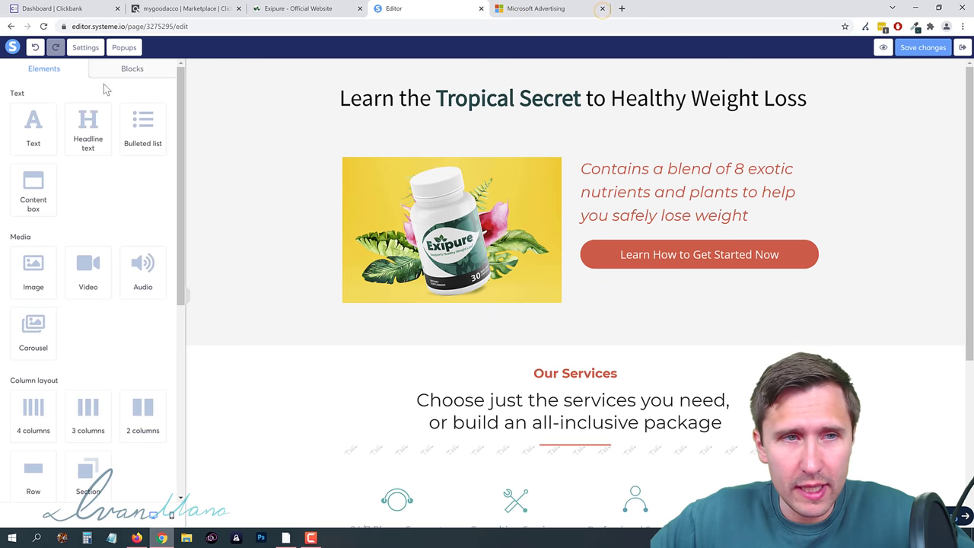
click(963, 47)
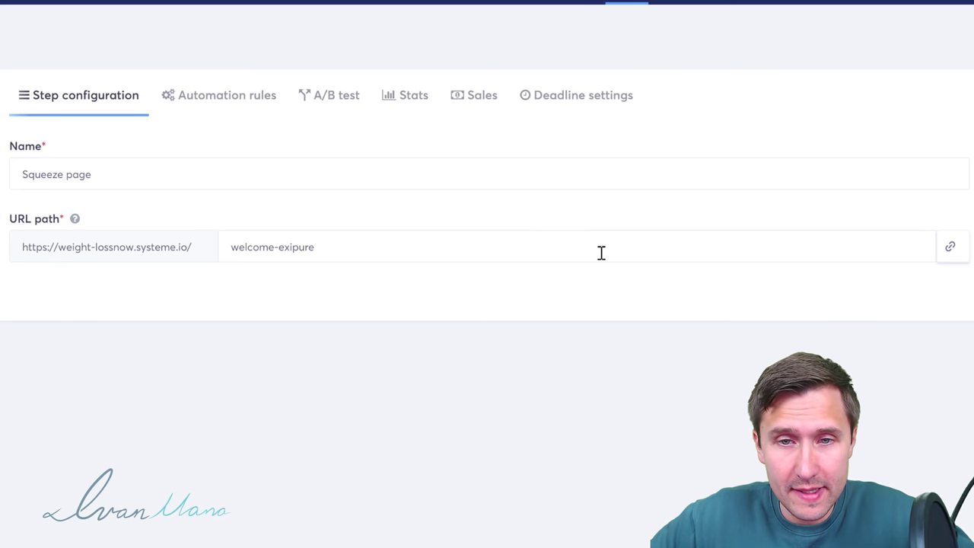
click(950, 247)
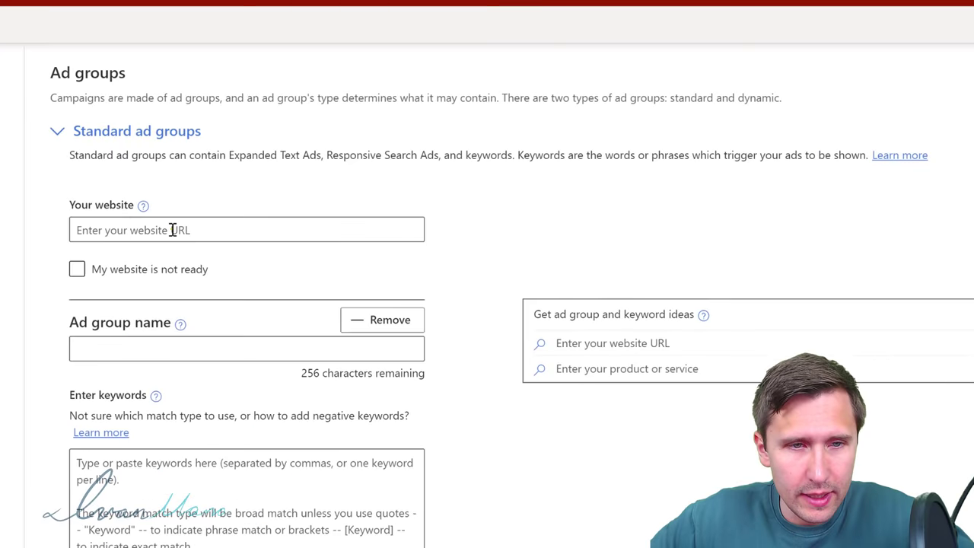
right_click(167, 228)
click(442, 292)
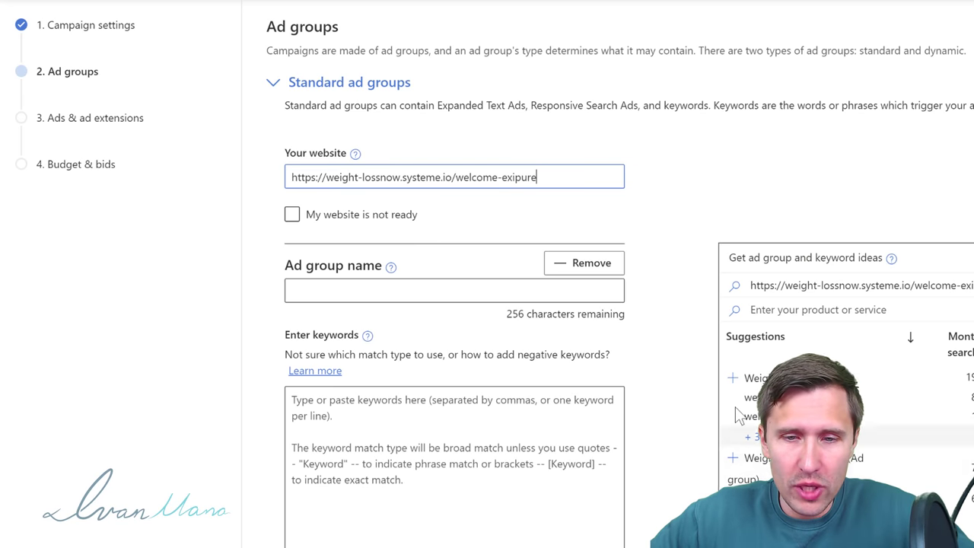
Step: Search keyword ideas for 'weight loss supplement' and expand the Weightloss group's full keyword list
drag(537, 104, 239, 114)
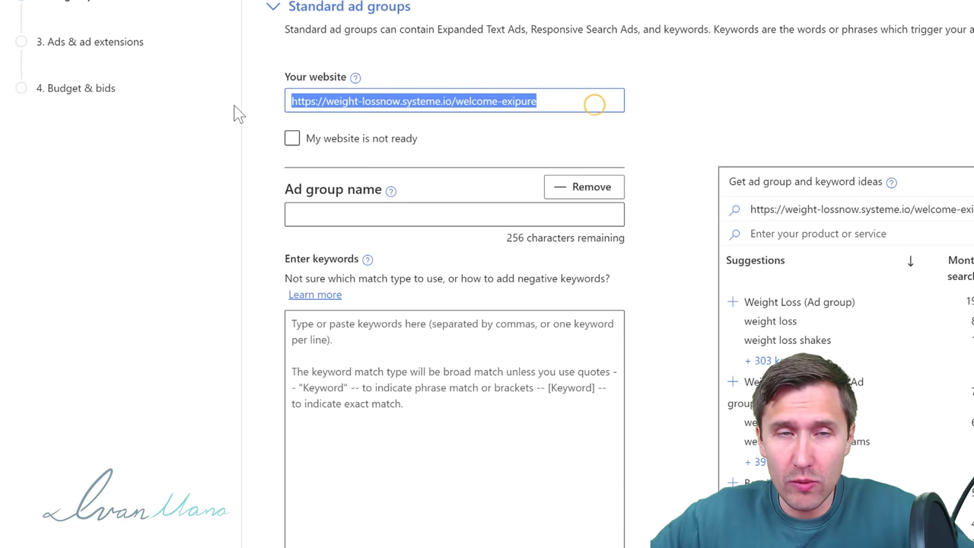
triple_click(821, 208)
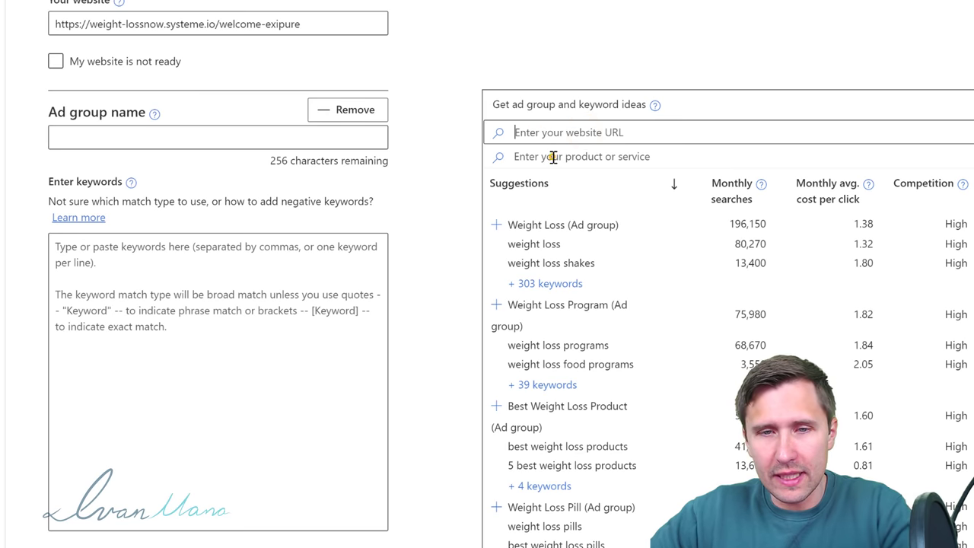
click(552, 157)
text(weight loss supplement)
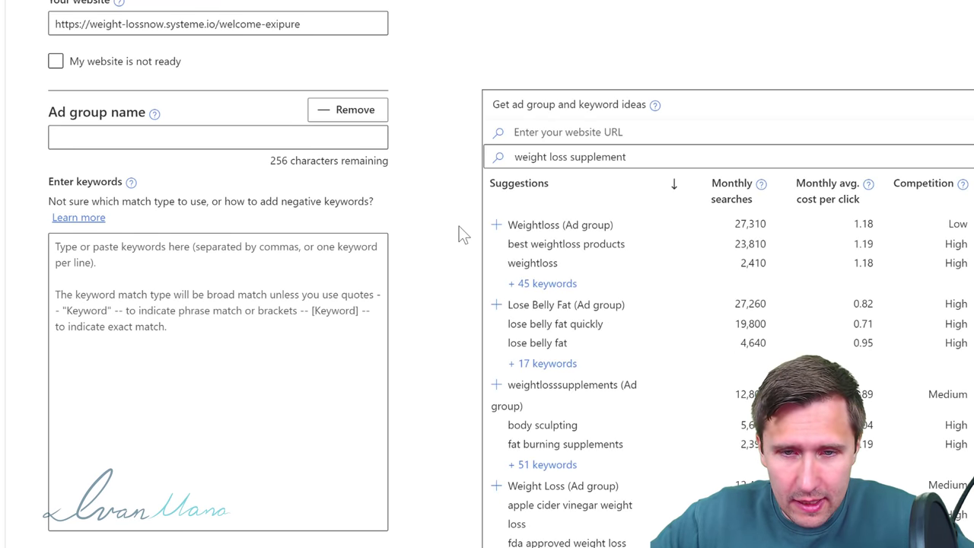
scroll(459, 228, down, 1)
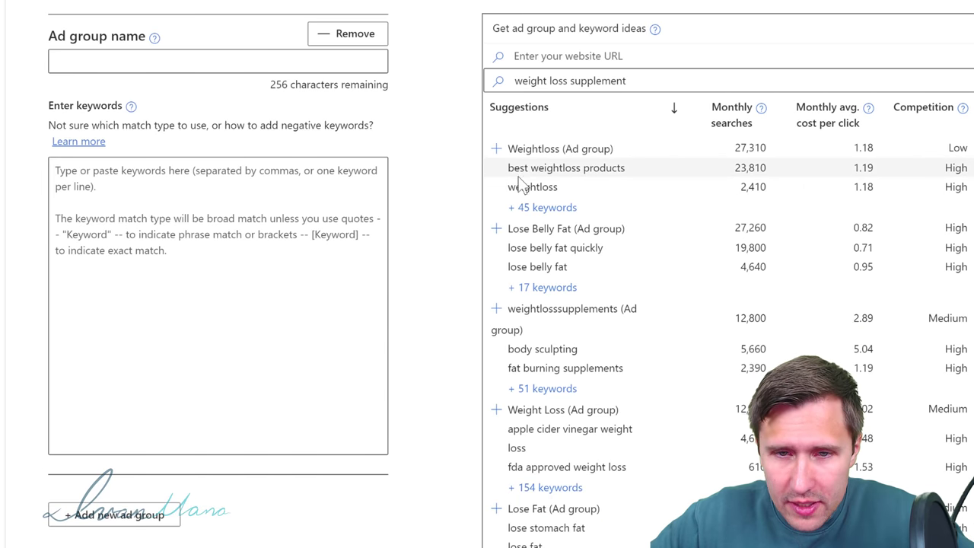
click(543, 208)
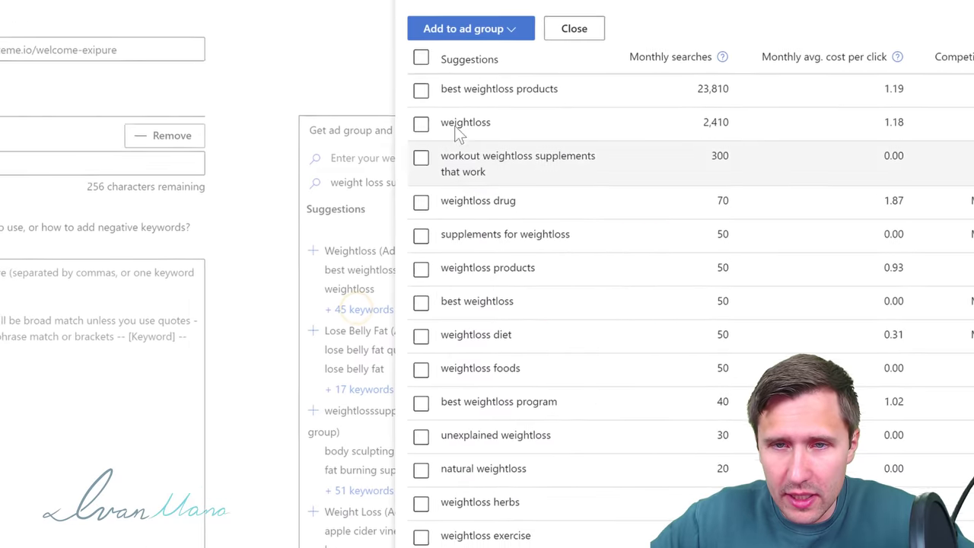
Step: Tick keywords such as best weightloss products, supplements for weightloss and weightloss suppliments
click(353, 126)
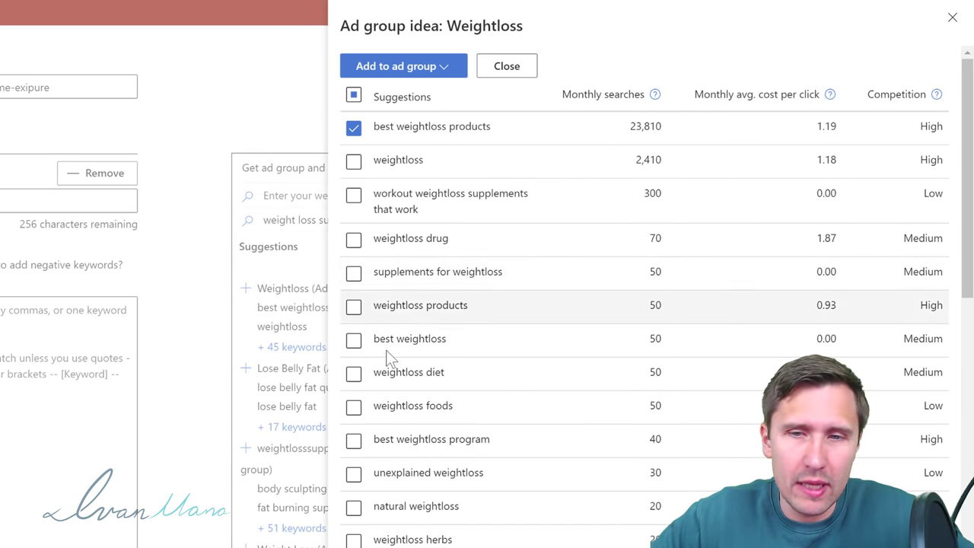
click(354, 306)
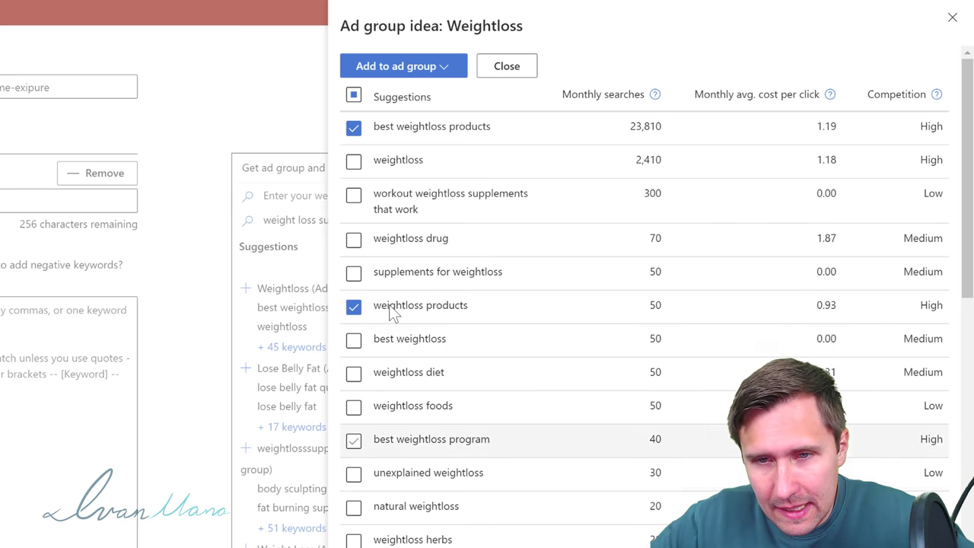
click(354, 274)
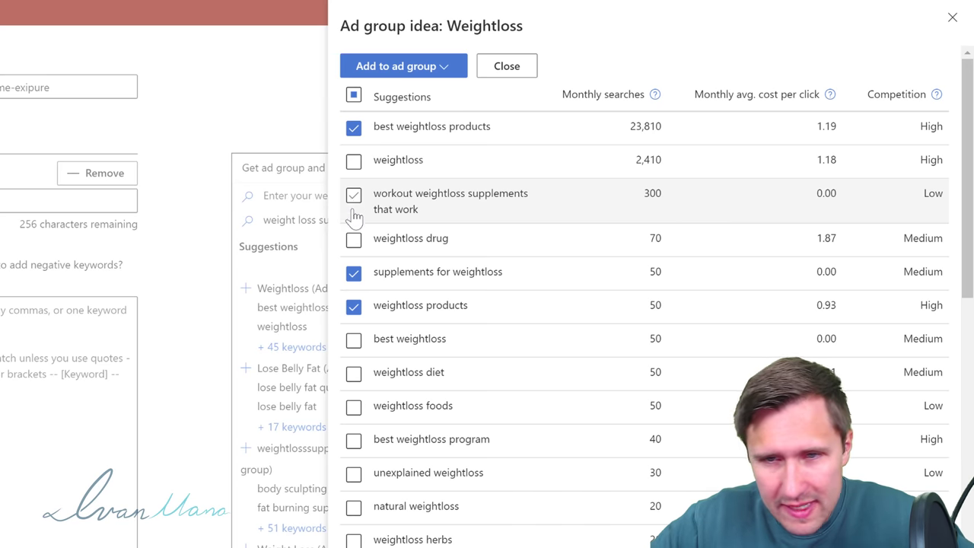
scroll(373, 461, down, 1)
scroll(371, 474, down, 1)
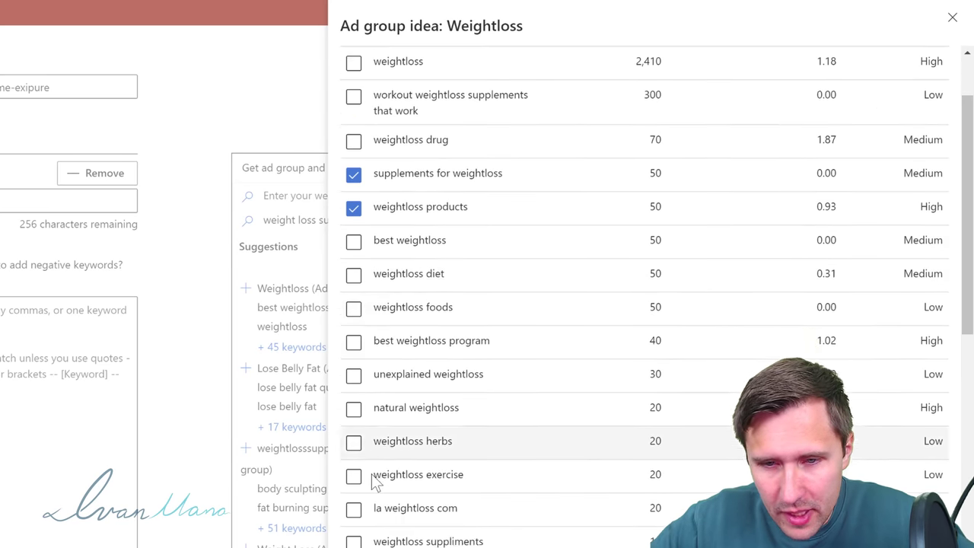
click(353, 488)
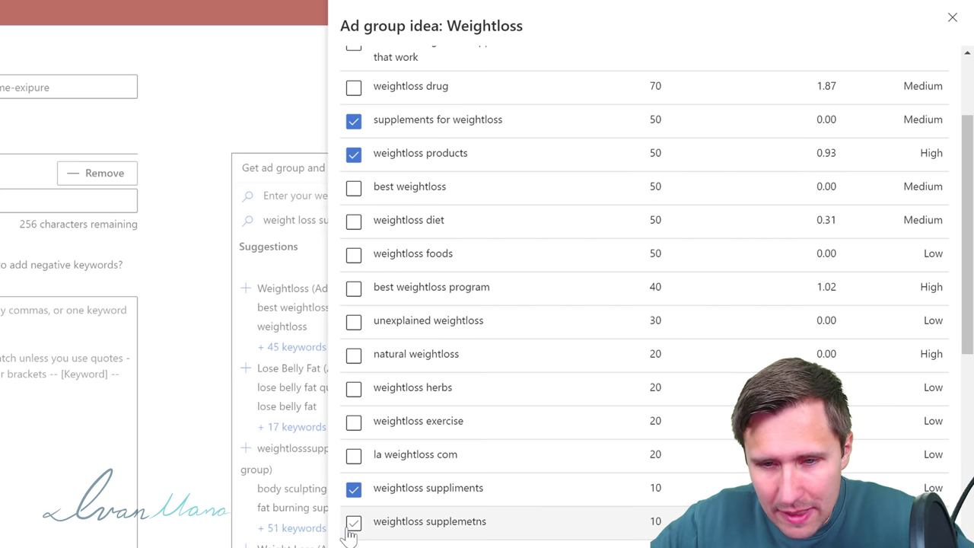
click(354, 521)
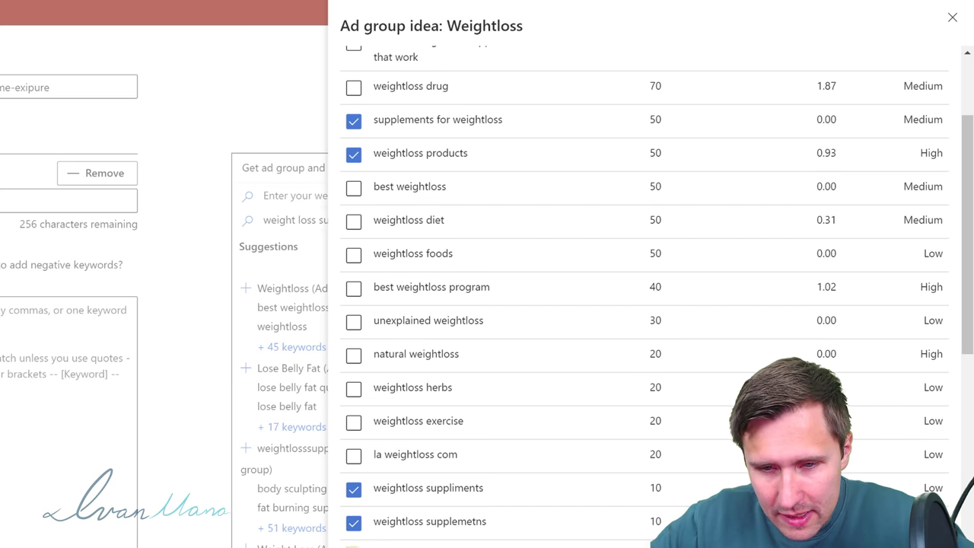
scroll(537, 426, down, 1)
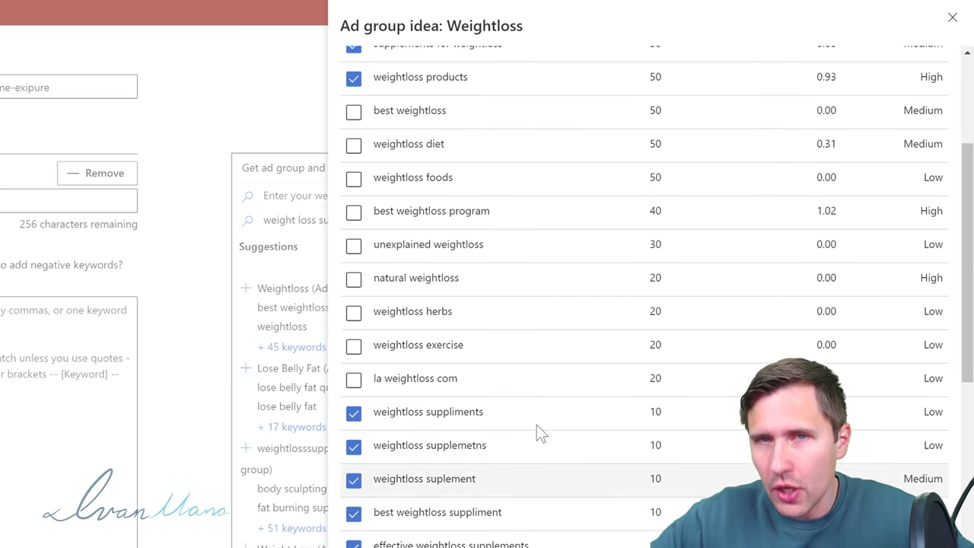
scroll(537, 426, up, 3)
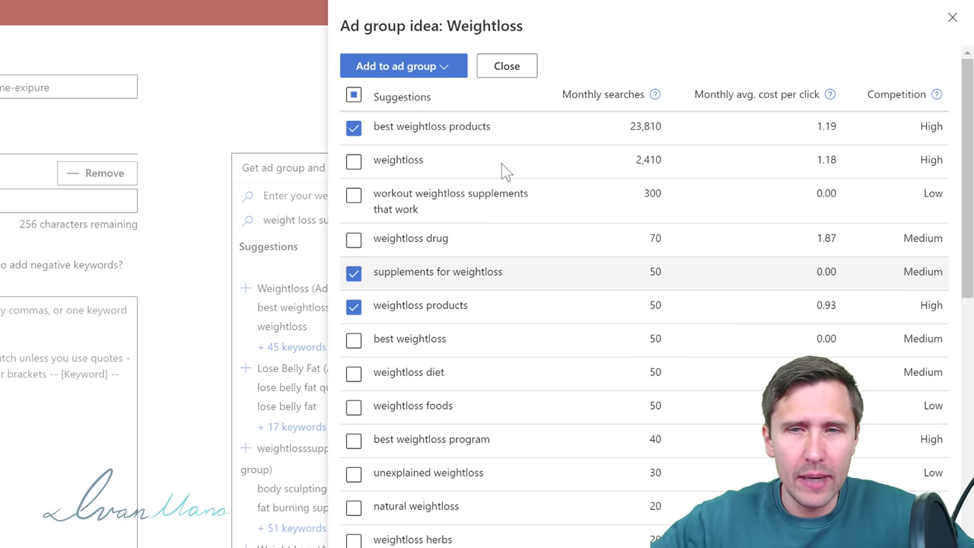
Step: Add the ticked keywords to Unnamed ad group 1
click(425, 68)
mouse_move(396, 146)
click(490, 146)
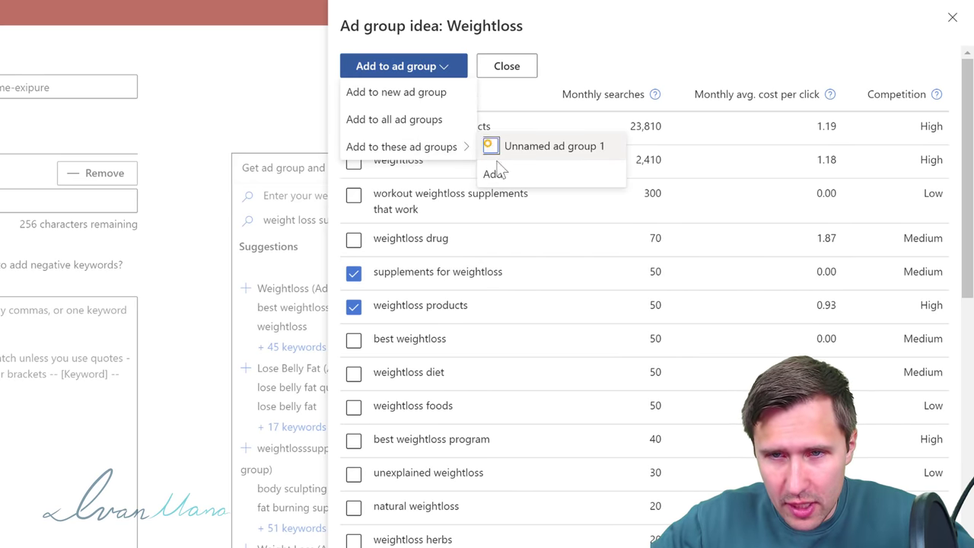
click(493, 173)
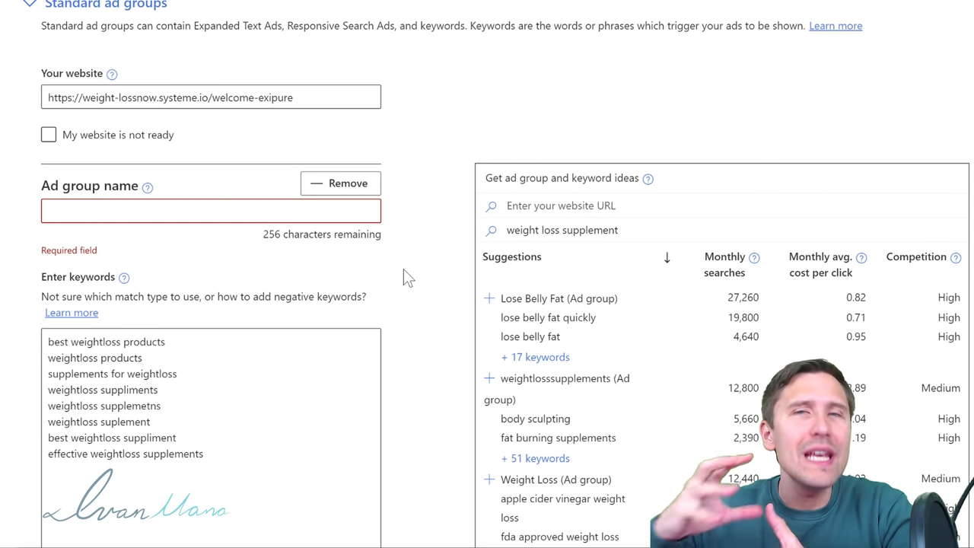
Step: Name the ad group 'weight loss supplement', correcting a typo along the way
click(112, 211)
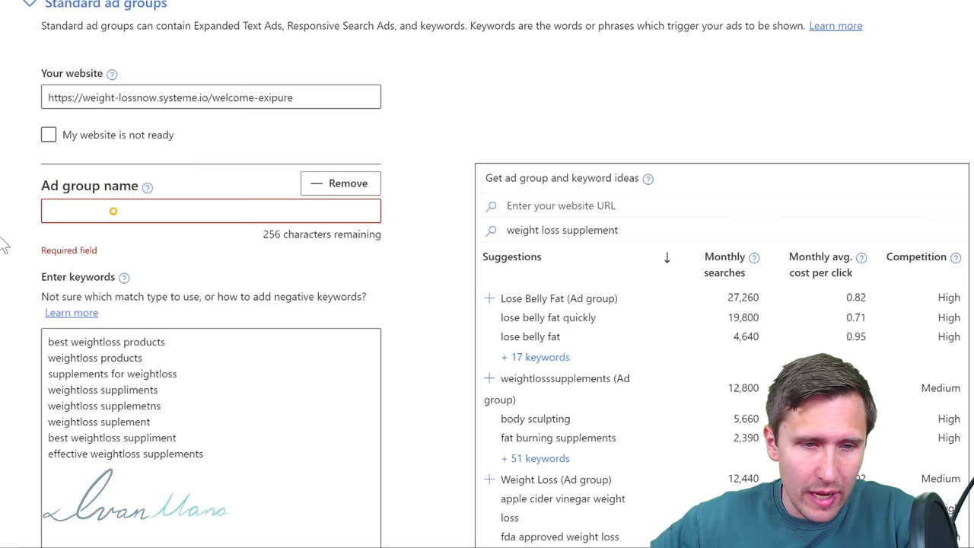
text(w)
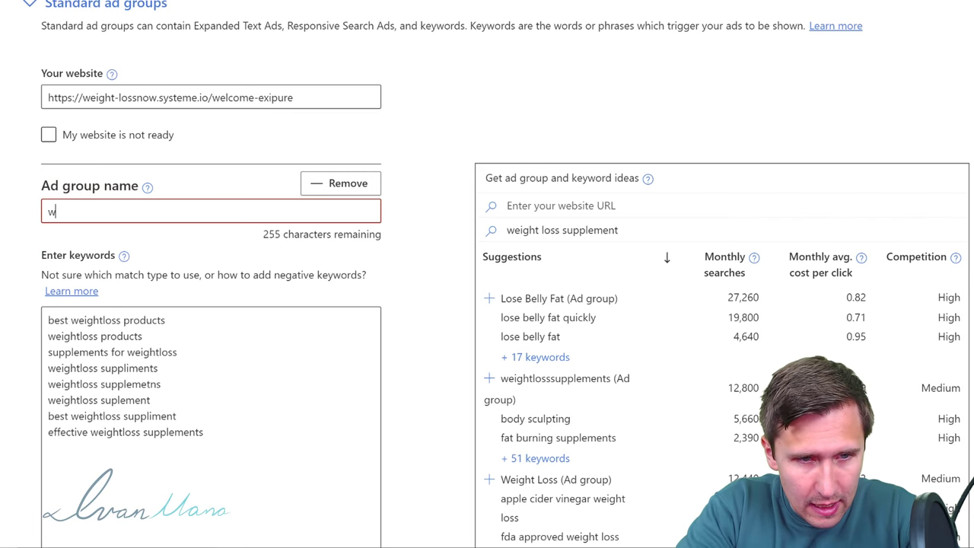
text(eight loss supplement)
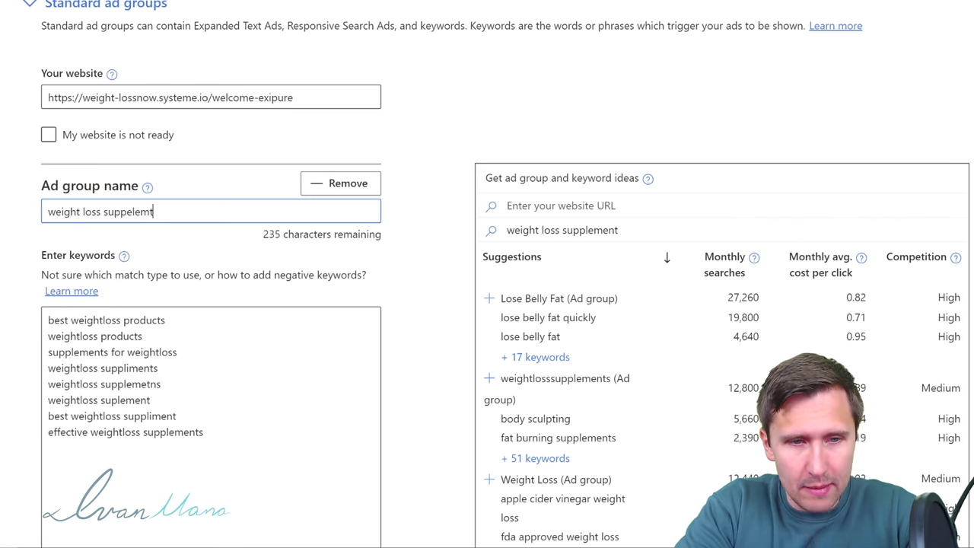
key(BackSpace)
key(BackSpace)
key(BackSpace)
key(BackSpace)
key(BackSpace)
key(BackSpace)
text(e)
key(BackSpace)
text(lement)
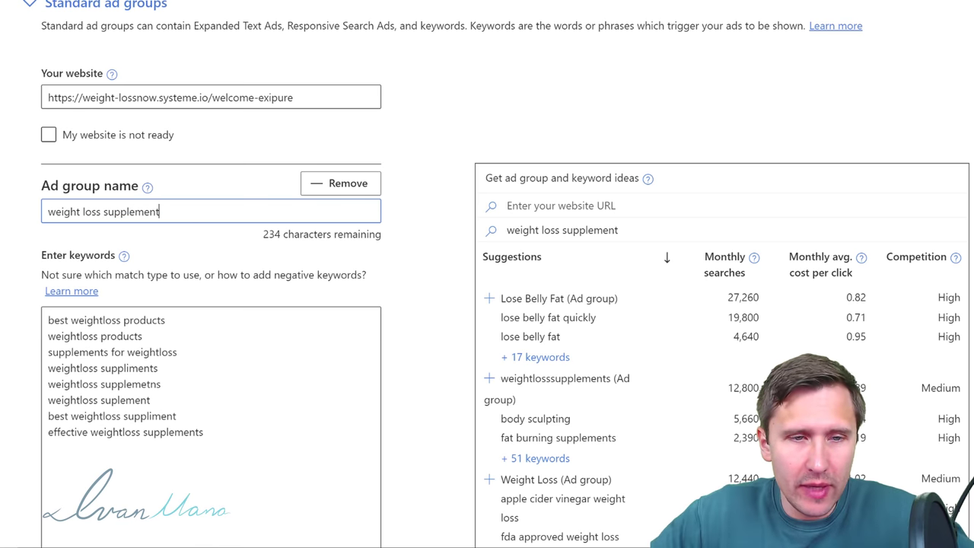
scroll(497, 274, down, 1)
scroll(360, 130, down, 3)
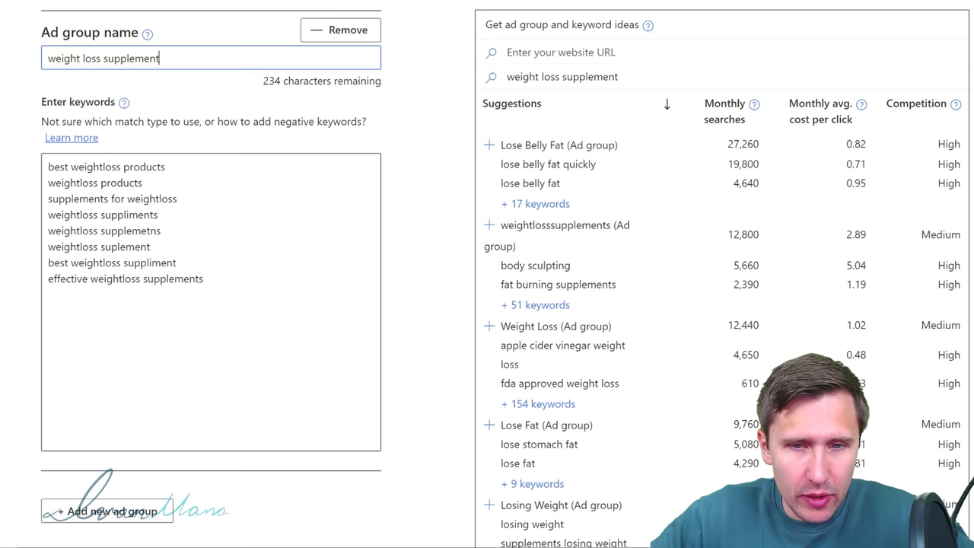
scroll(118, 179, down, 3)
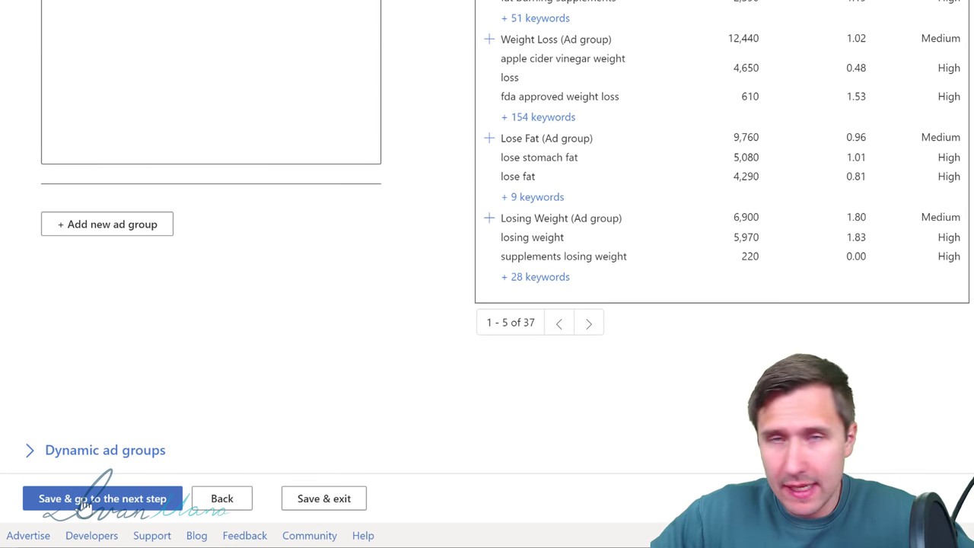
scroll(118, 304, up, 2)
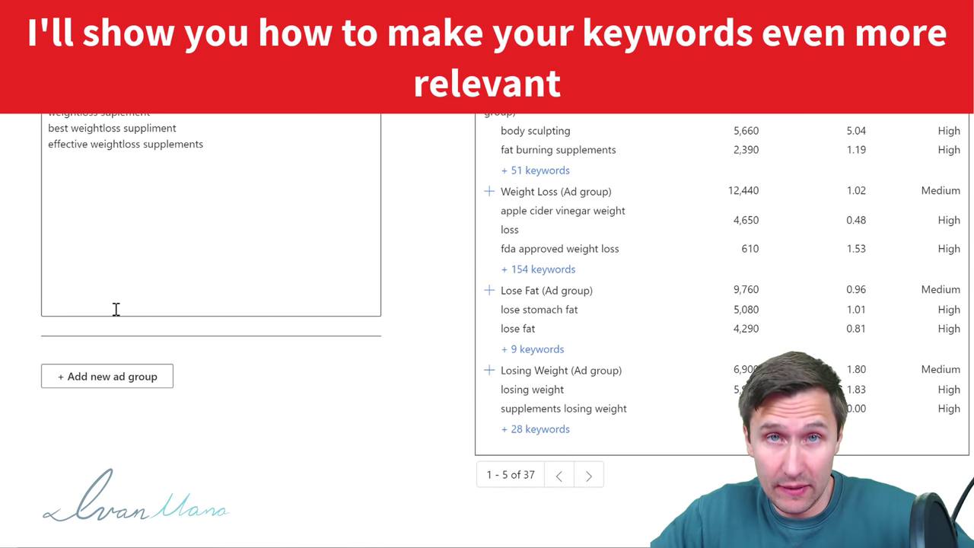
scroll(84, 498, down, 2)
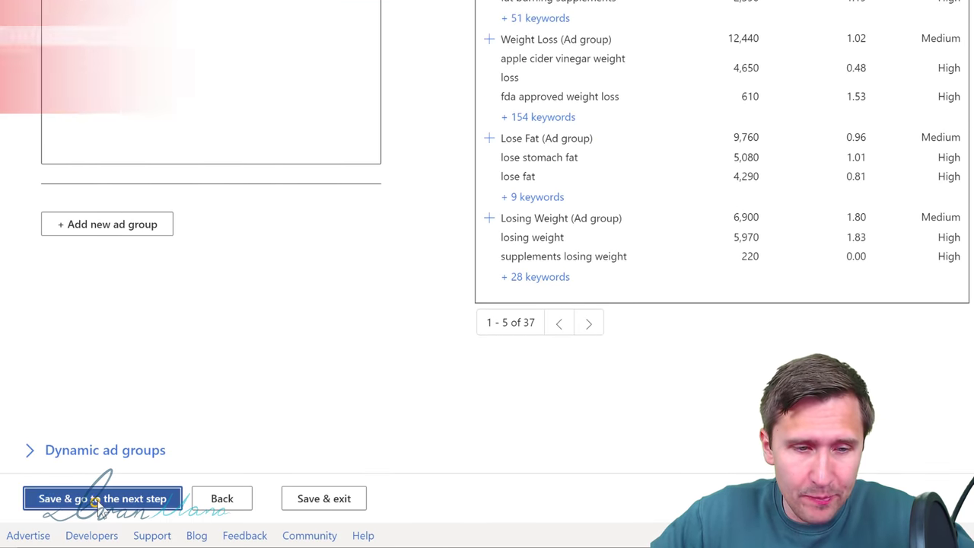
Step: Save the ad group and start a new Expanded text ad
click(75, 498)
scroll(152, 218, up, 1)
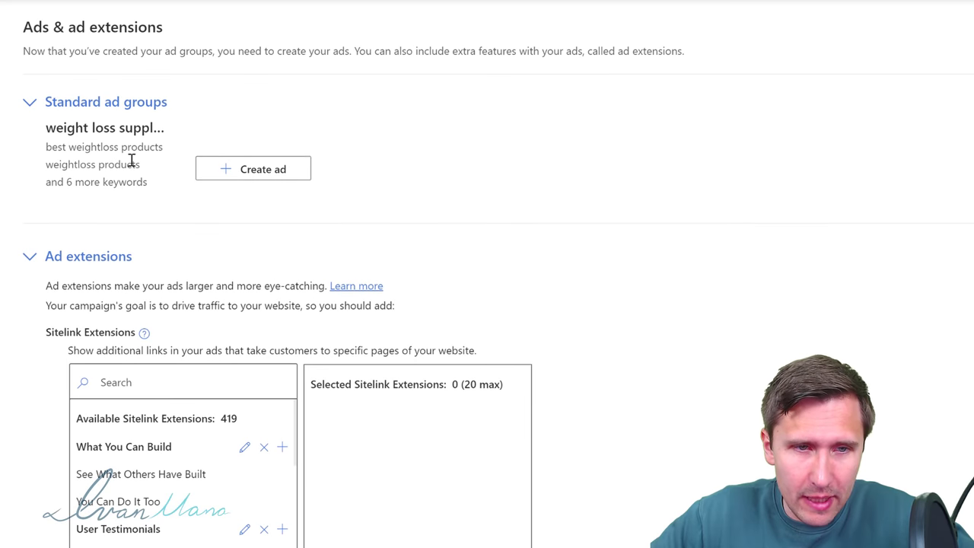
click(263, 180)
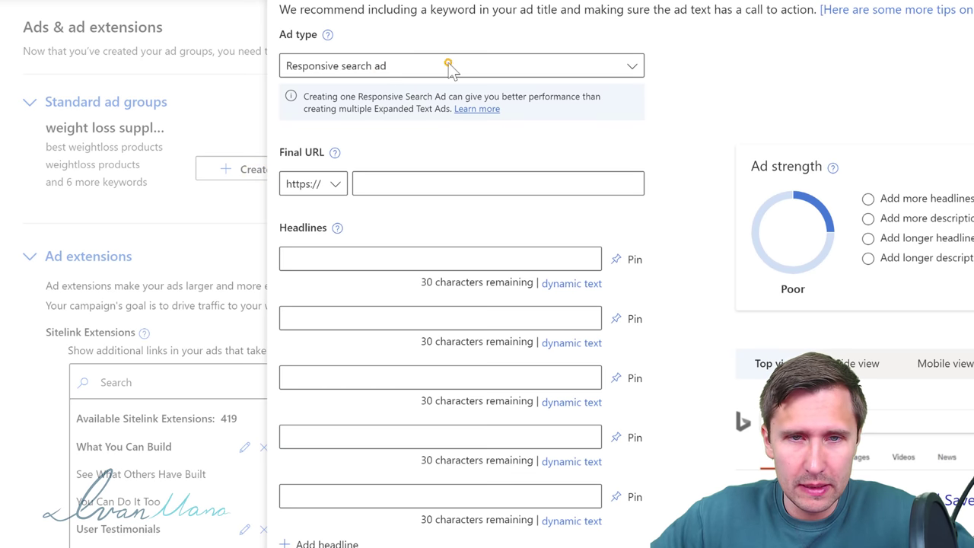
click(439, 66)
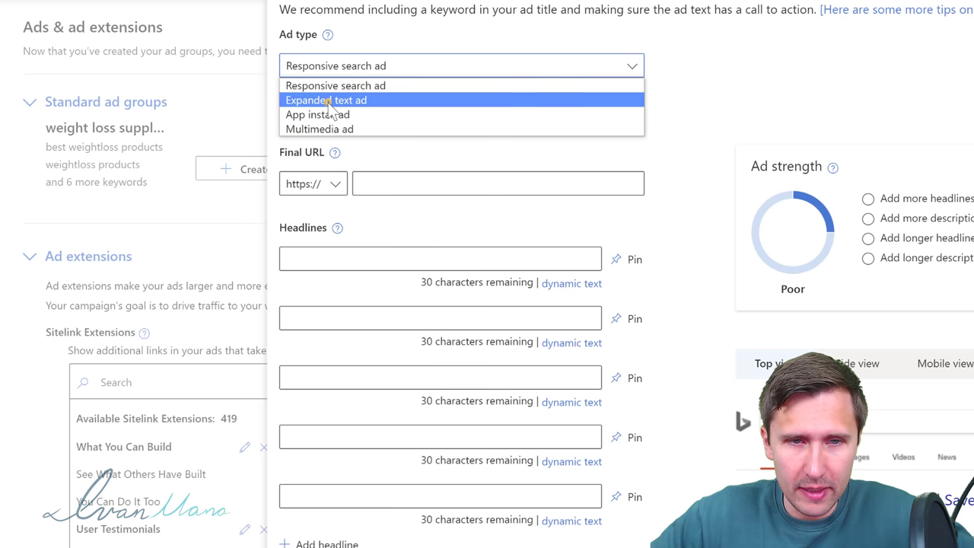
click(327, 102)
Step: Paste the squeeze page URL as the final URL and title part 1 'Weight Loss Supplement - 2021'
click(394, 137)
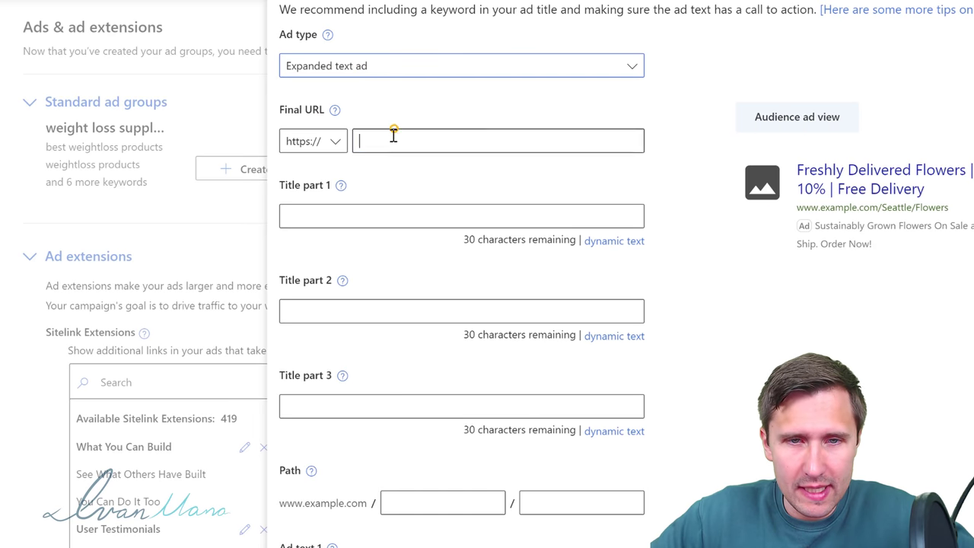
right_click(393, 133)
click(444, 249)
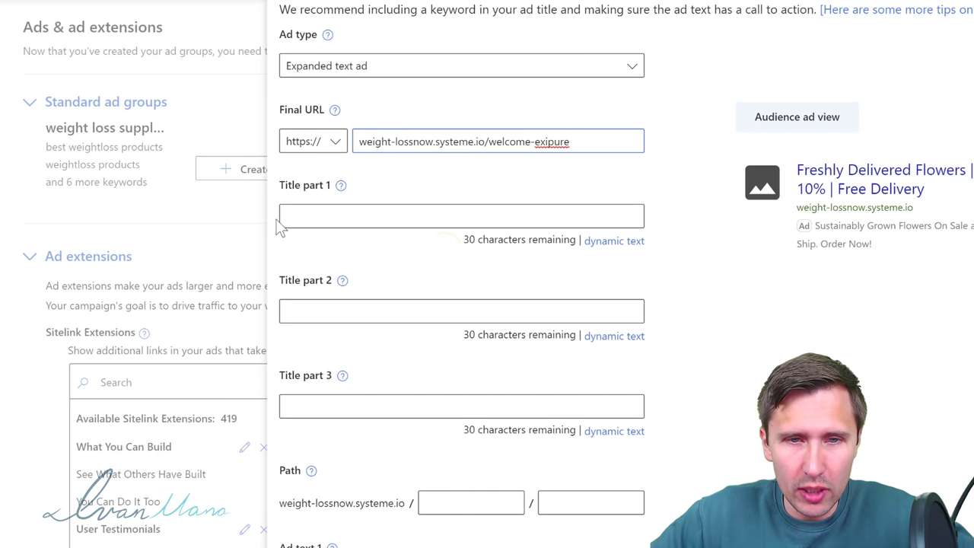
click(335, 215)
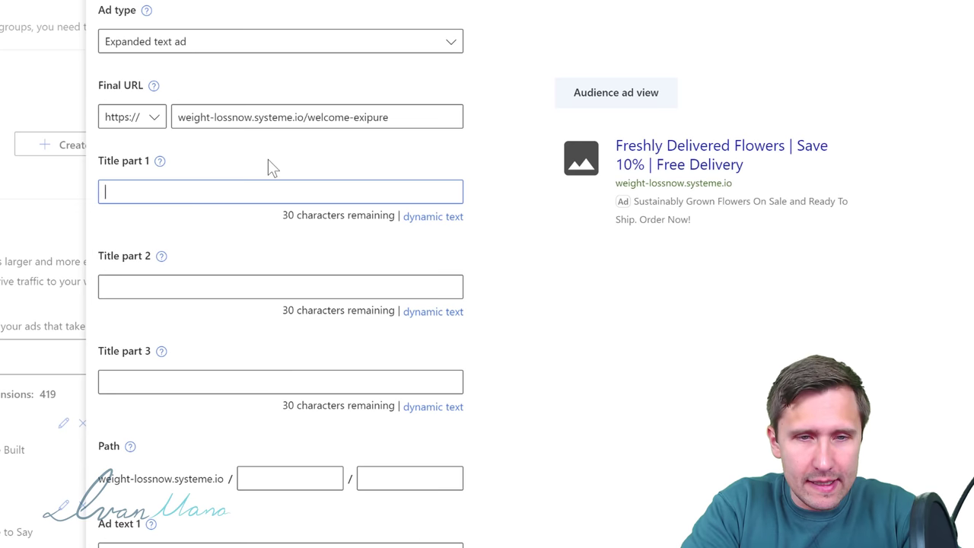
text(Weight Loss Supplement)
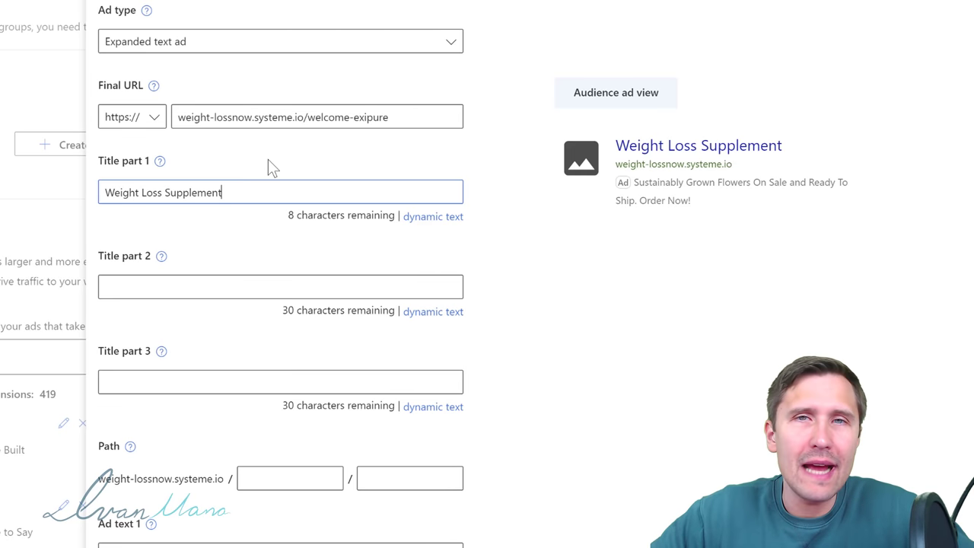
text( - 2021)
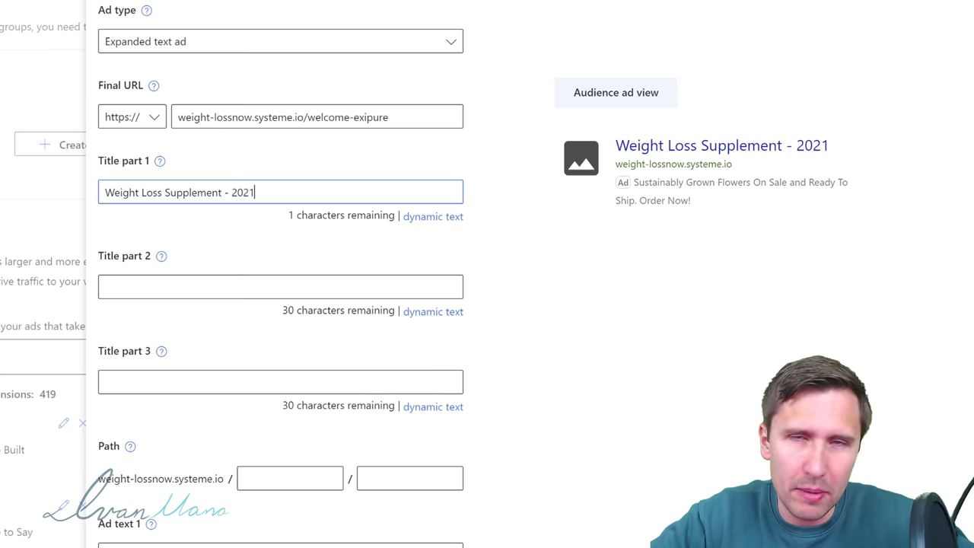
drag(272, 199, 37, 202)
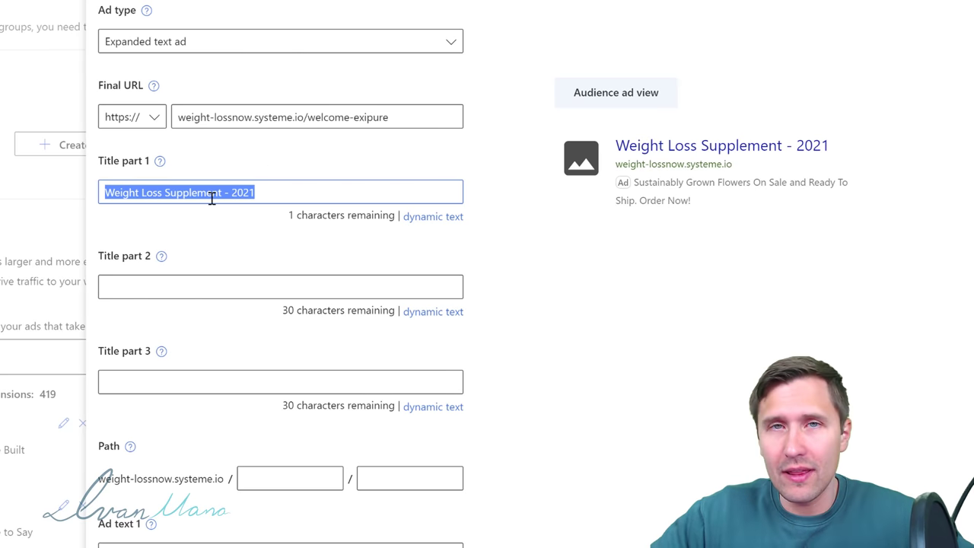
click(122, 283)
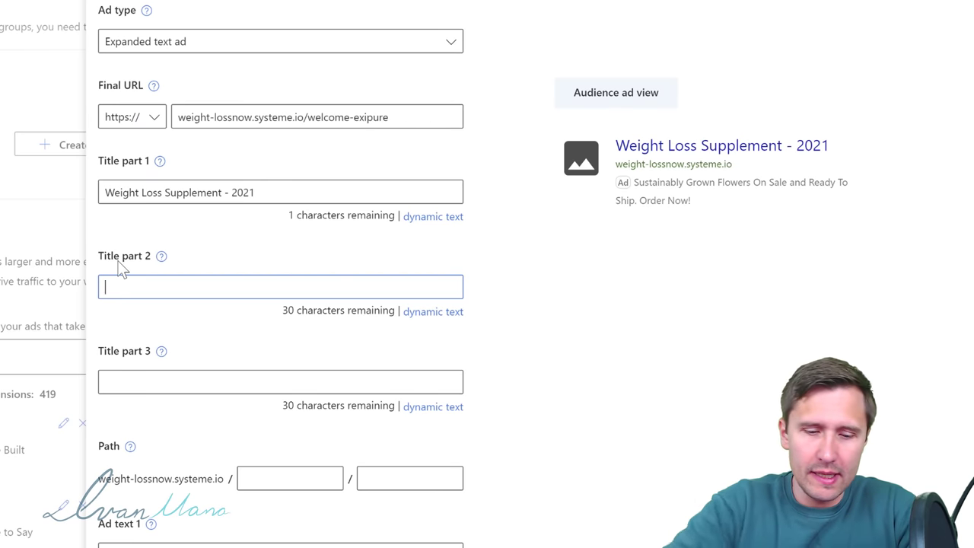
Step: Enter title parts 2 and 3 'Learn How It Can Work For You' and 'Blend of 8 Exotic Nutrients', and start the 'Exipure' display path
text(Lea)
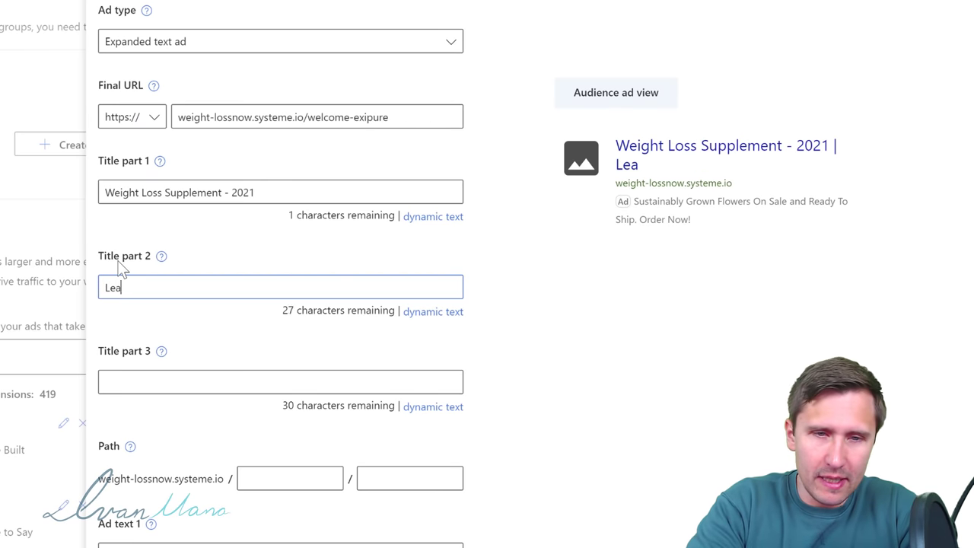
text(rn How It Can Work )
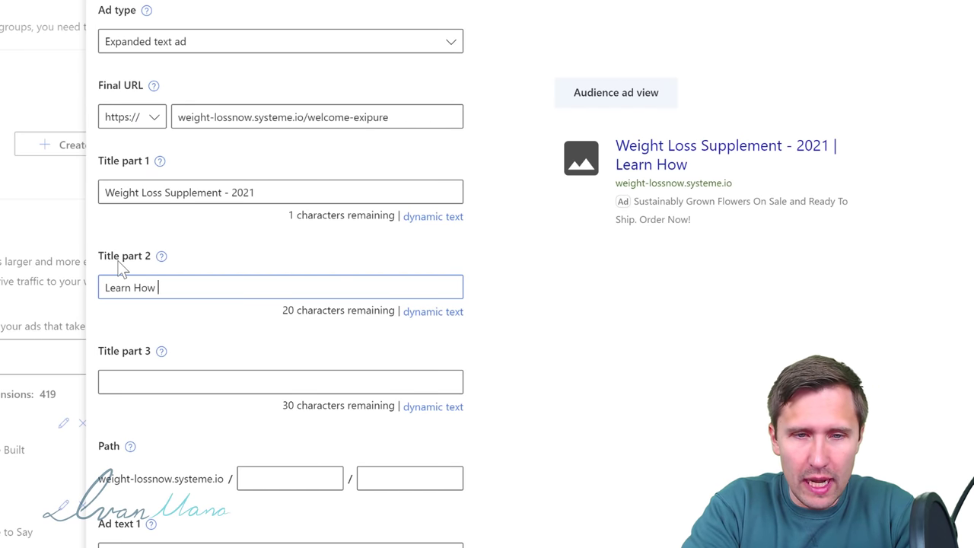
text(For You)
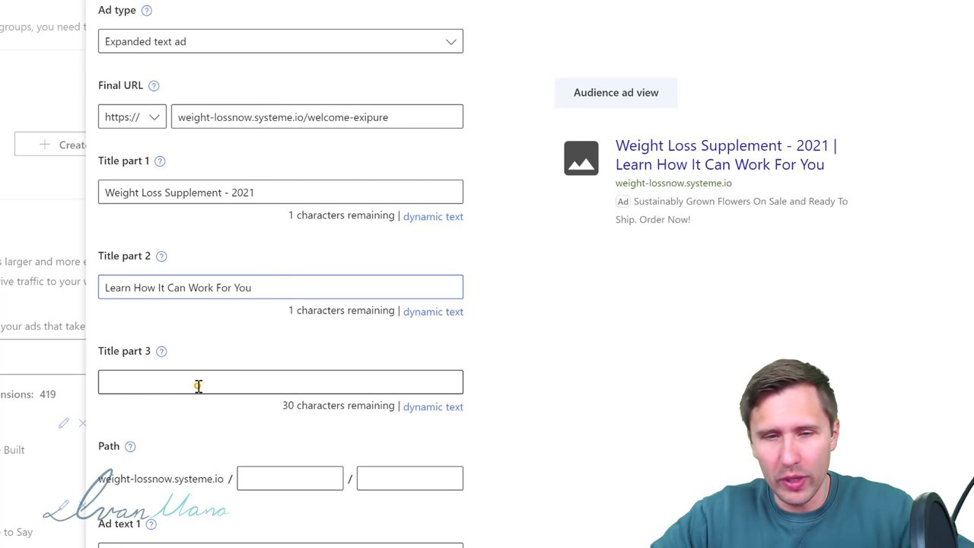
click(198, 386)
text(Blend)
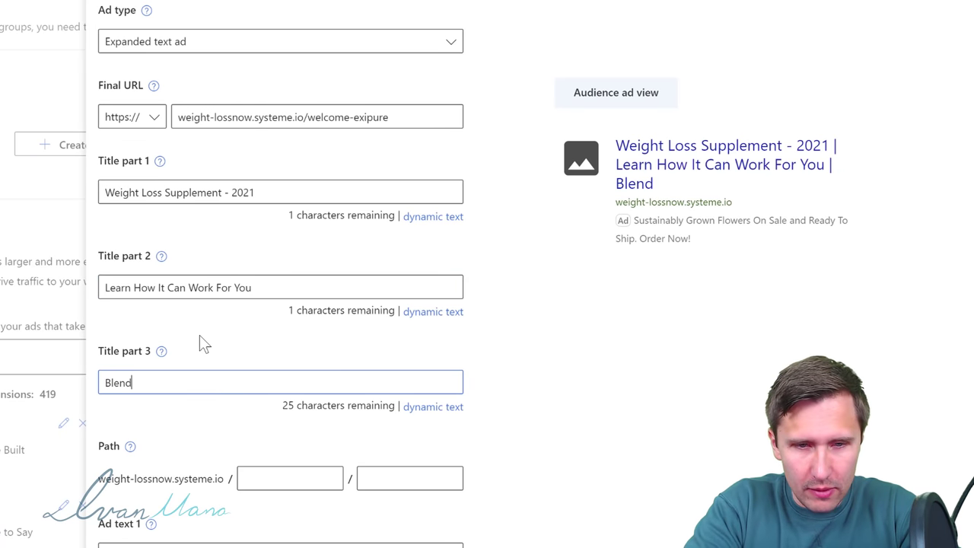
text( of 8 Exot)
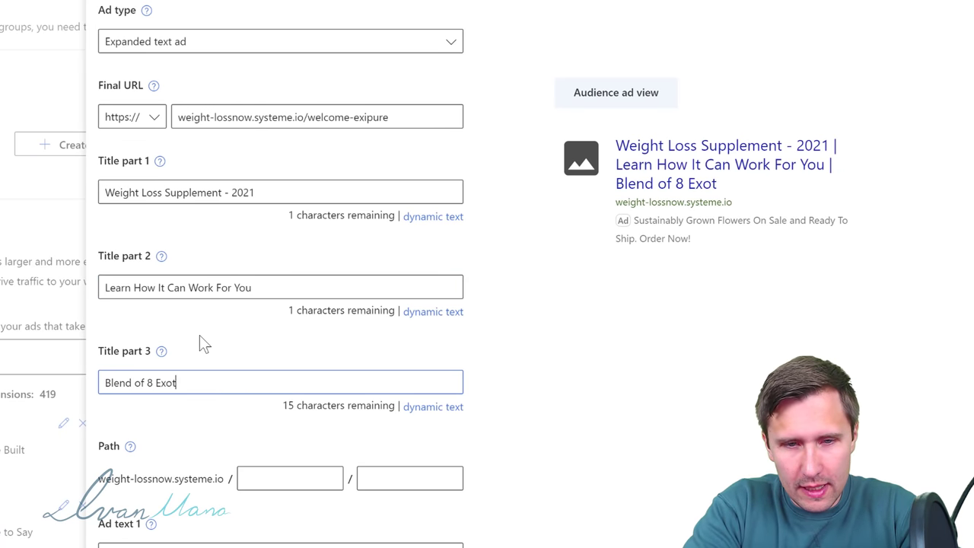
text(ic Nutrients)
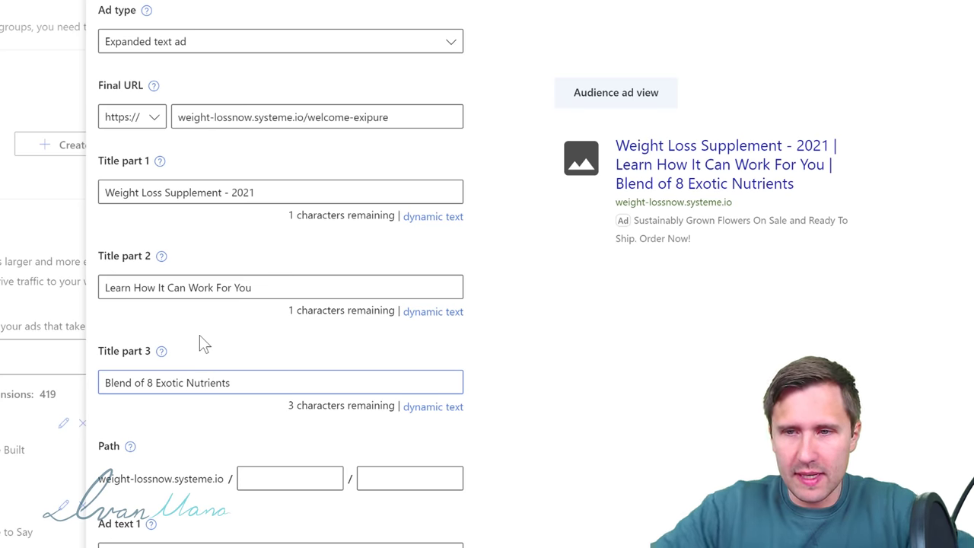
scroll(393, 330, down, 2)
click(270, 334)
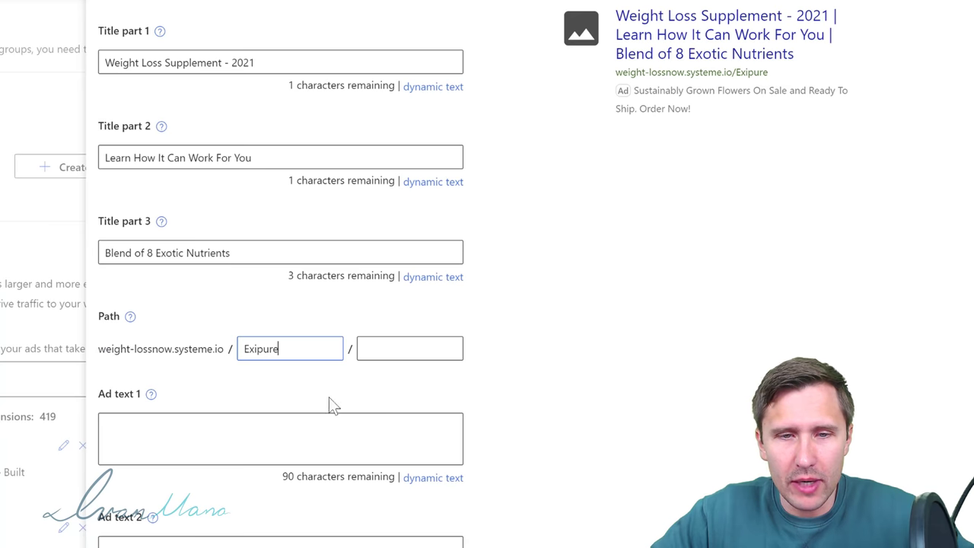
Step: Write Ad text 1 'Exipure Supports Healthy Weight Loss Using a Blend of 8 Exotic Nutrients & Plants' and begin Ad text 2 with 'Backed By Clinical Research.'
click(238, 432)
text(Suppor)
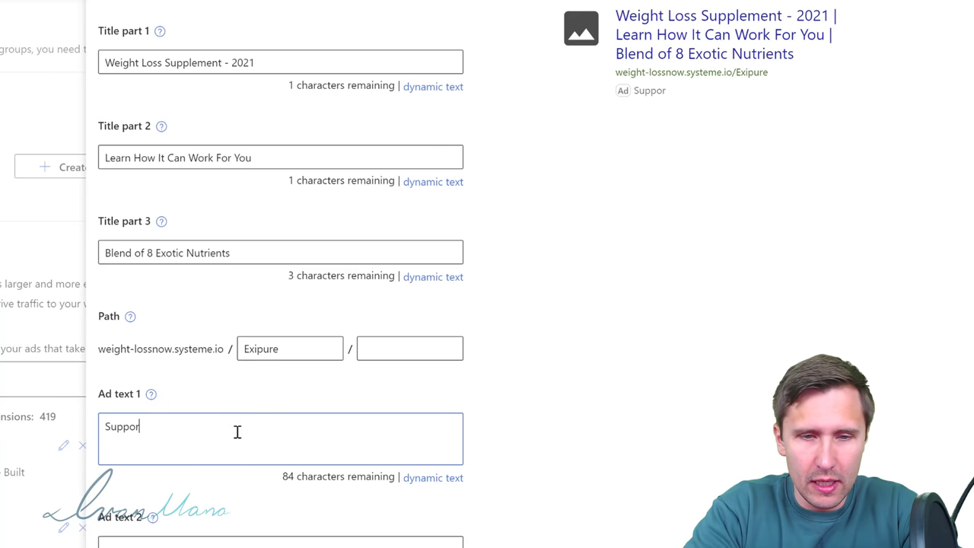
text(ts Hea)
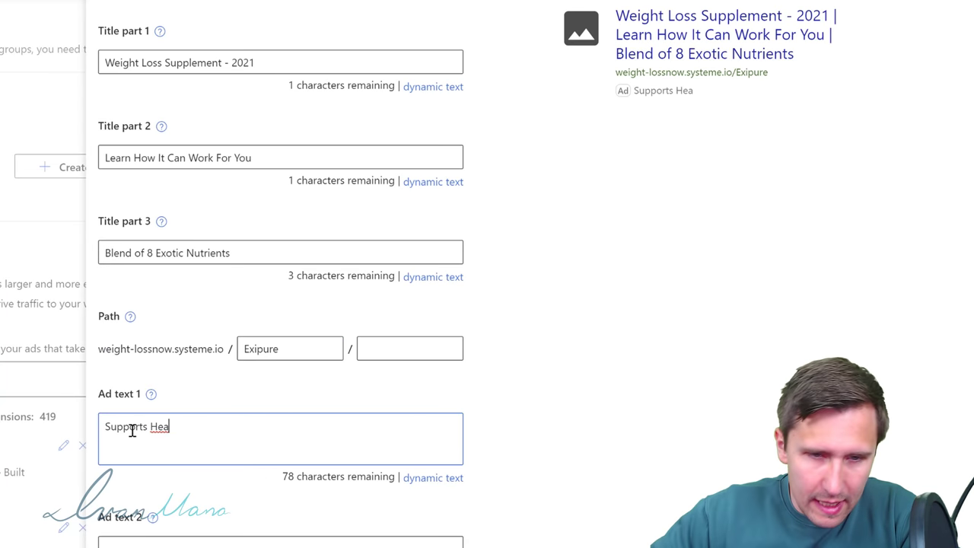
text(lExip)
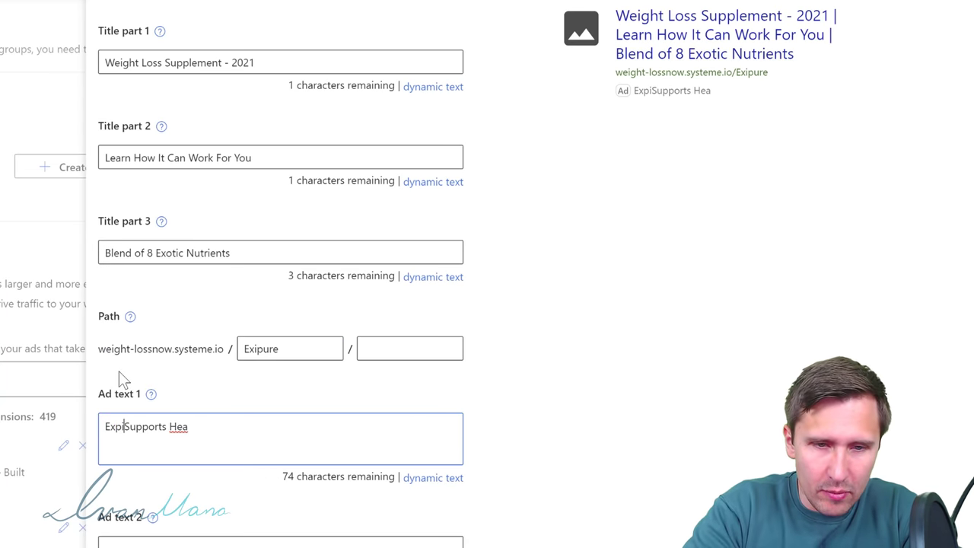
key(BackSpace)
key(BackSpace)
text(ipure)
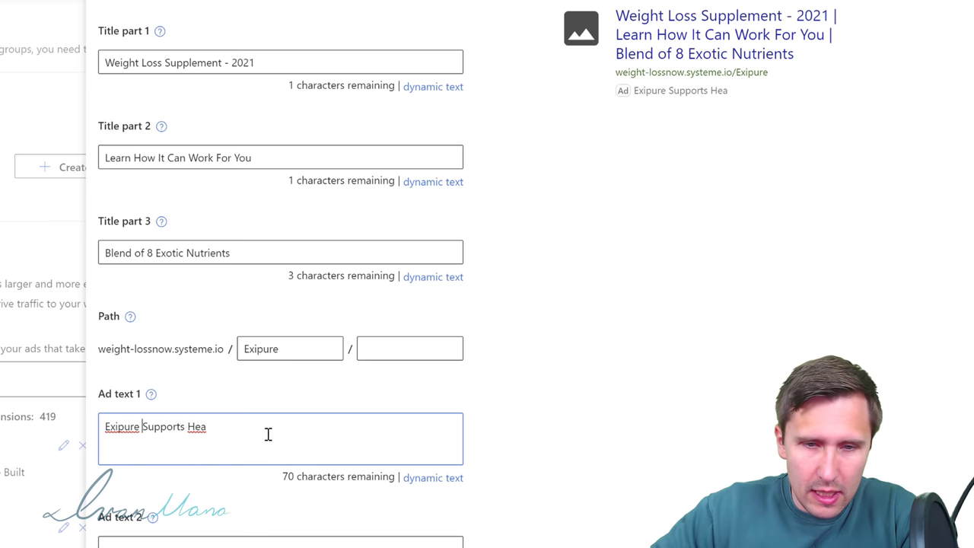
click(247, 429)
text(lthy Wei)
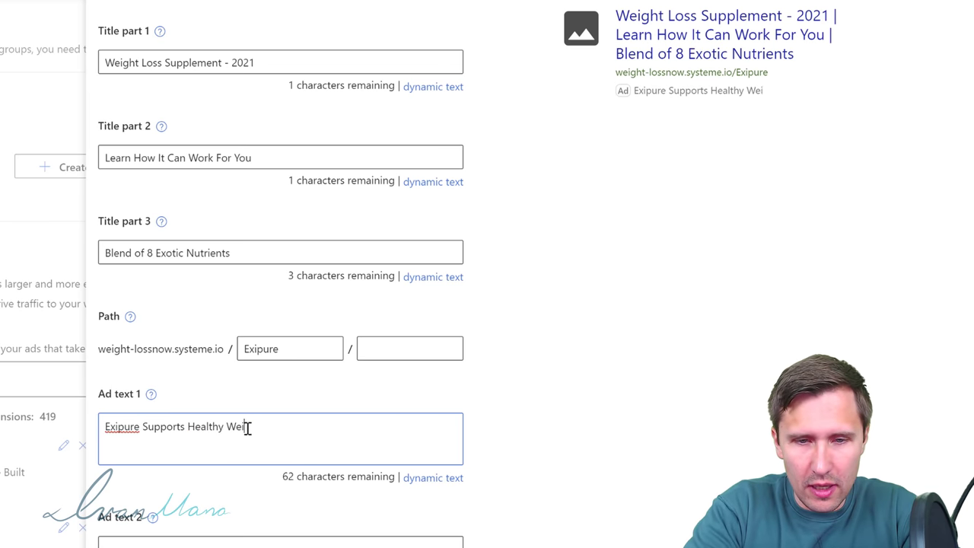
text(ght Loss Using )
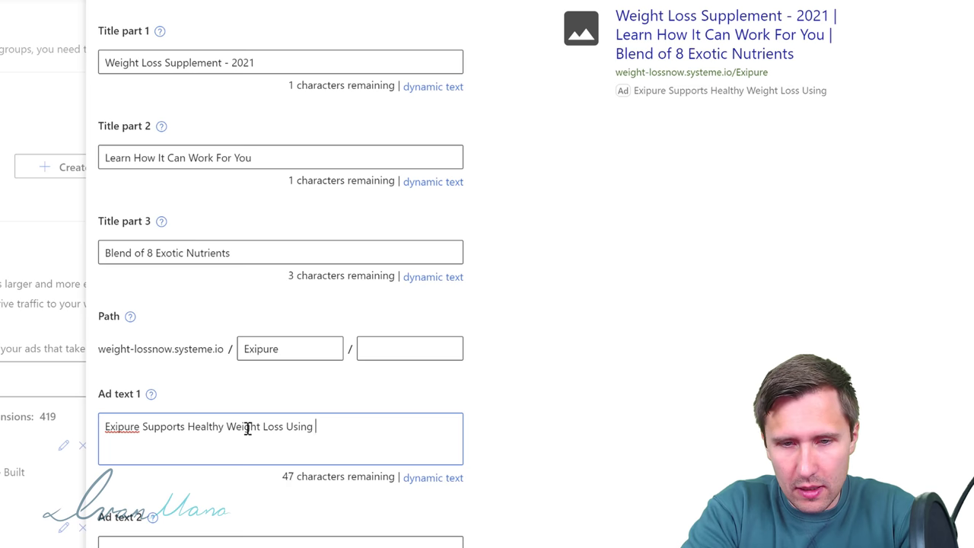
text(a Blend of 8 Exotic N)
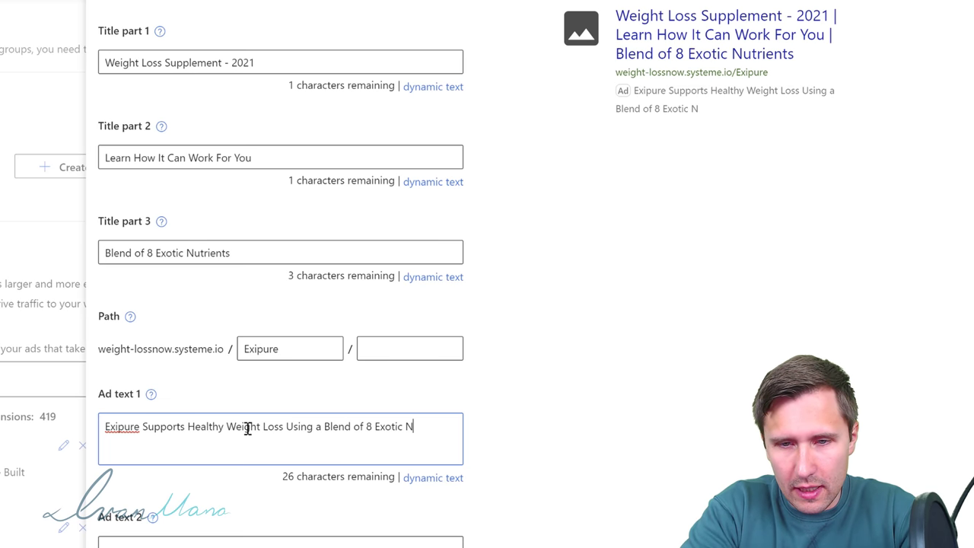
text(utrients)
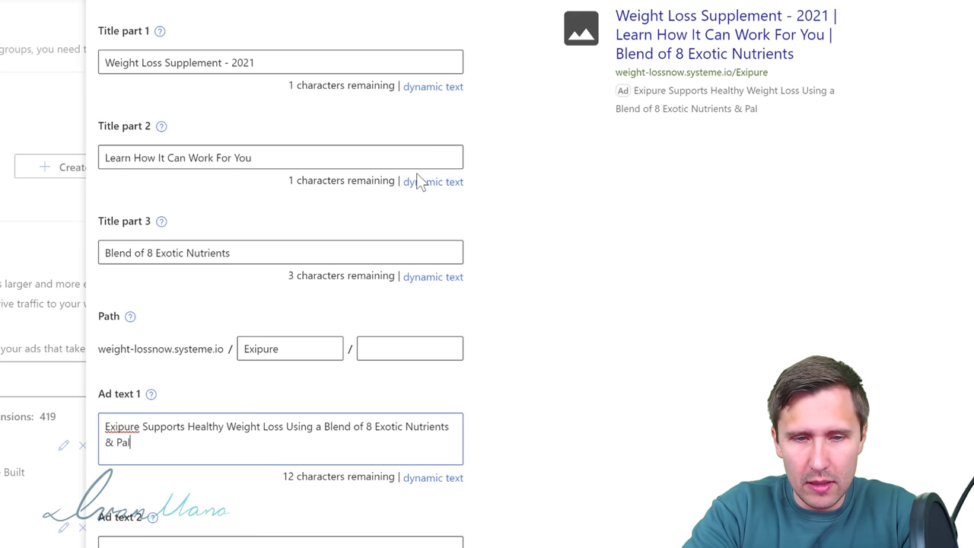
text(& Pal)
key(BackSpace)
key(BackSpace)
text(lants)
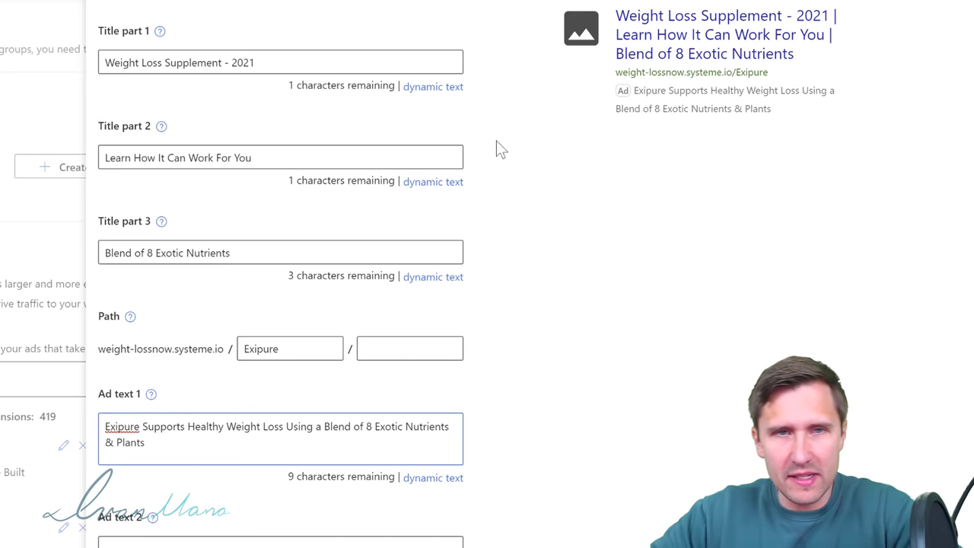
scroll(220, 487, down, 3)
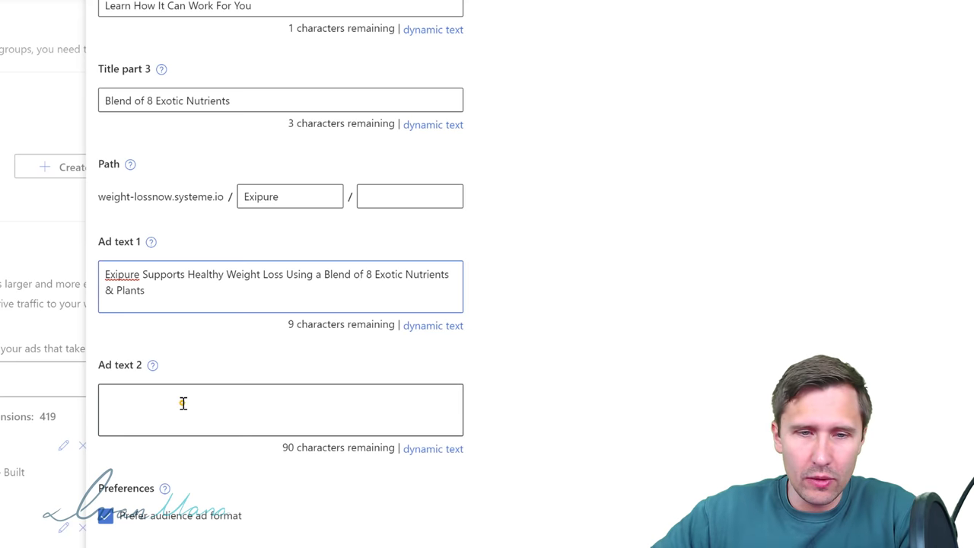
click(182, 403)
text(Backed By)
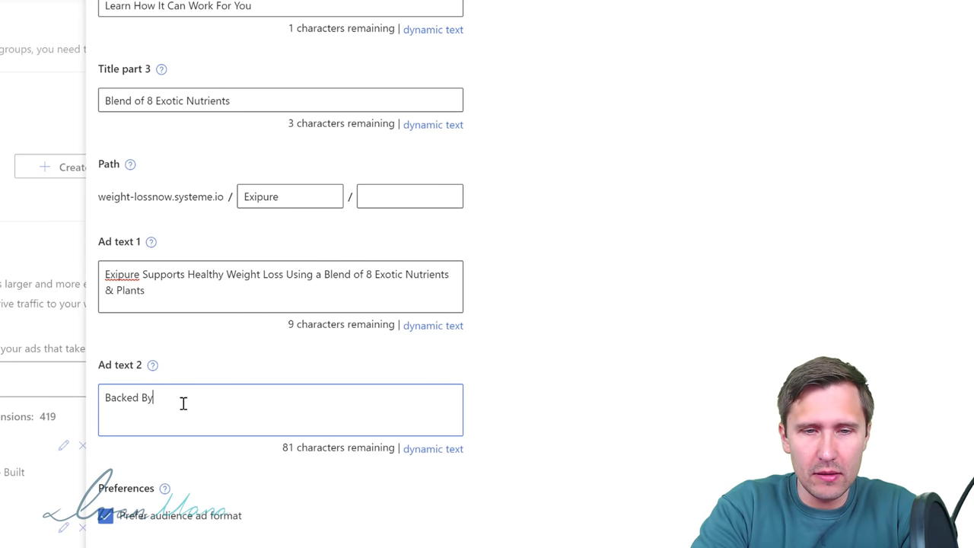
text( Clinical Rese)
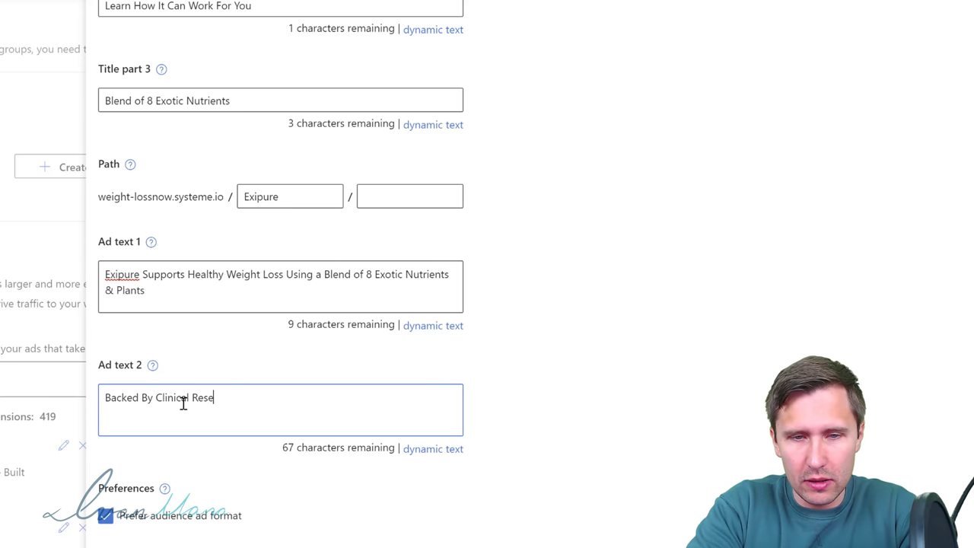
text(arch.)
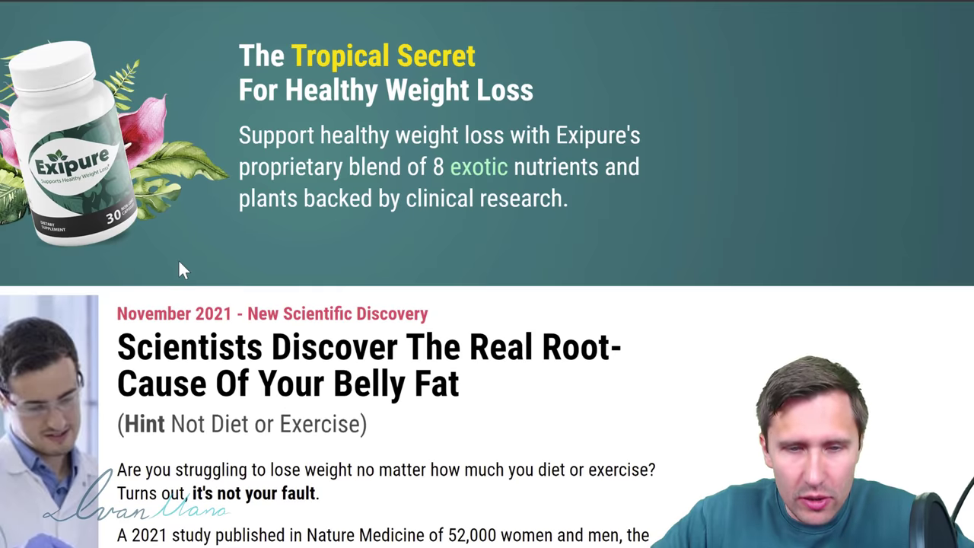
Step: Check the Exipure site's product support link and Terms page, then close the Terms page
scroll(178, 259, down, 10)
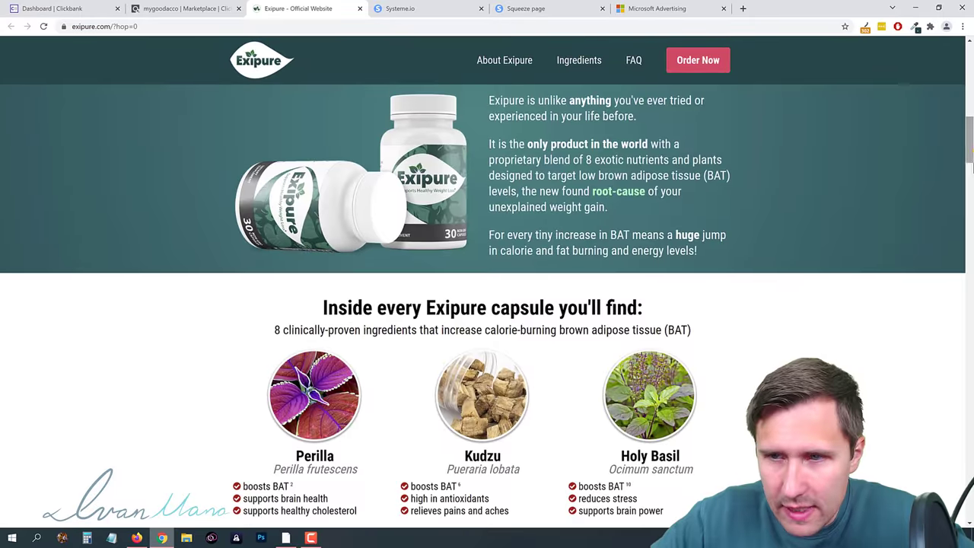
scroll(487, 304, down, 15)
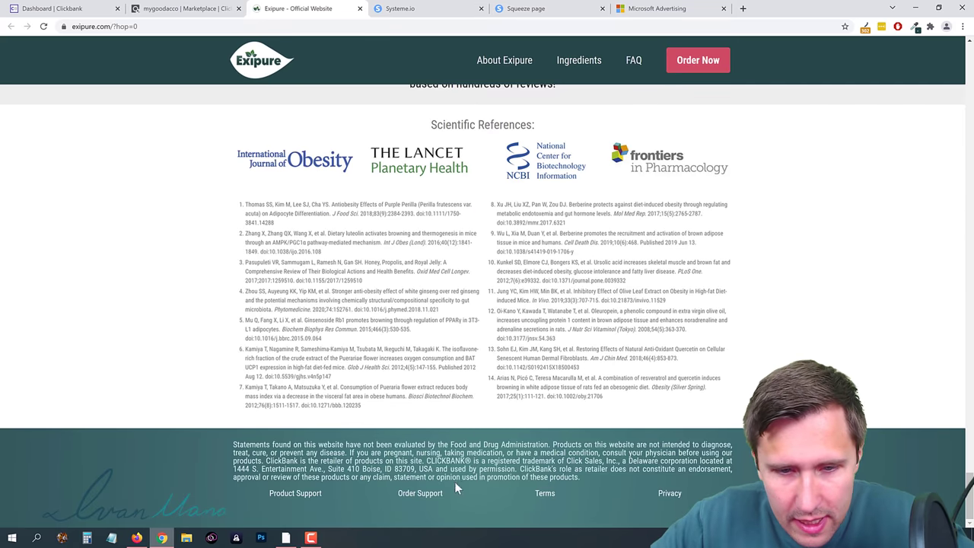
click(299, 496)
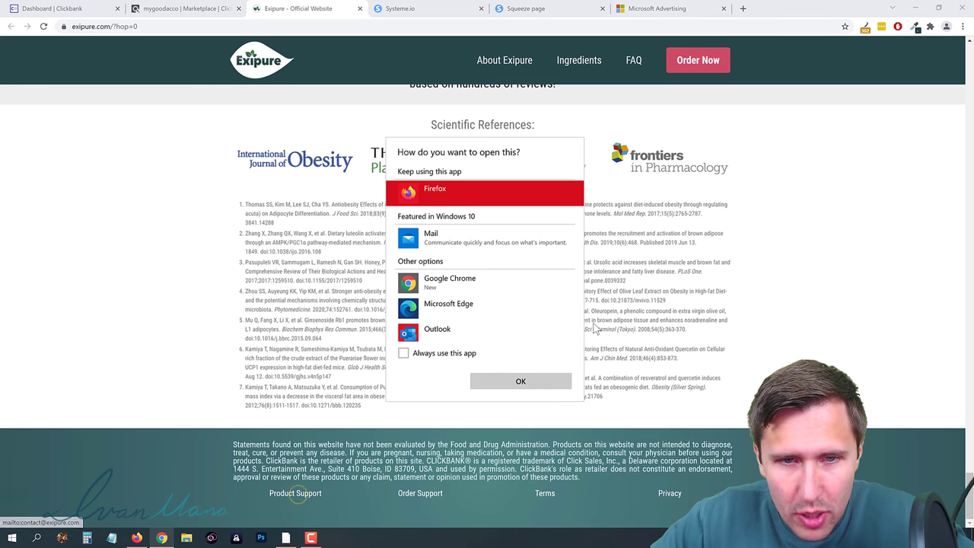
click(559, 445)
click(545, 495)
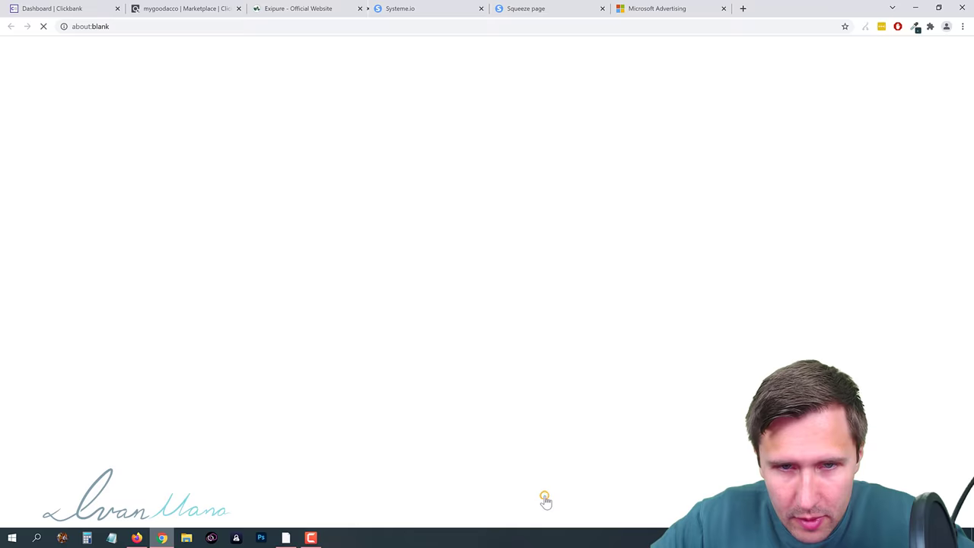
scroll(346, 283, down, 10)
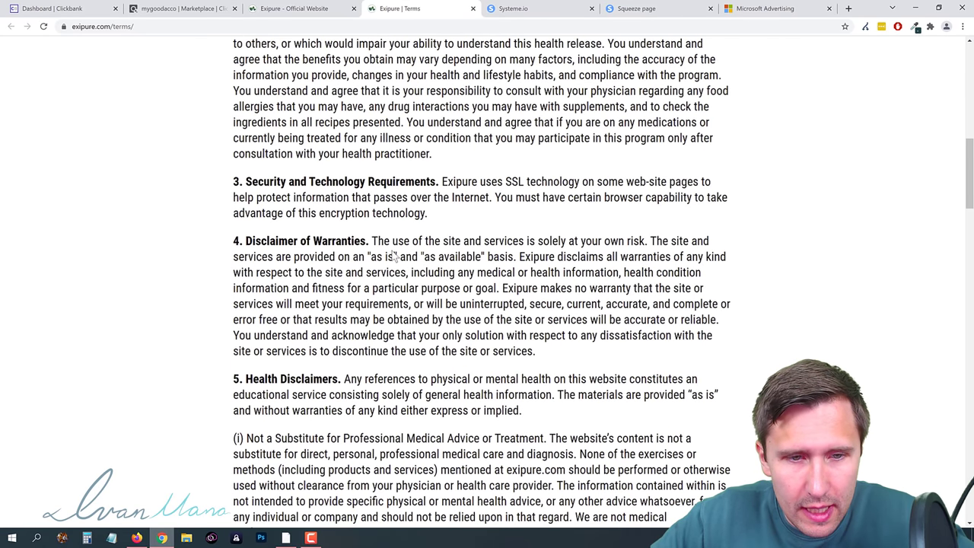
scroll(395, 256, down, 2)
click(473, 9)
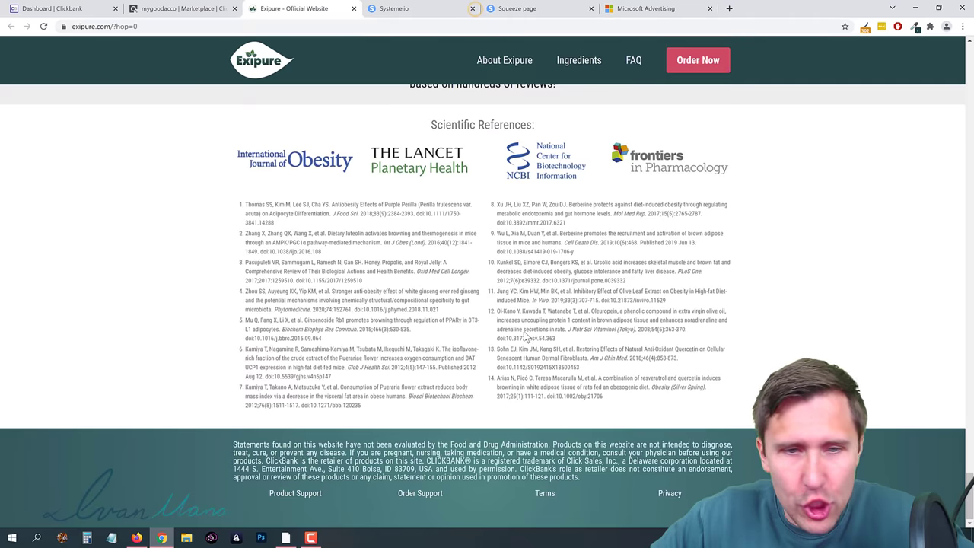
Step: Expand the FAQ answer to 'What if Exipure doesn't work for me?', then return to the ad form
scroll(500, 381, up, 6)
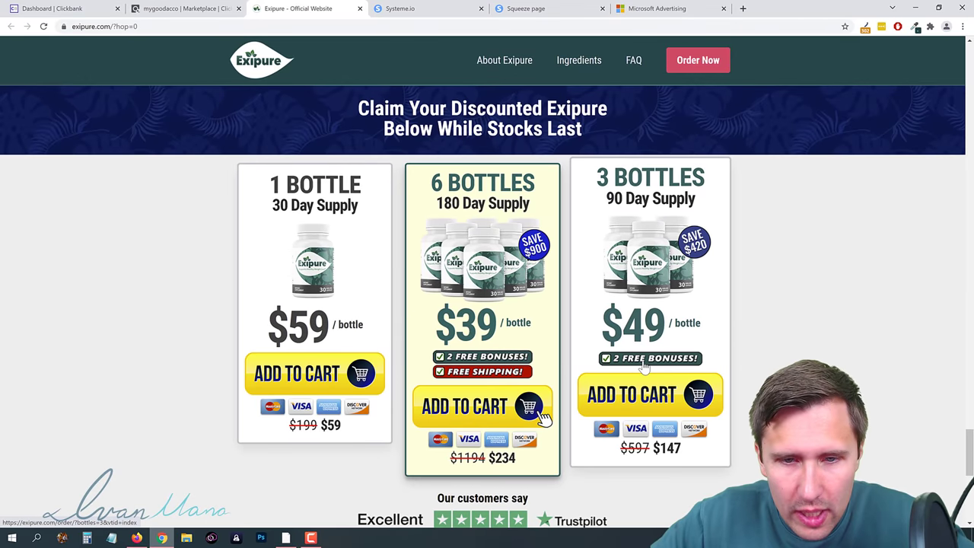
scroll(643, 365, up, 5)
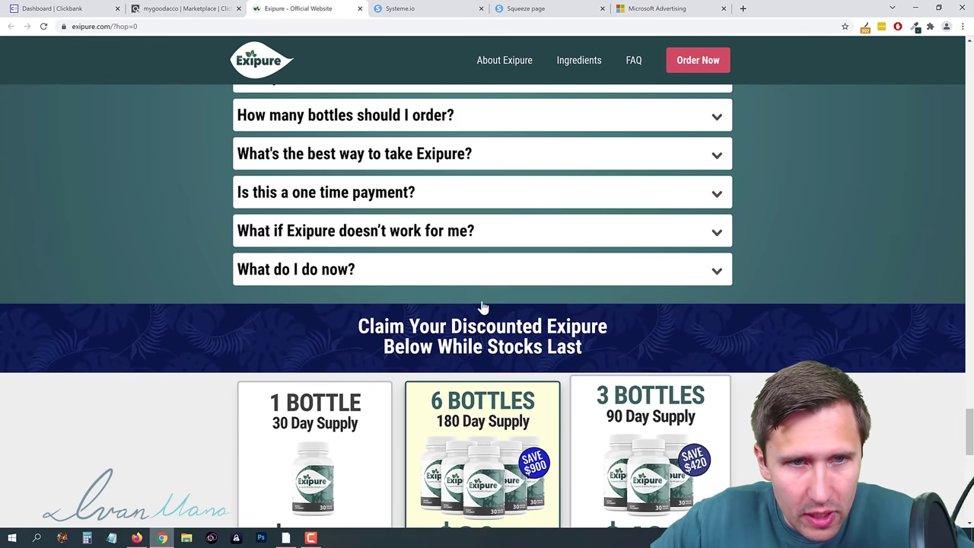
scroll(377, 268, up, 1)
scroll(318, 422, down, 2)
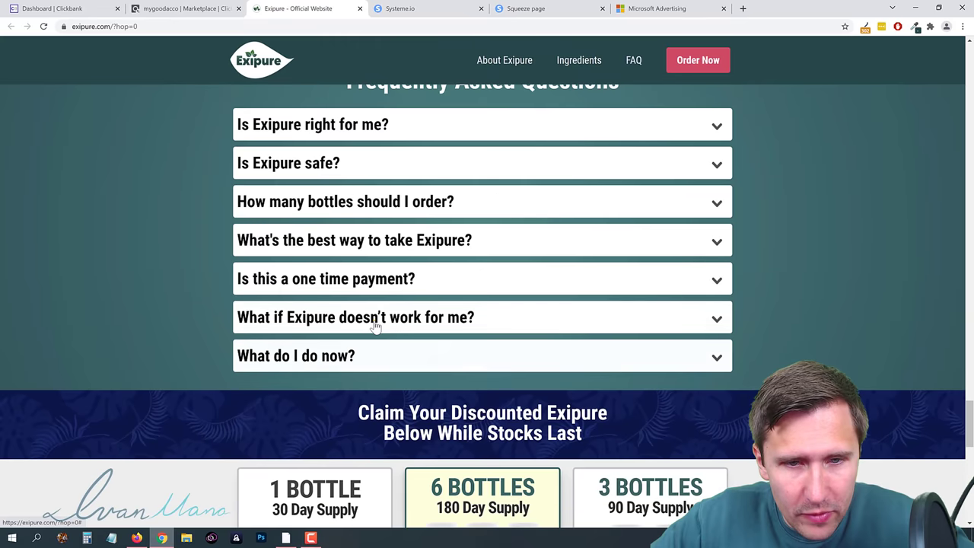
click(374, 319)
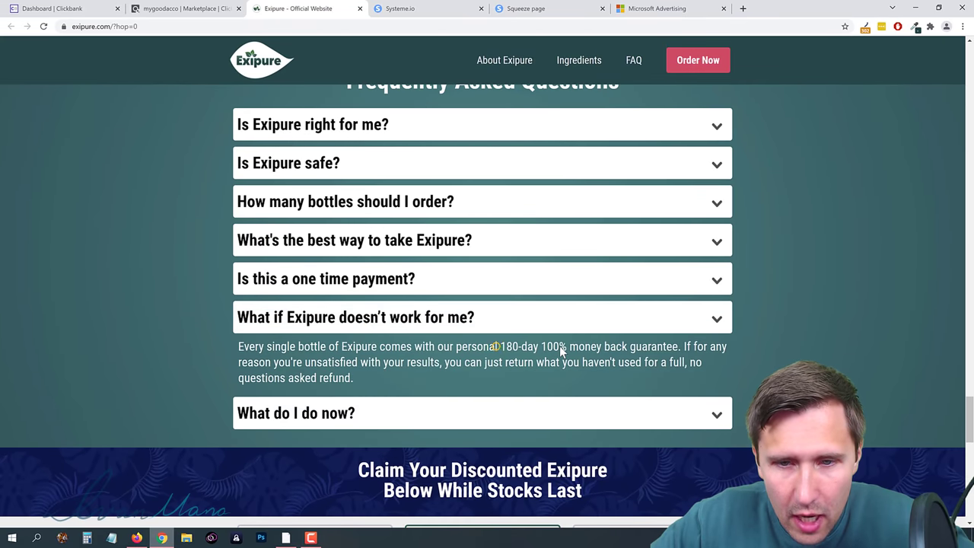
click(662, 8)
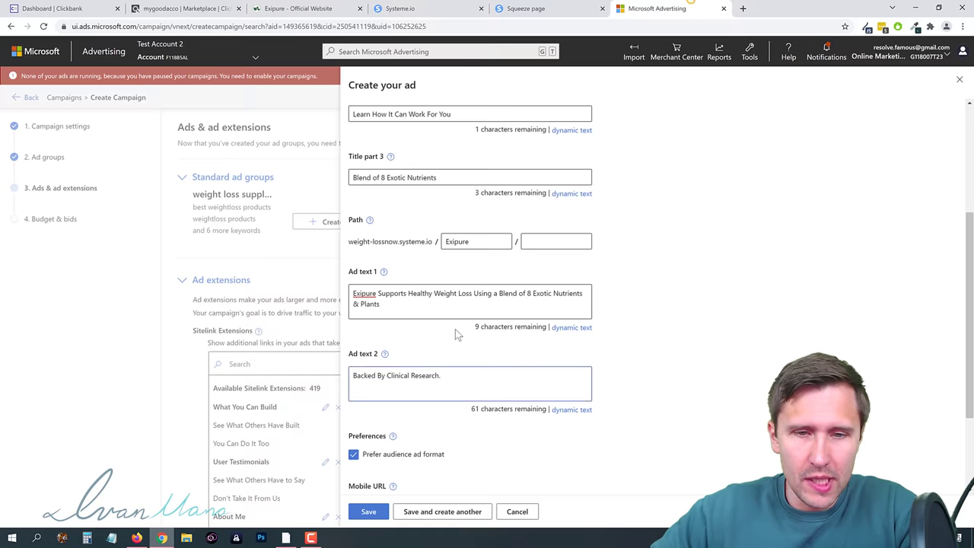
Step: Append '180-Day 100% Money-Back Guarantee' to Ad text 2, check the preview, and save the ad
text(180-Day )
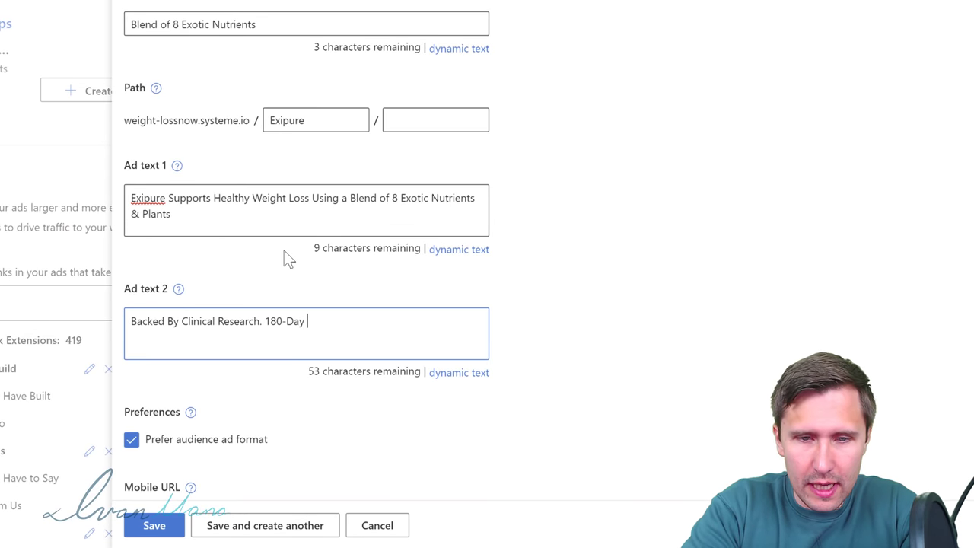
text(100% M)
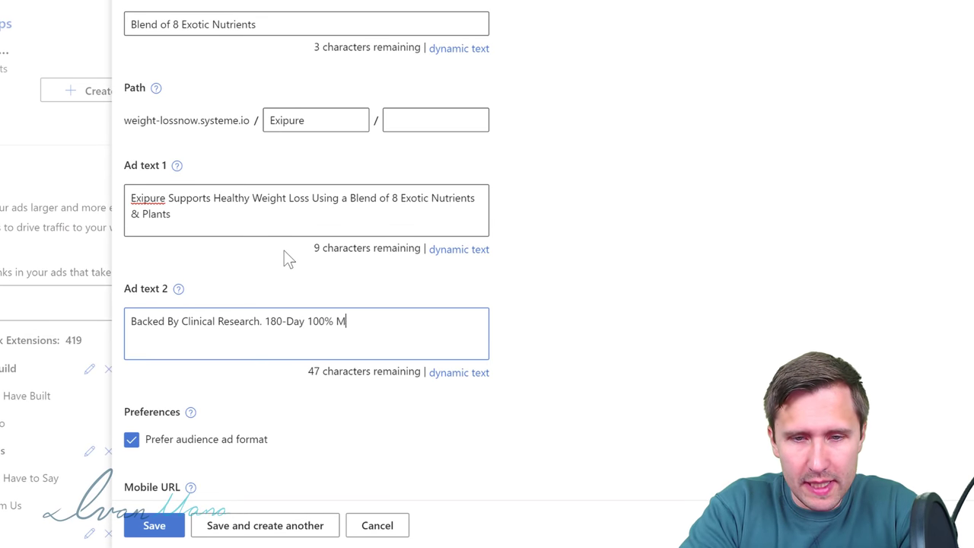
text(oney-Back Guara)
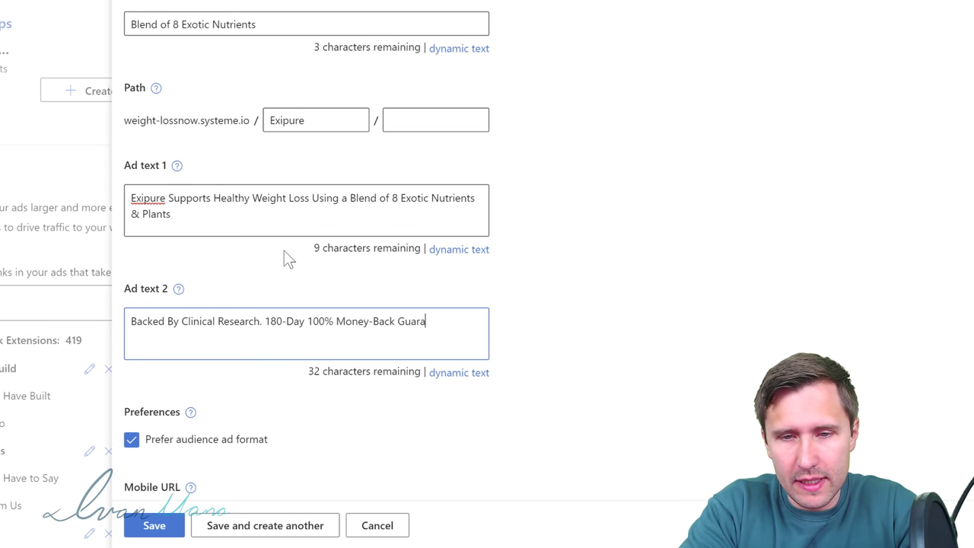
text(ntee)
scroll(462, 273, up, 1)
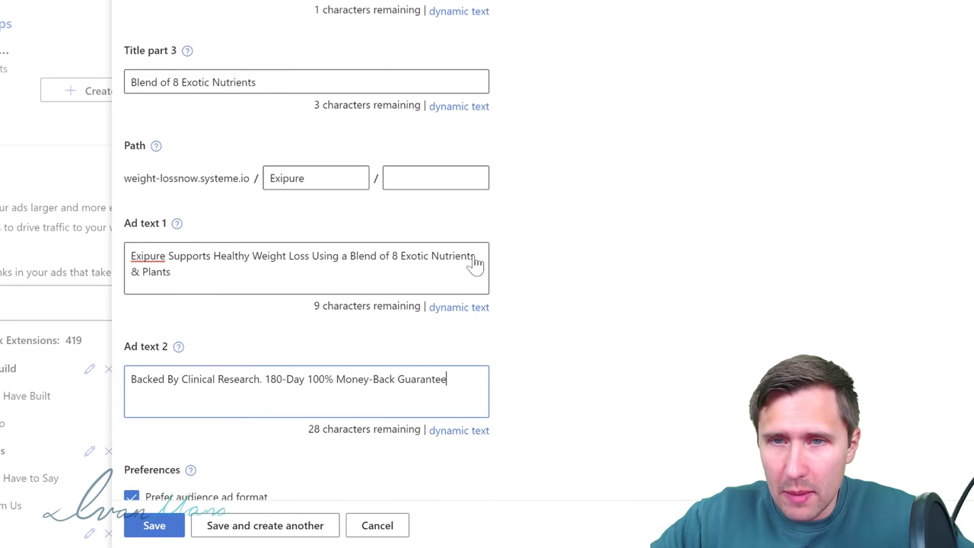
scroll(476, 263, up, 4)
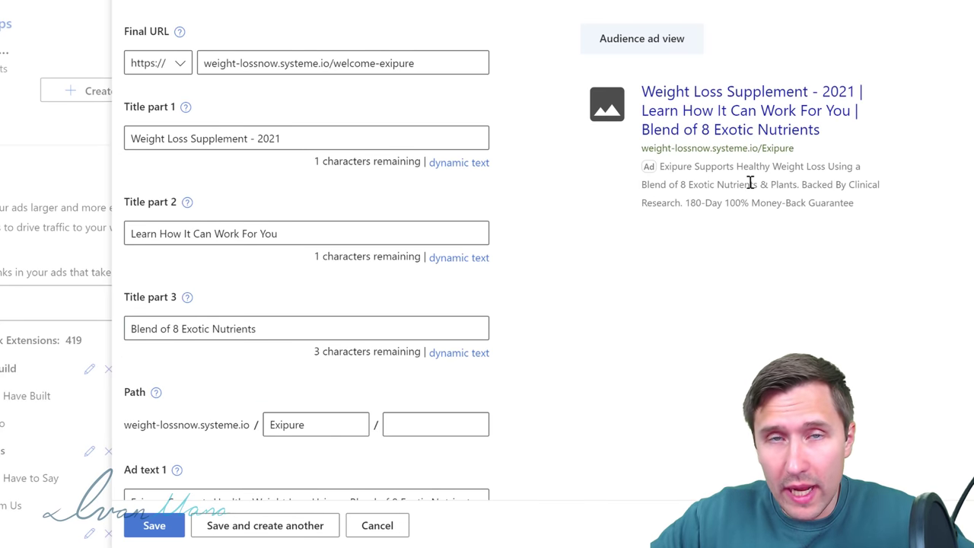
drag(813, 188, 850, 204)
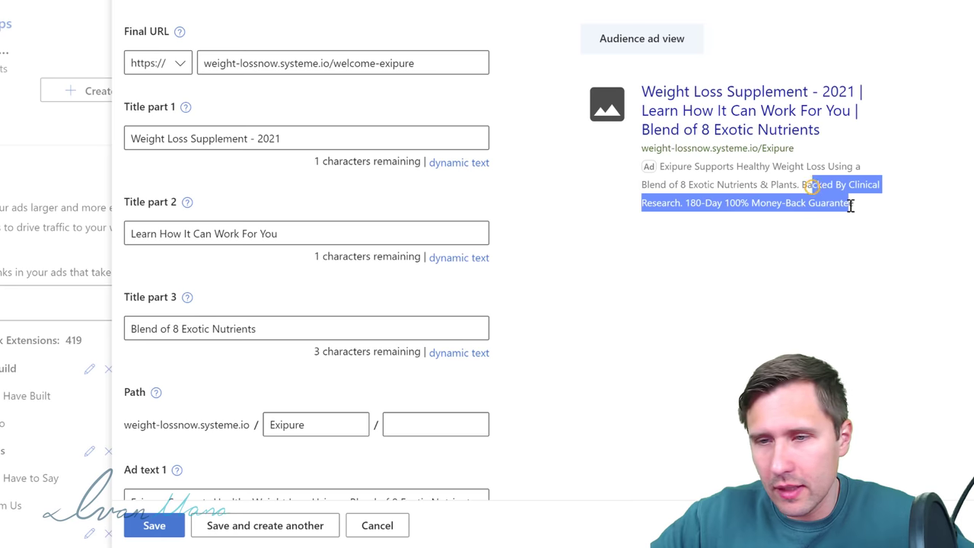
click(764, 211)
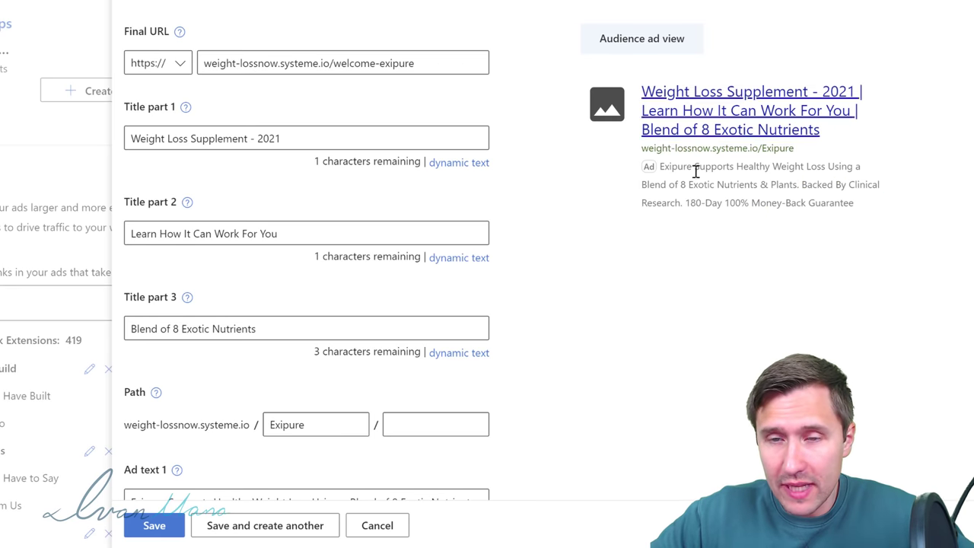
scroll(159, 467, down, 3)
click(156, 525)
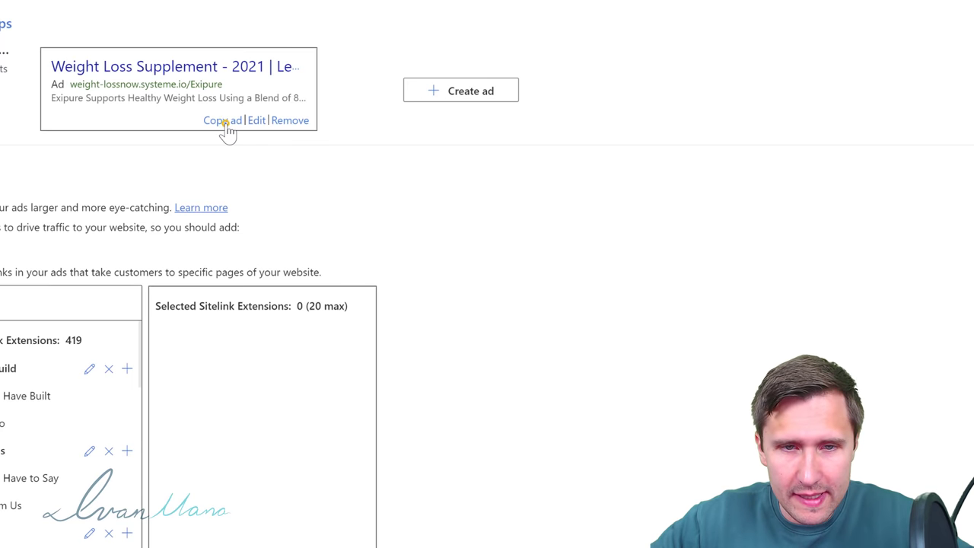
Step: Copy the first ad and save the copy with title part 2 'Get Started Right Now'
click(224, 122)
click(623, 120)
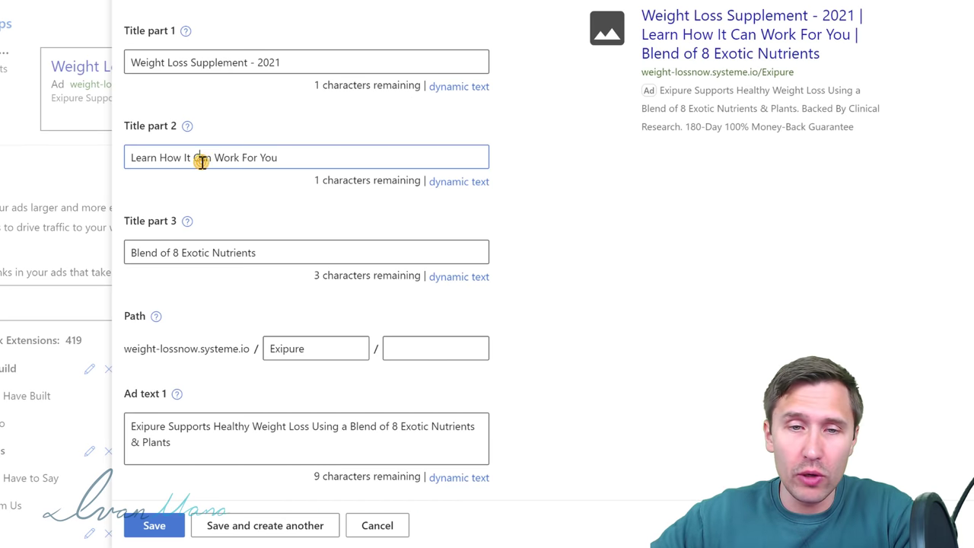
triple_click(202, 161)
text(Get Started Right Now)
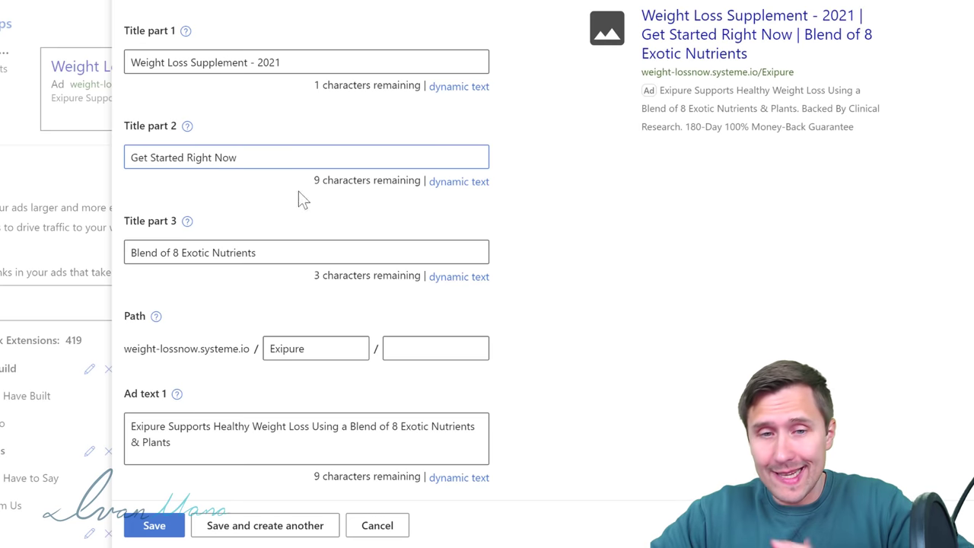
click(155, 525)
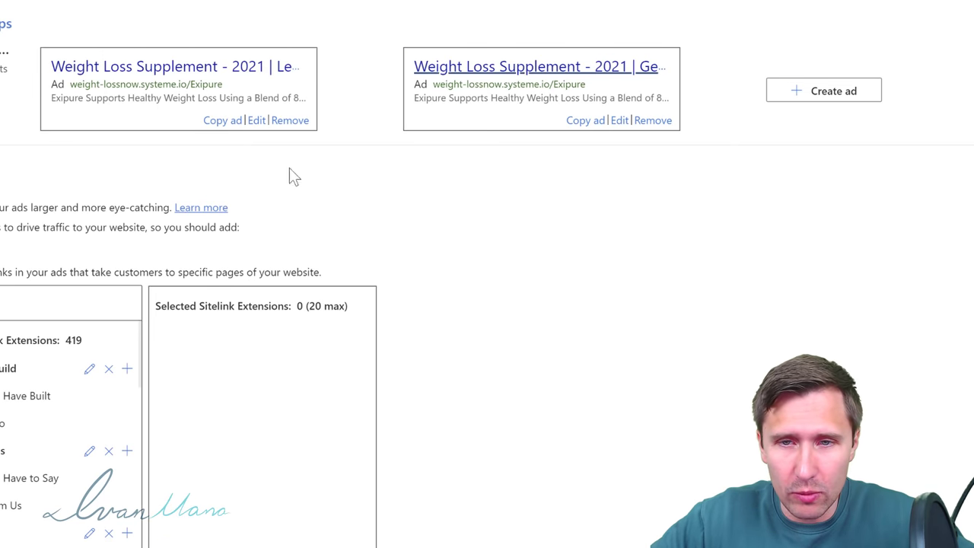
Step: Test the first ad's headline link through the squeeze page to the Exipure offer
click(182, 69)
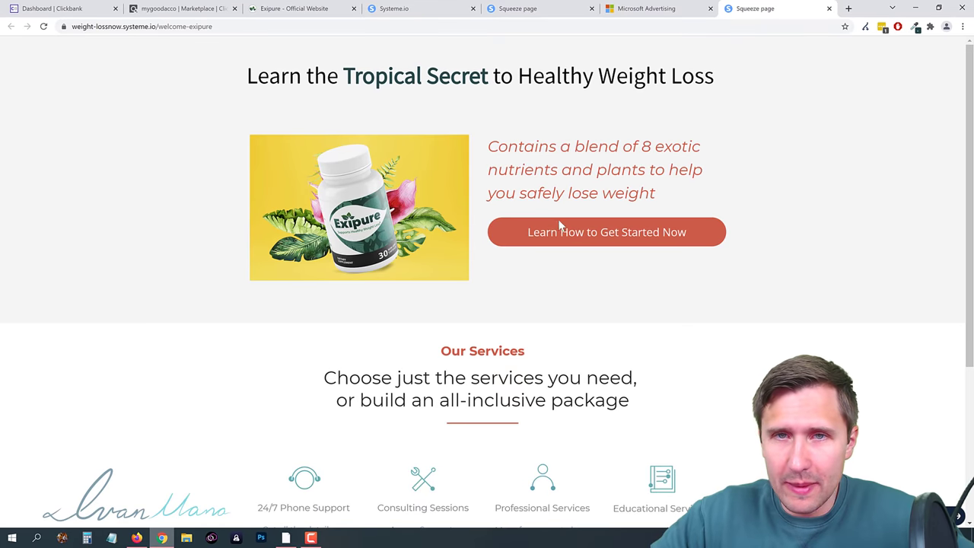
click(528, 236)
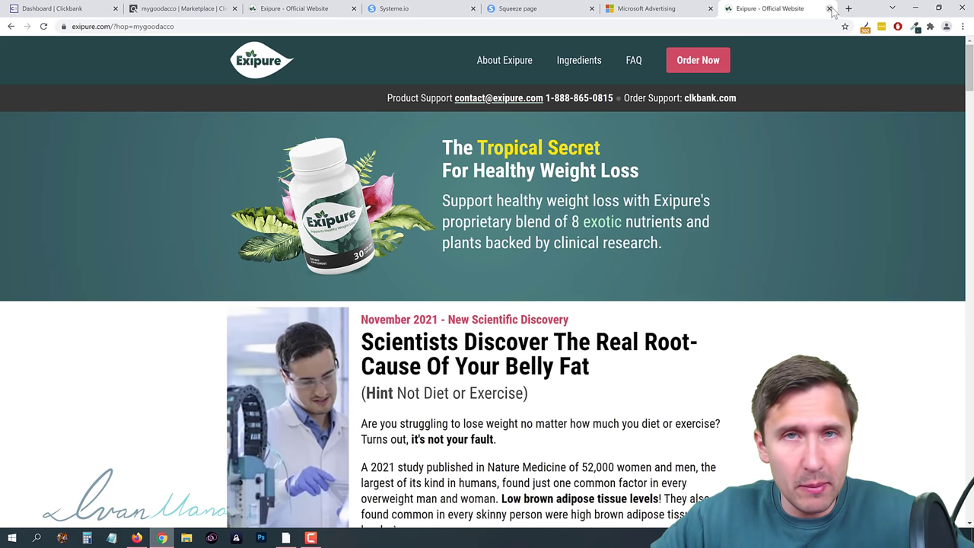
click(829, 9)
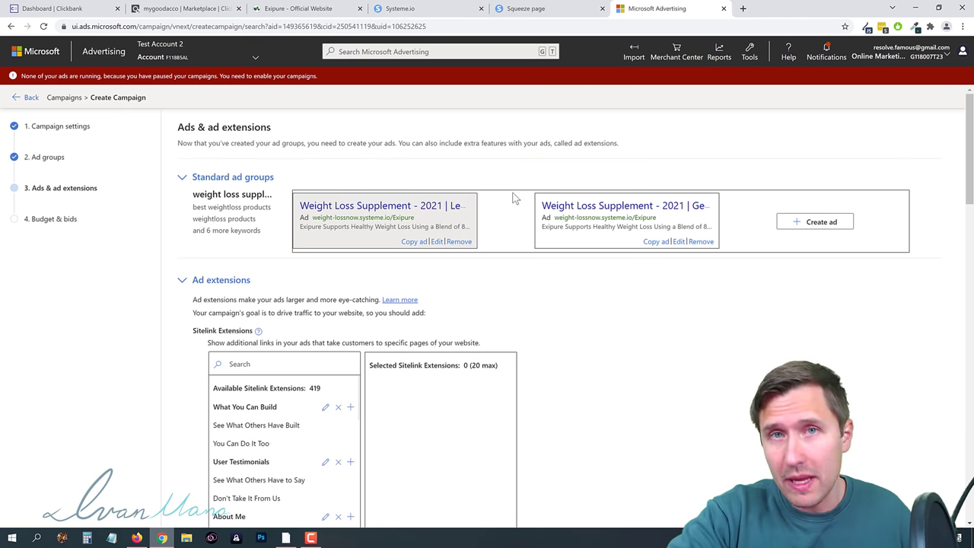
Step: Save the ads and extensions and continue to the Budget & bids step
scroll(454, 217, down, 2)
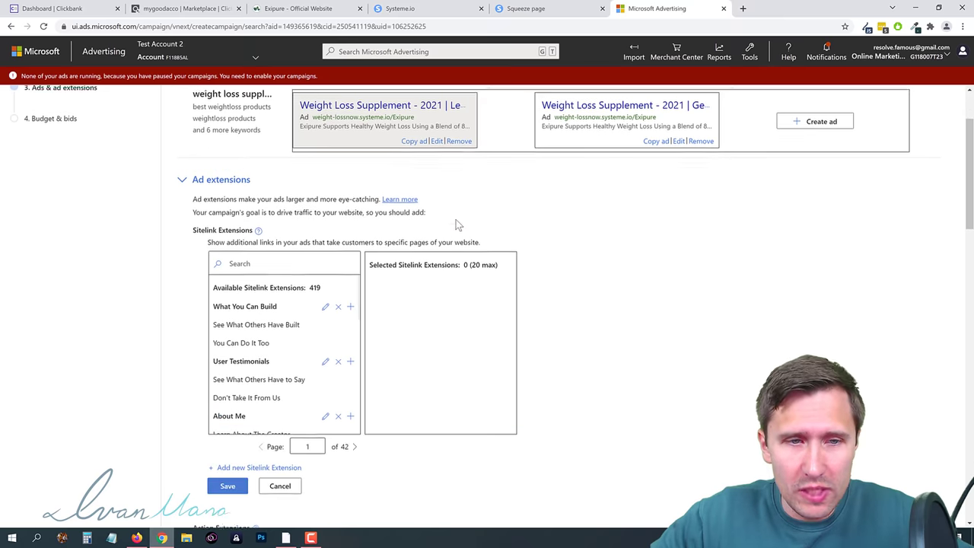
click(283, 345)
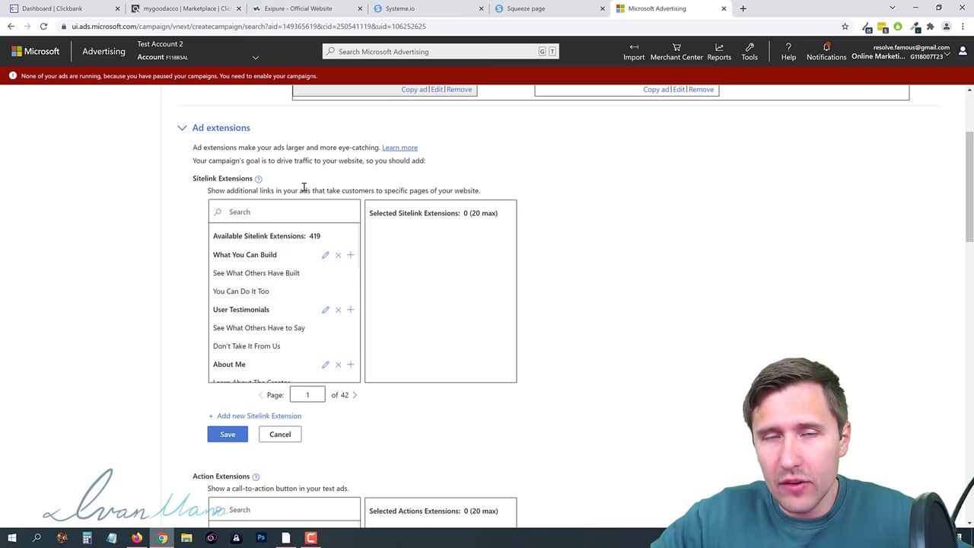
scroll(390, 215, down, 10)
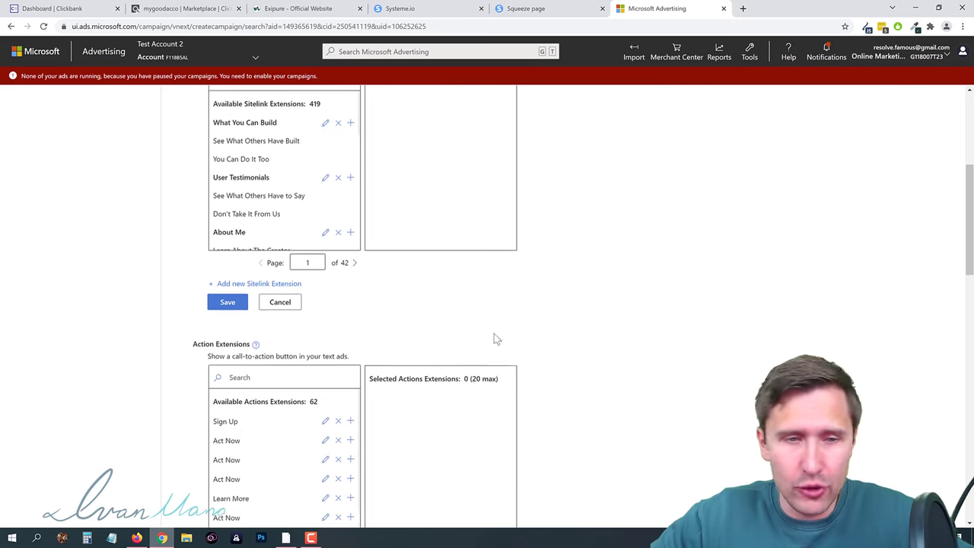
scroll(367, 371, down, 5)
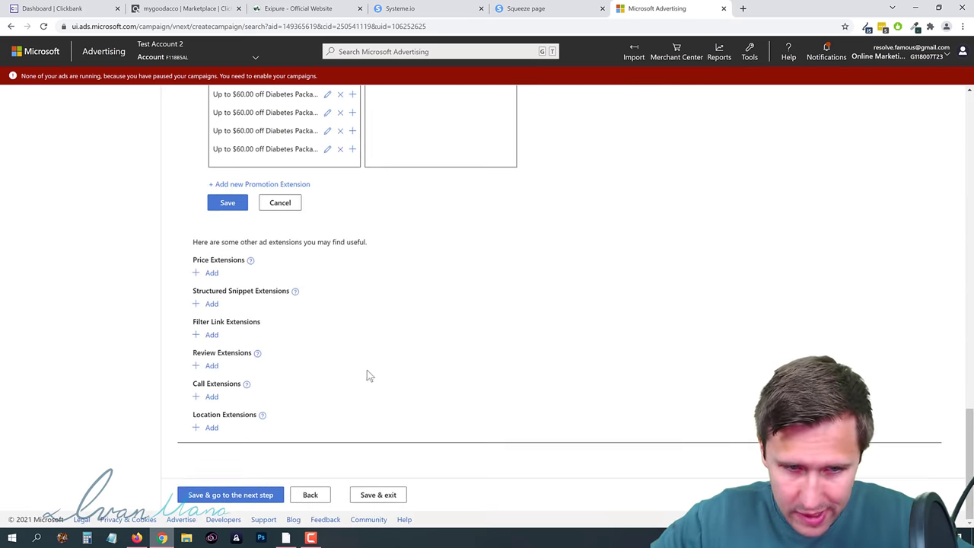
click(231, 496)
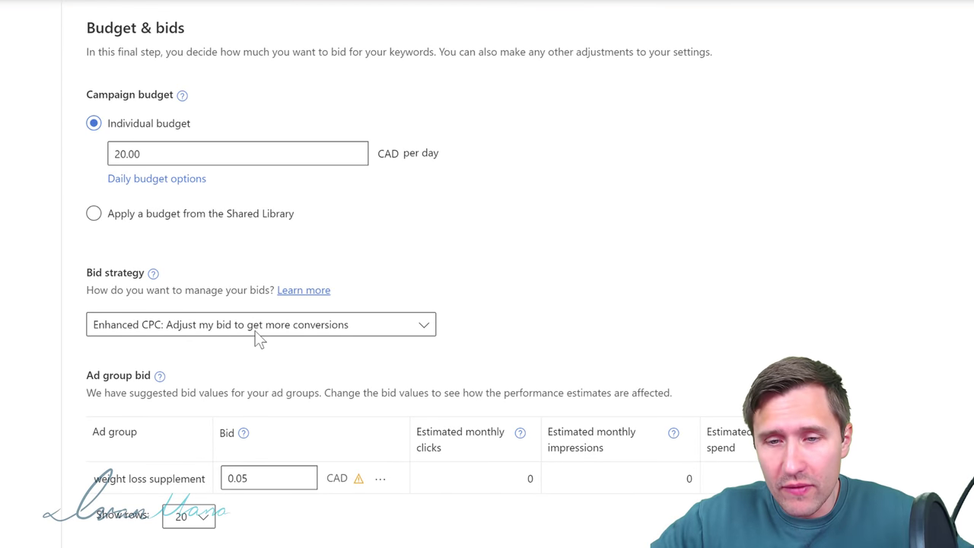
Step: Keep Enhanced CPC as the bid strategy and review the 20.00 CAD daily budget
click(232, 323)
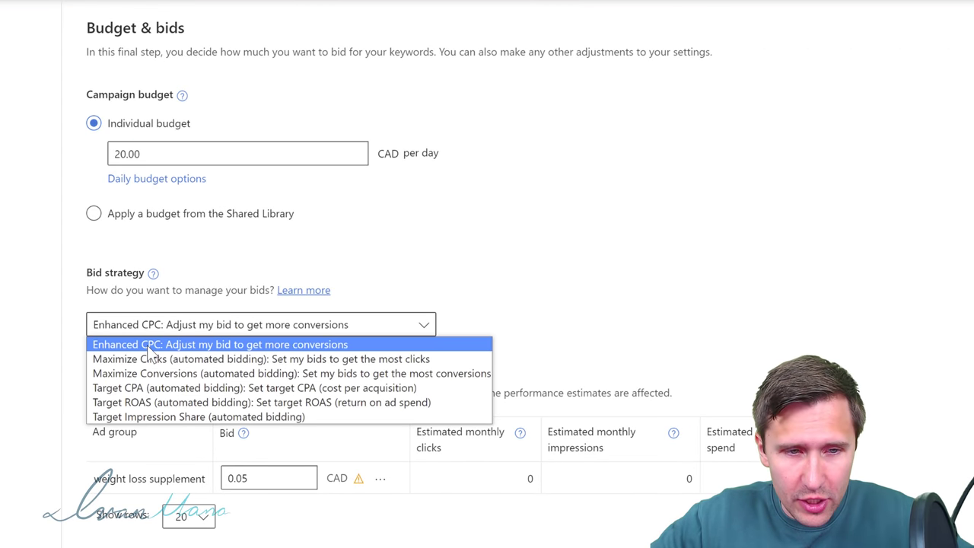
click(148, 347)
click(228, 147)
drag(100, 159, 178, 150)
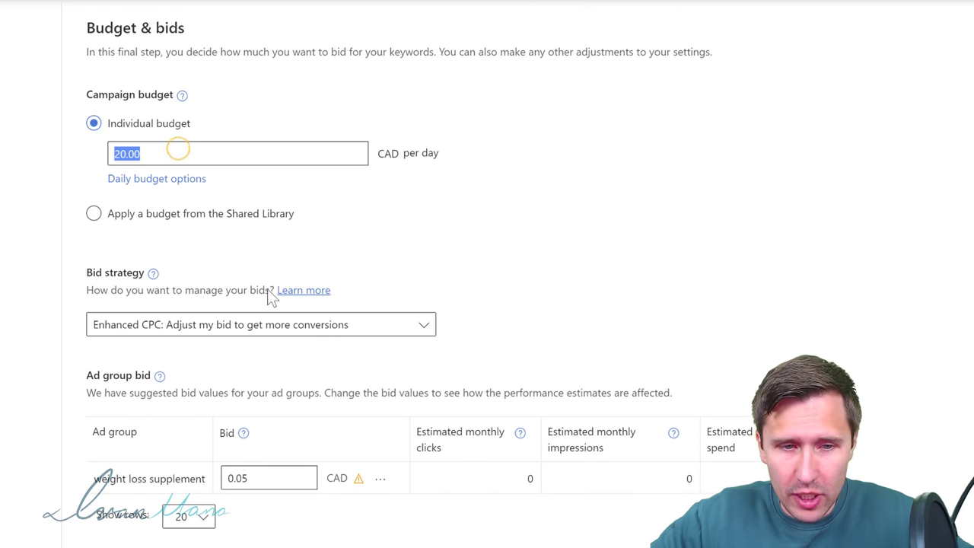
scroll(283, 332, down, 2)
click(279, 323)
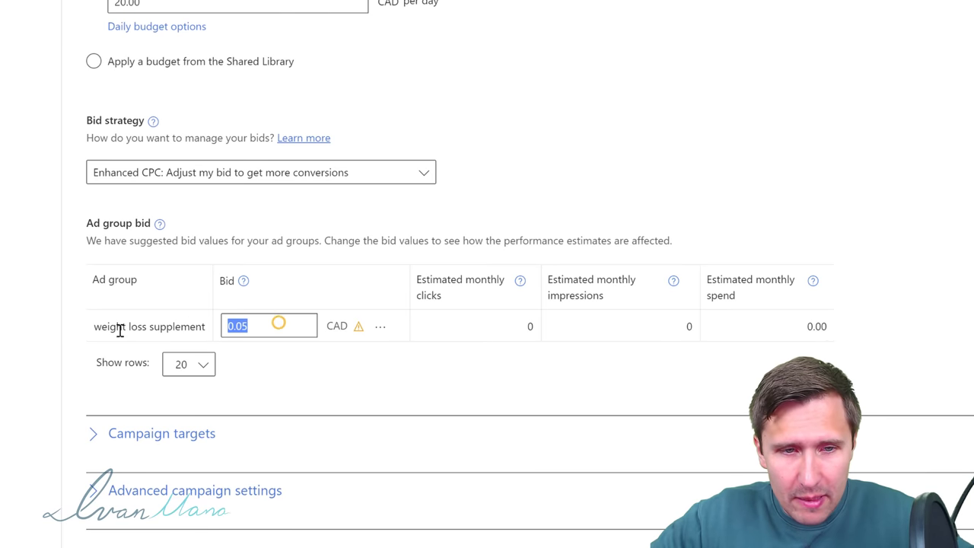
click(19, 329)
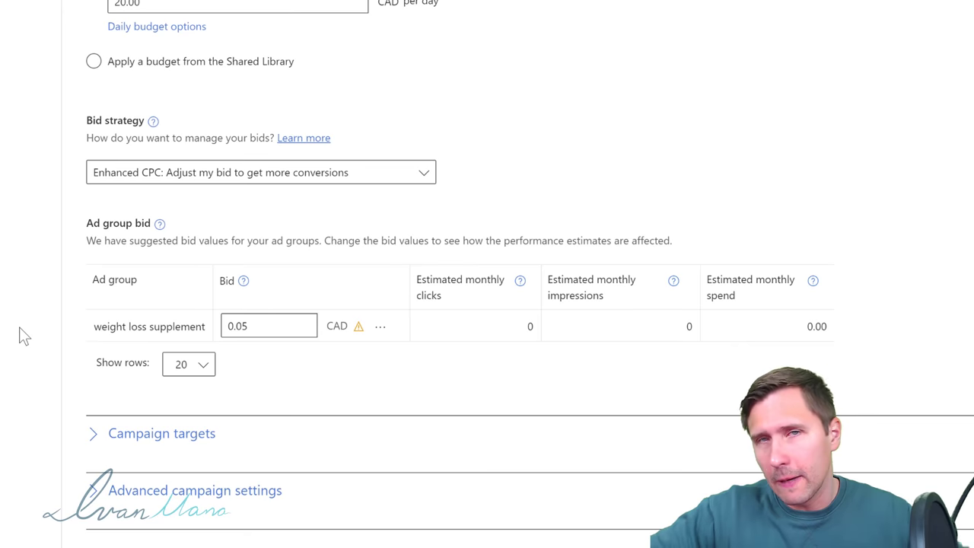
Step: Set the weight loss supplement ad group bid to .25 and review the estimates: 1 click, 34 impressions
click(263, 330)
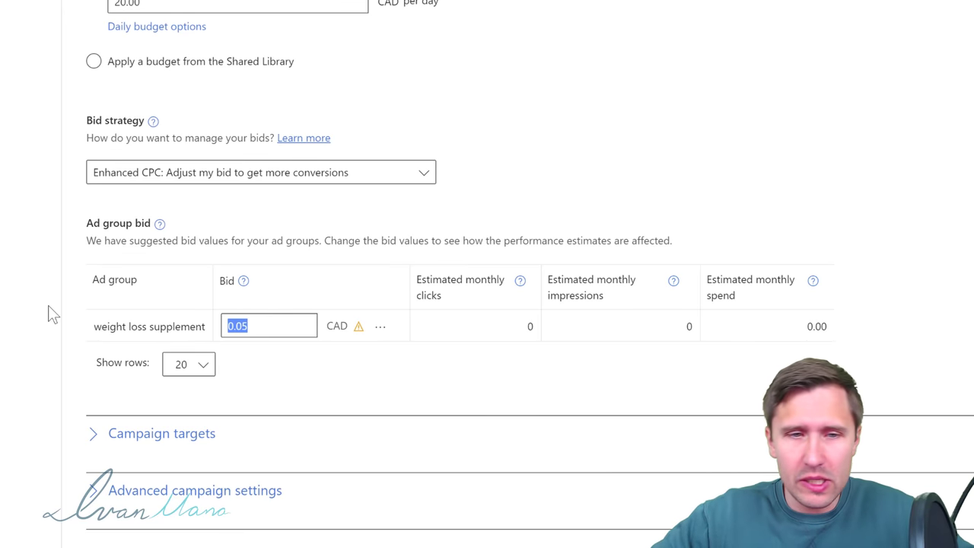
text(.25)
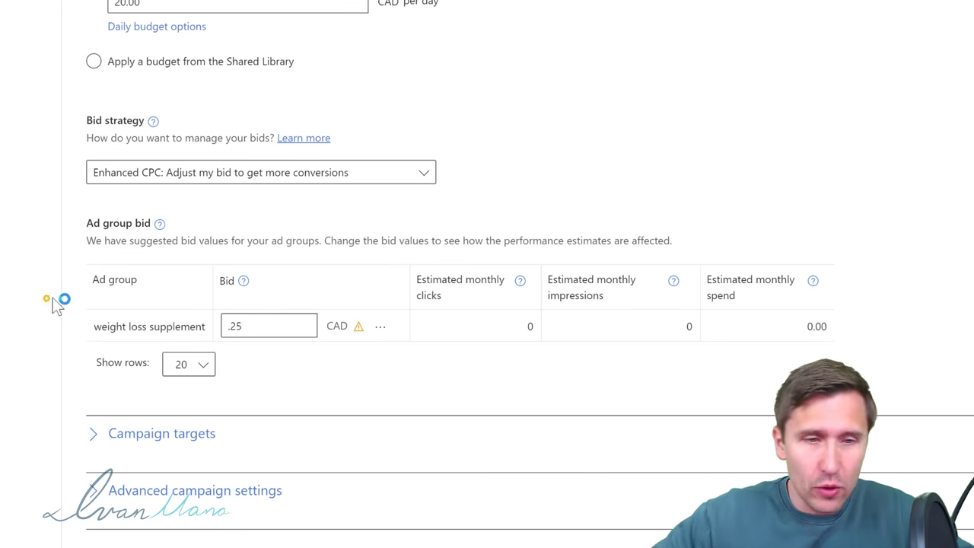
click(53, 297)
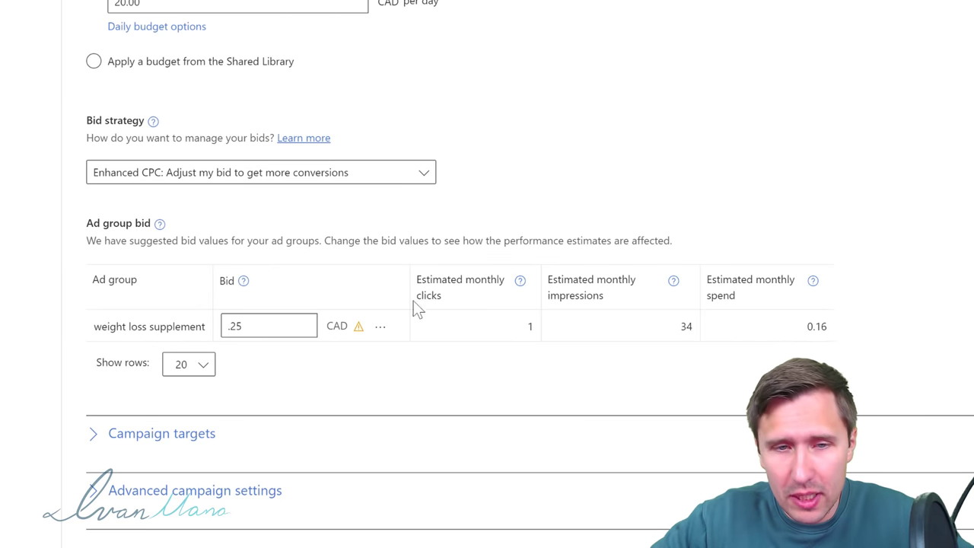
drag(635, 326, 845, 322)
click(926, 254)
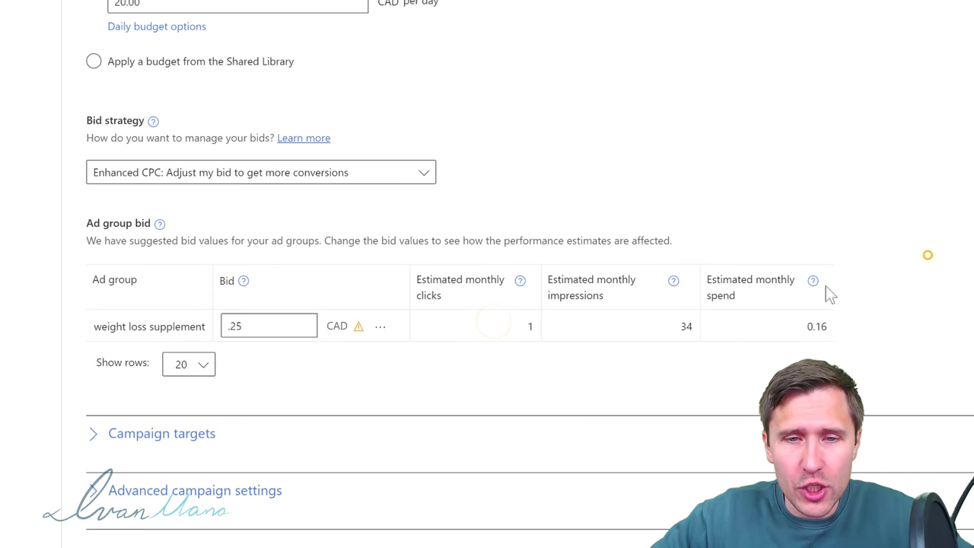
drag(552, 326, 533, 325)
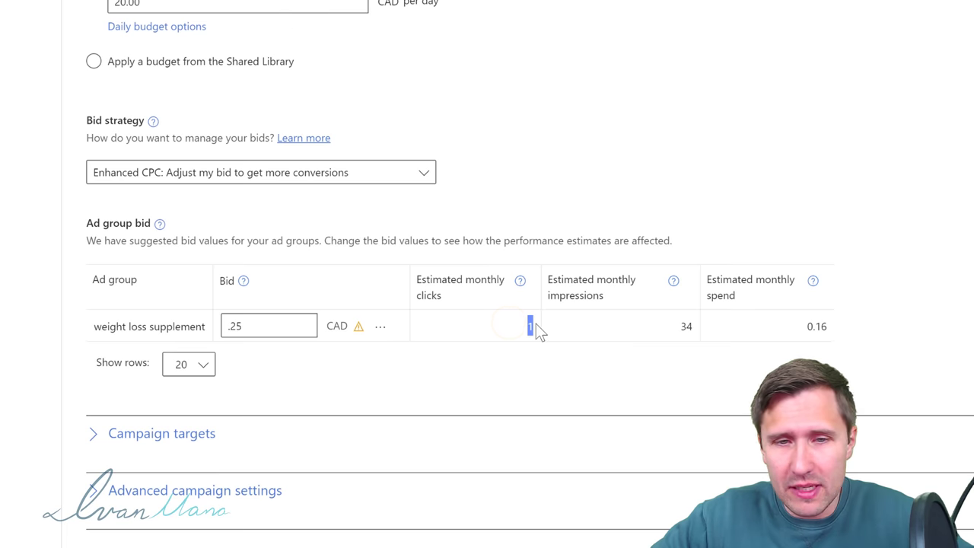
drag(694, 325, 649, 325)
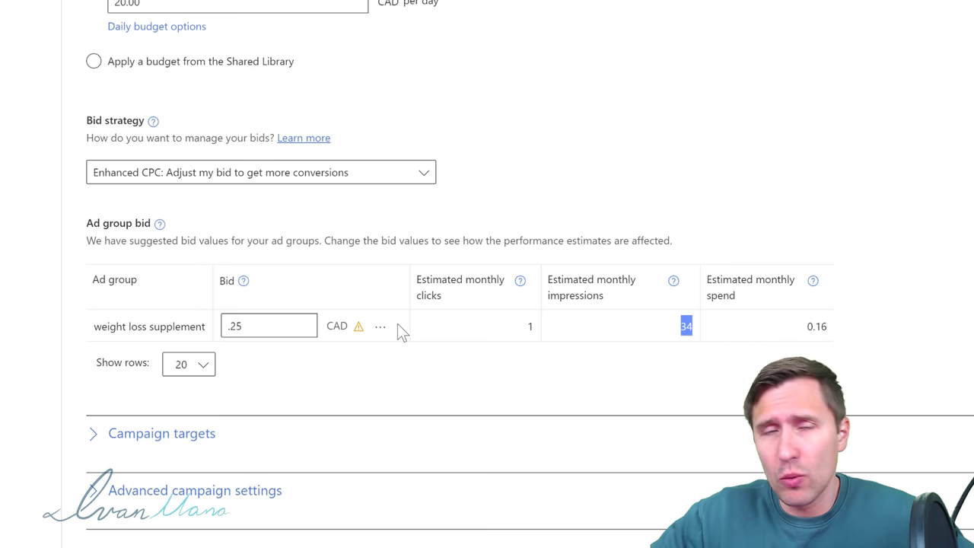
double_click(265, 325)
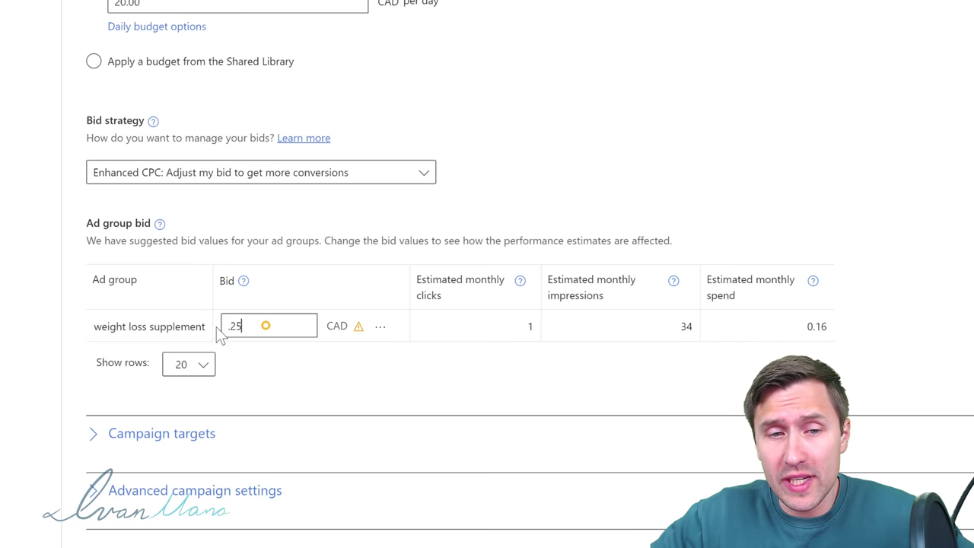
click(2, 327)
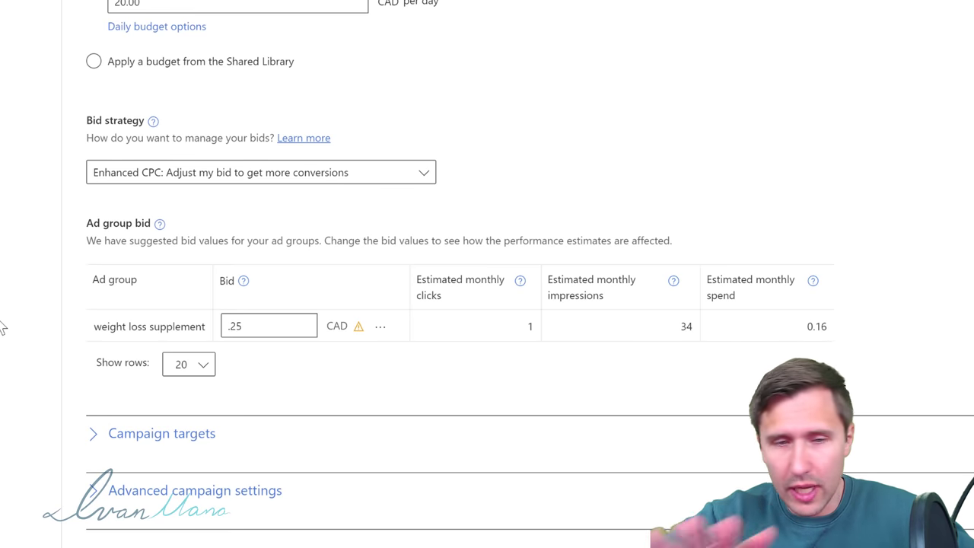
scroll(426, 433, down, 2)
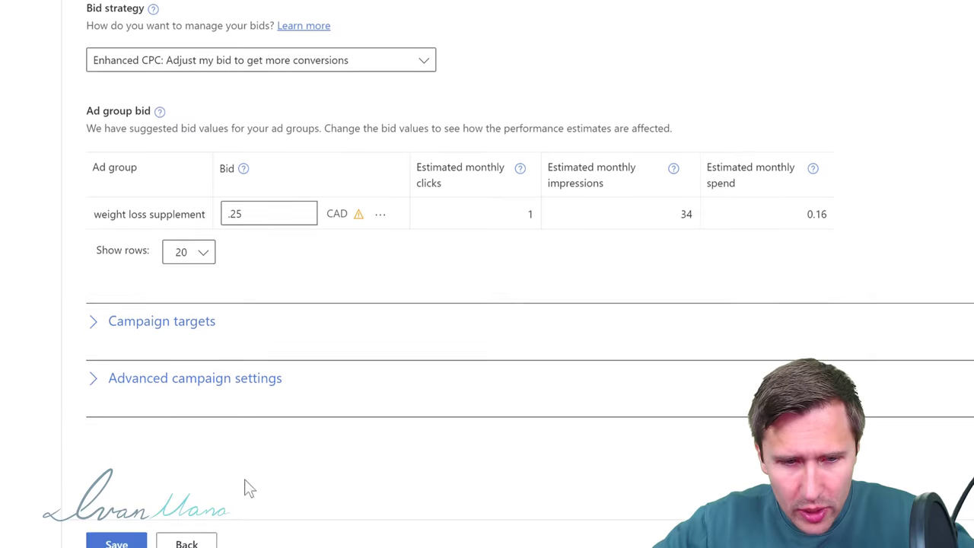
Step: Save the Exipure - YT campaign and dismiss the confirmation so it won't show again
click(118, 501)
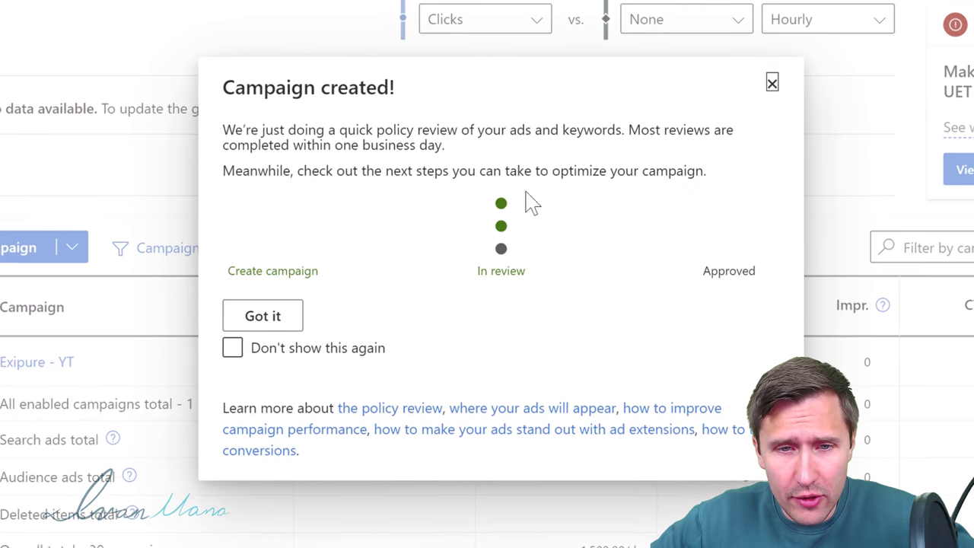
click(342, 346)
click(283, 320)
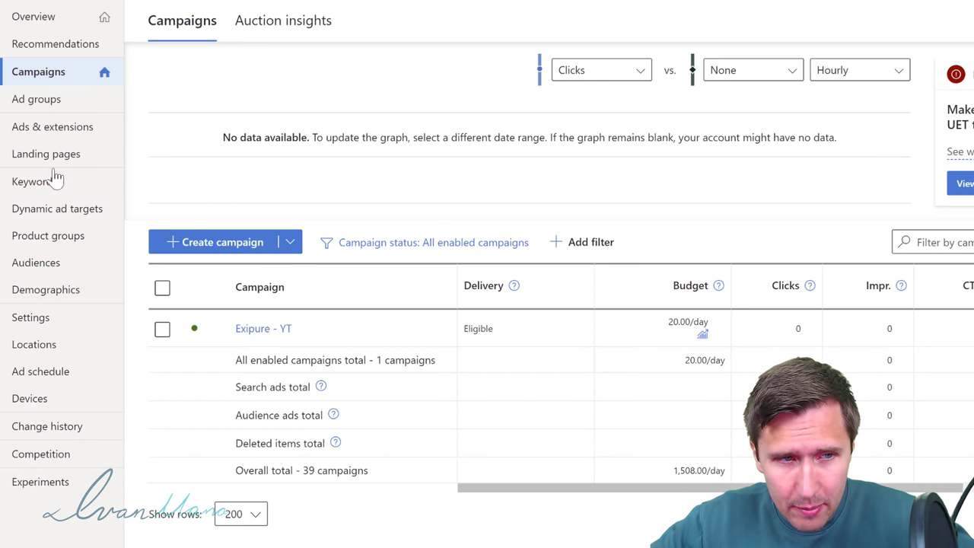
Step: Check the ads list and preview the second ad's landing page
click(37, 127)
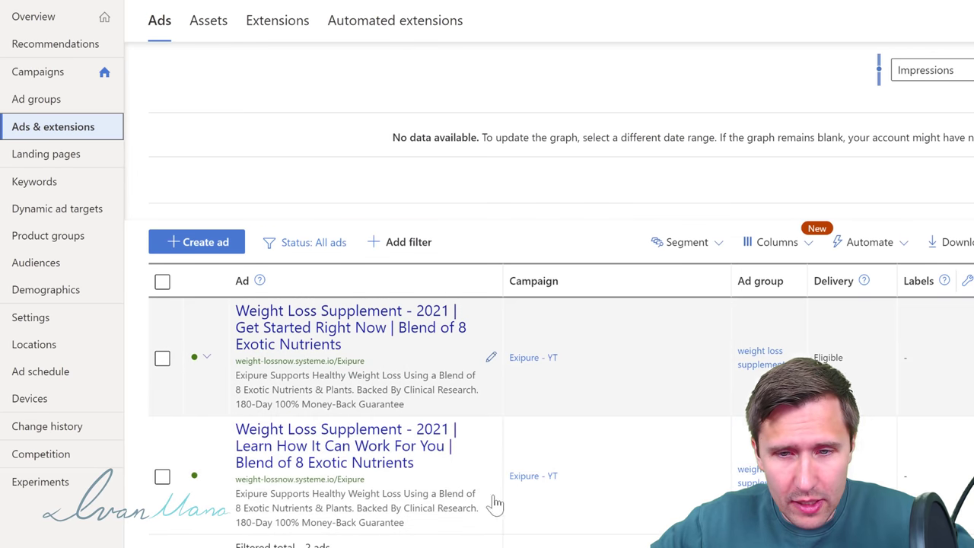
click(322, 445)
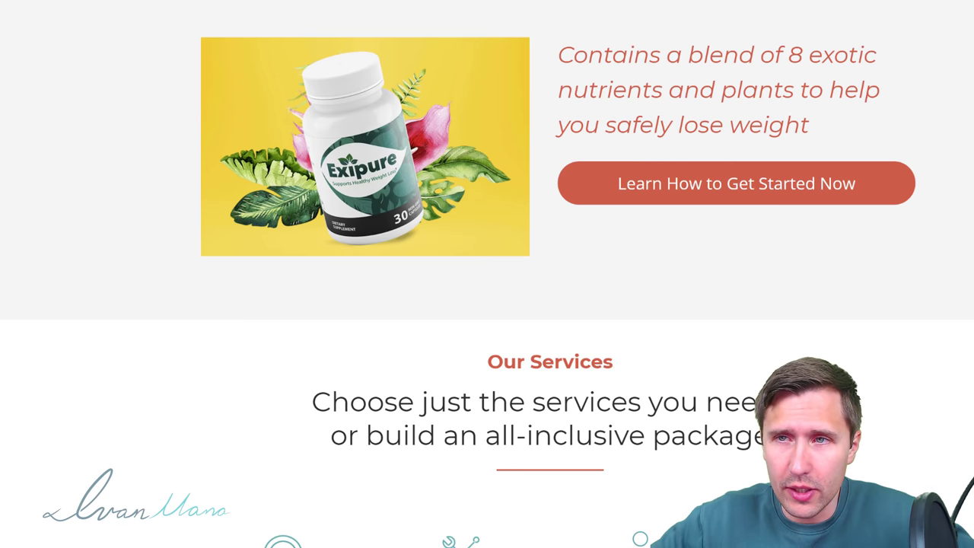
key(ctrl+w)
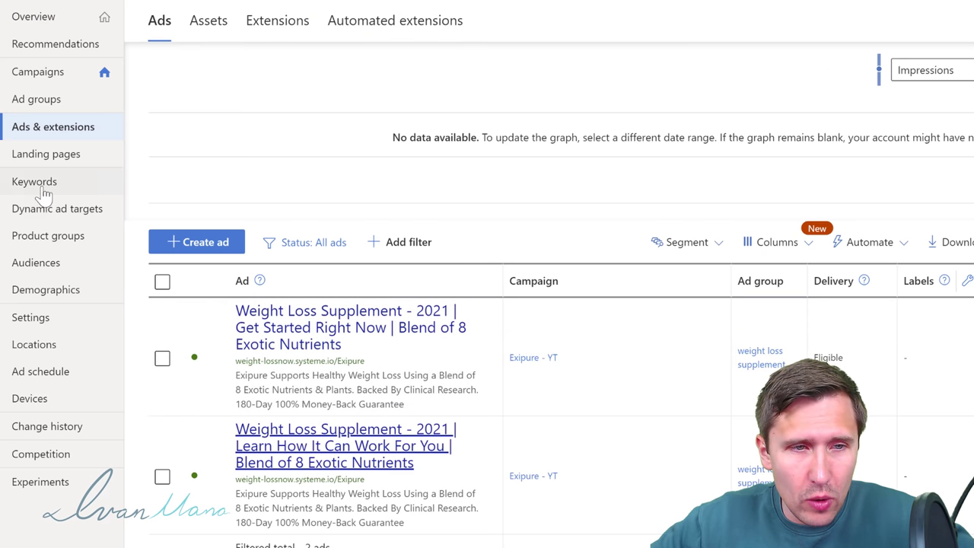
Step: Change all eight weightloss keywords from Broad match to Phrase match in one bulk edit
click(43, 190)
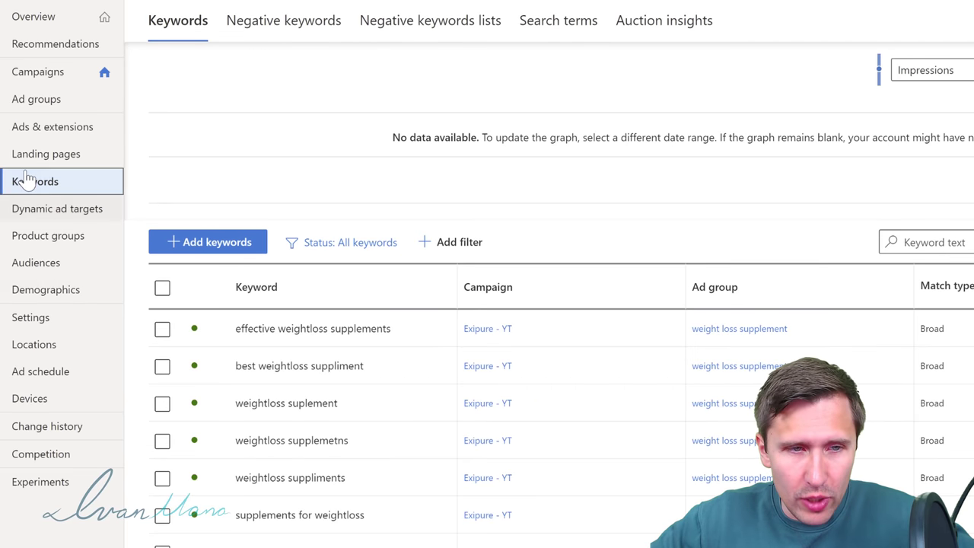
scroll(963, 298, down, 1)
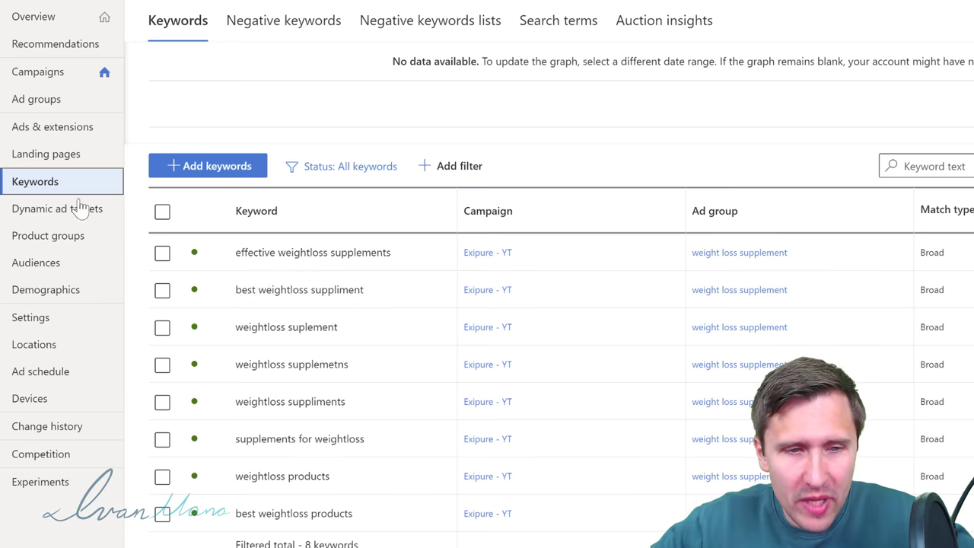
click(162, 213)
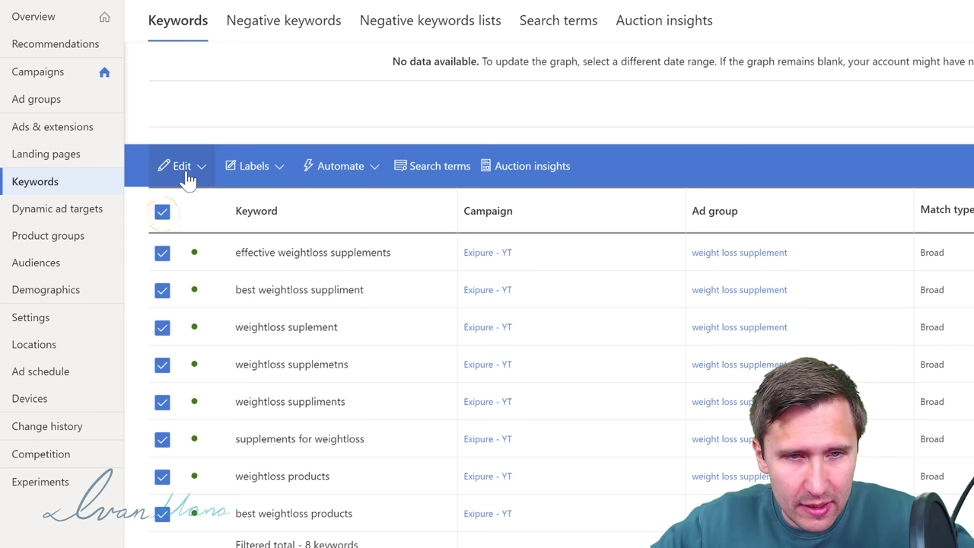
click(184, 169)
click(202, 342)
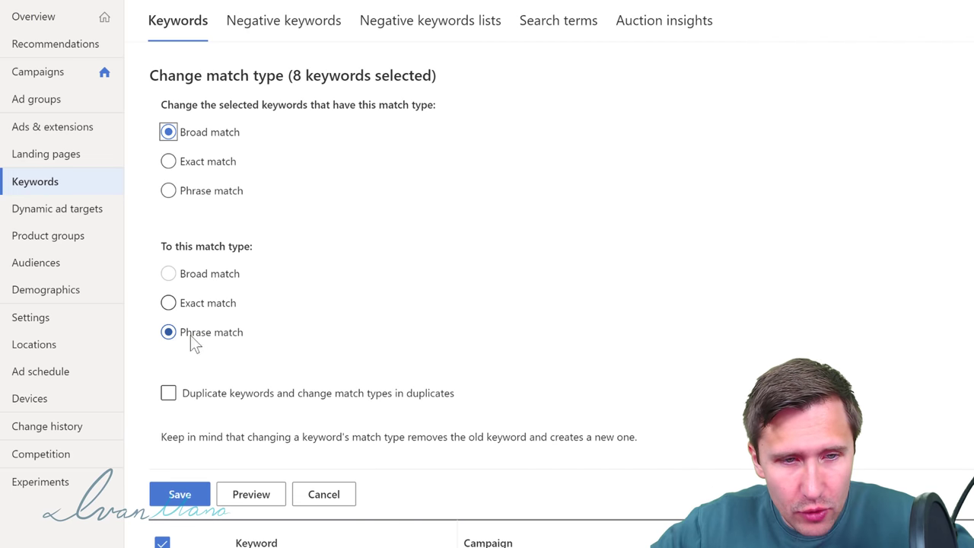
click(187, 483)
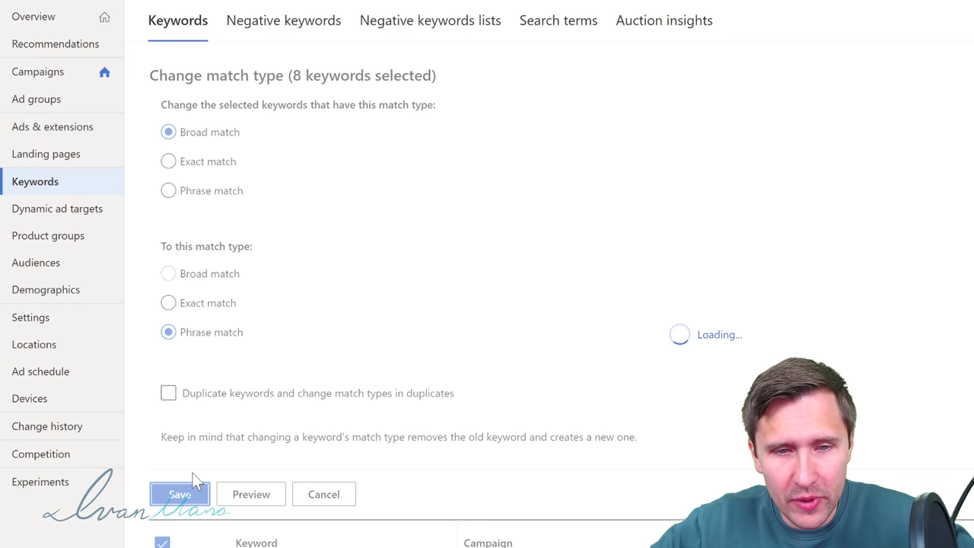
scroll(822, 365, down, 2)
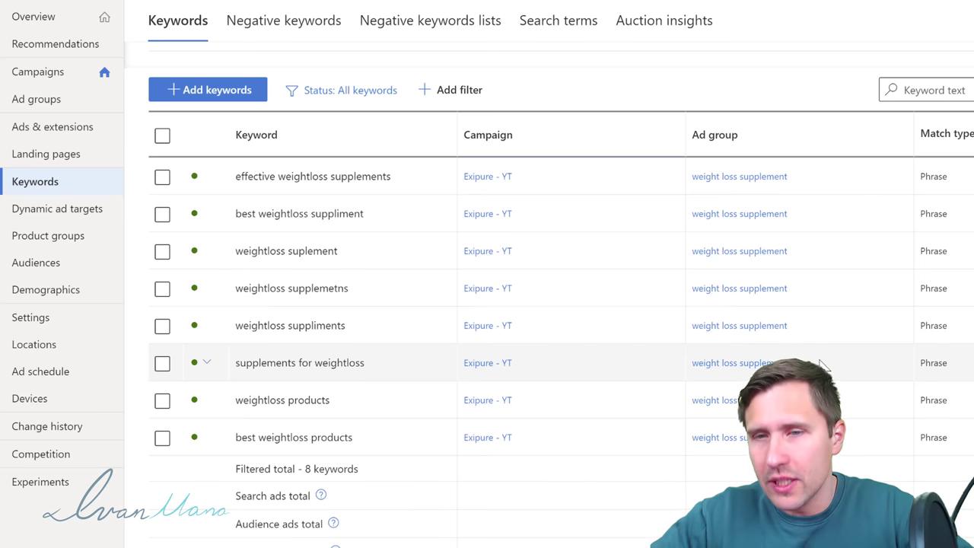
scroll(442, 373, up, 2)
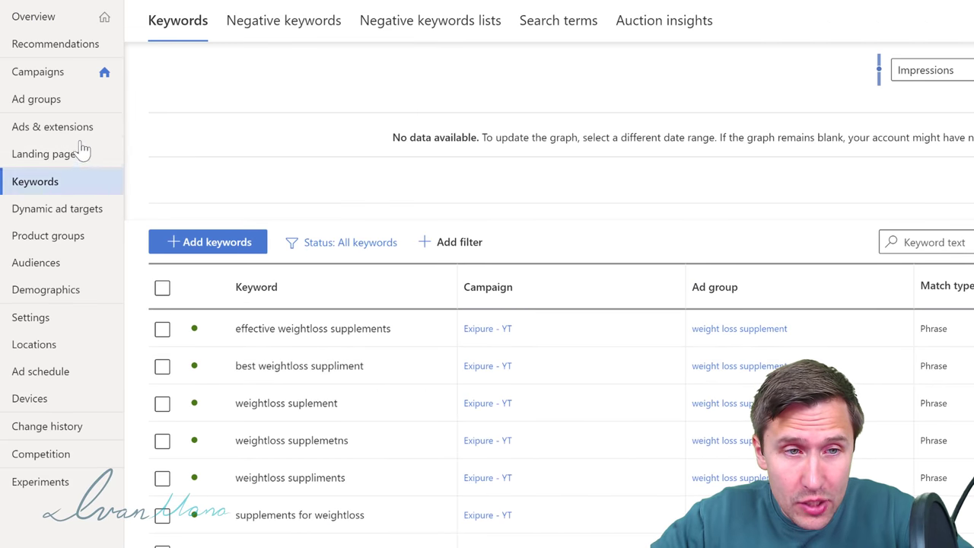